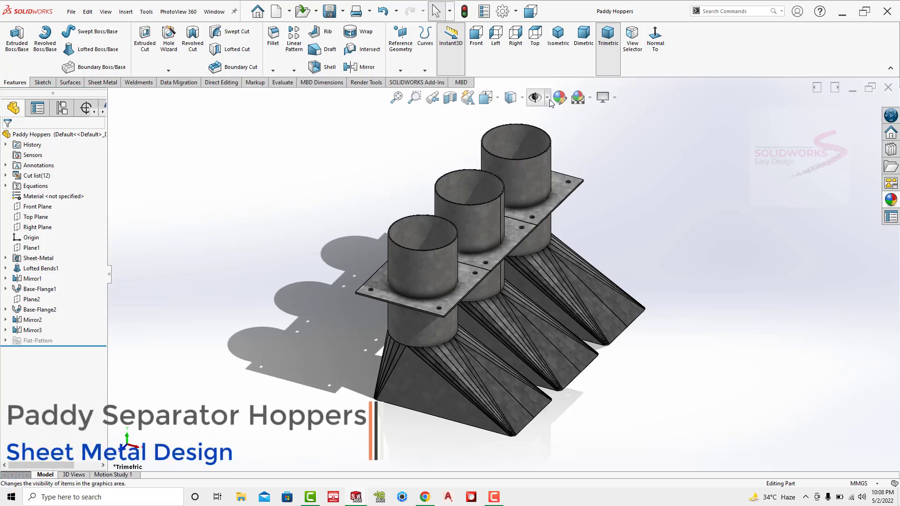
Switch the scene to Plain White, orbit the hoppers and select the lofted bend face.
click(590, 98)
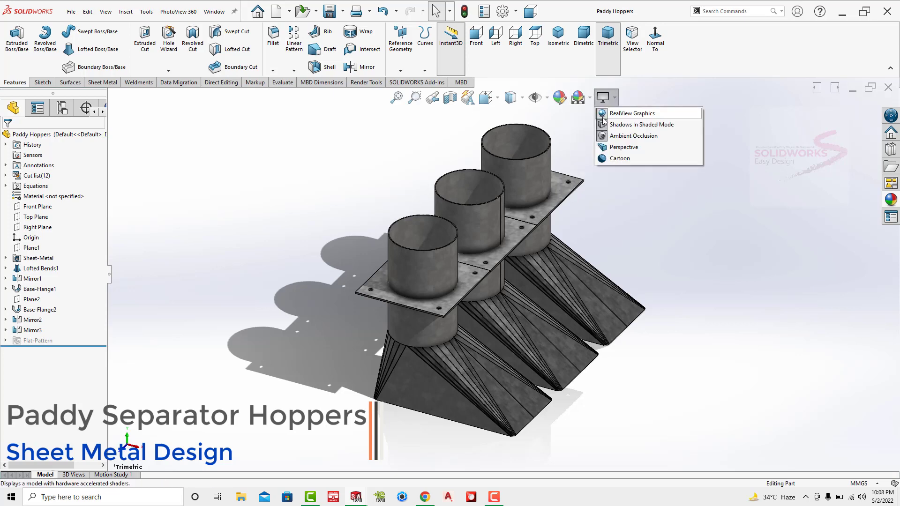
click(599, 124)
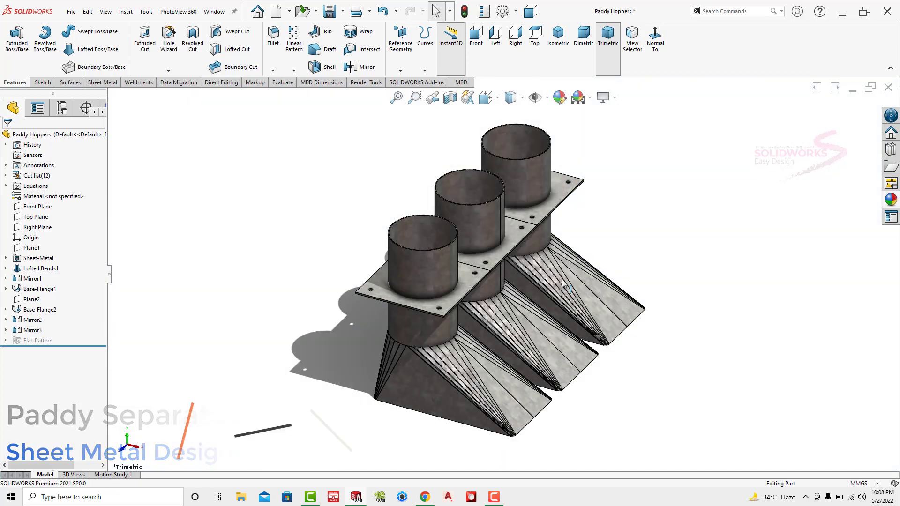
scroll(561, 279, down, 2)
middle_drag(529, 307, 509, 262)
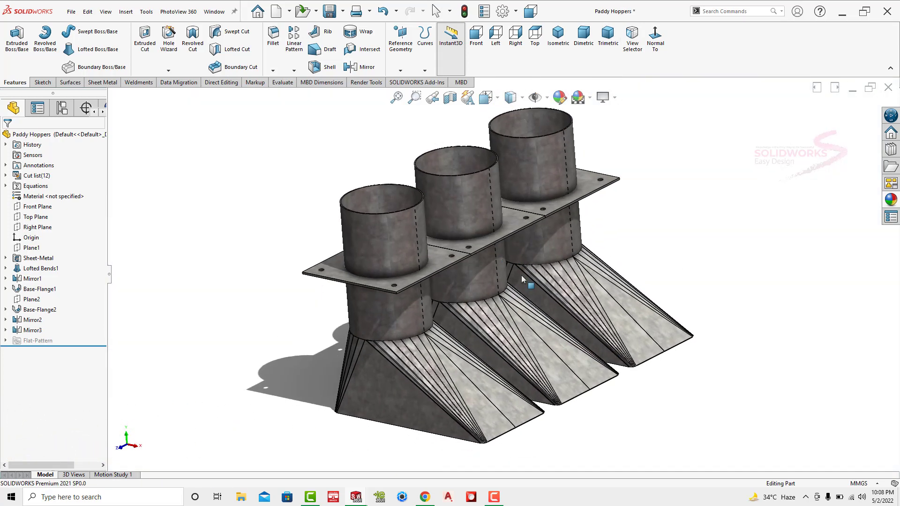
scroll(568, 205, down, 2)
scroll(568, 205, up, 2)
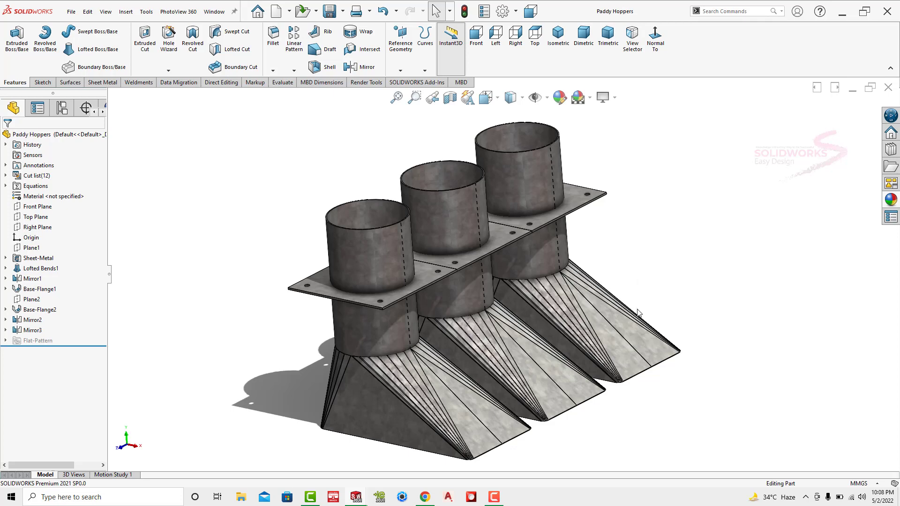
click(637, 337)
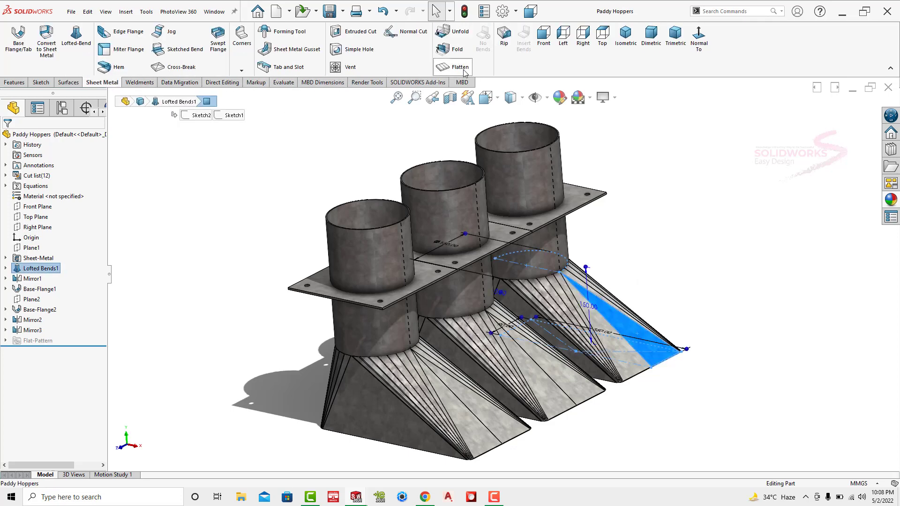
Flatten the lofted bend to preview its flat pattern, then fold it back.
click(460, 67)
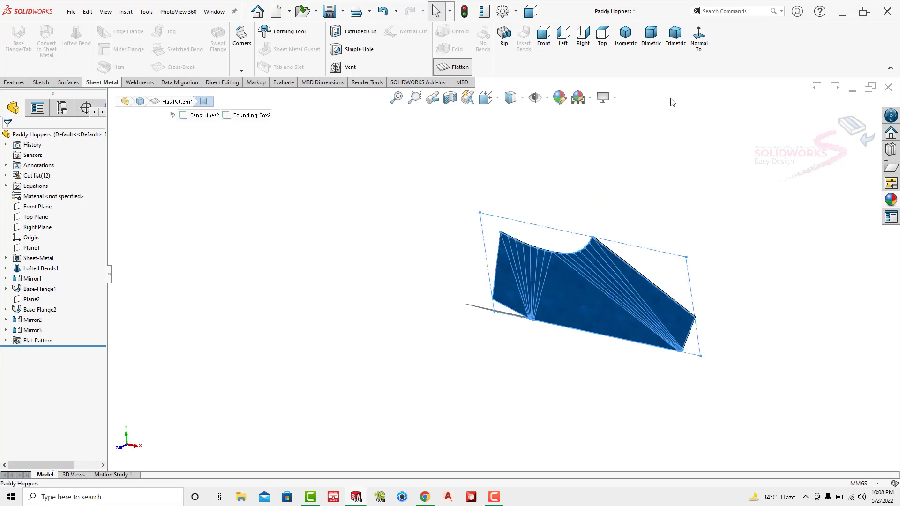
click(698, 37)
click(772, 221)
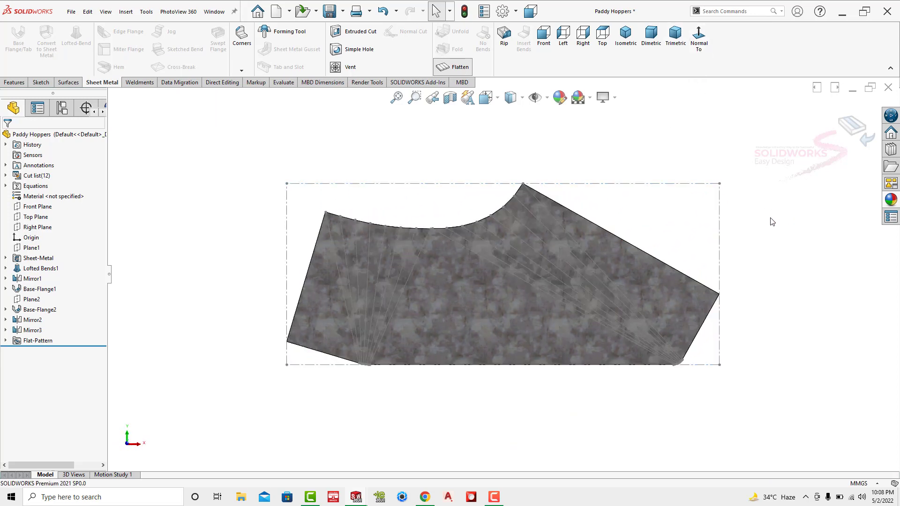
key(ctrl+z)
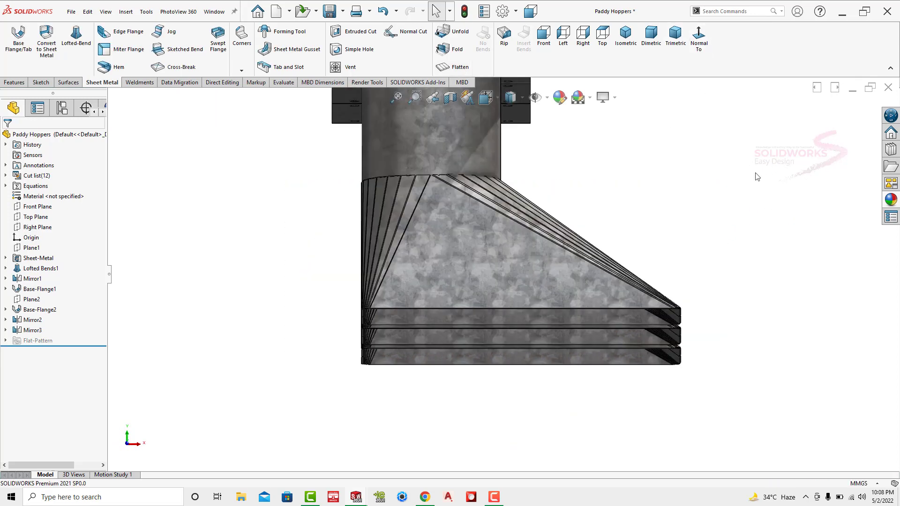
Review the hoppers in isometric, dimetric and trimetric views and orbit to see the bottoms.
click(650, 37)
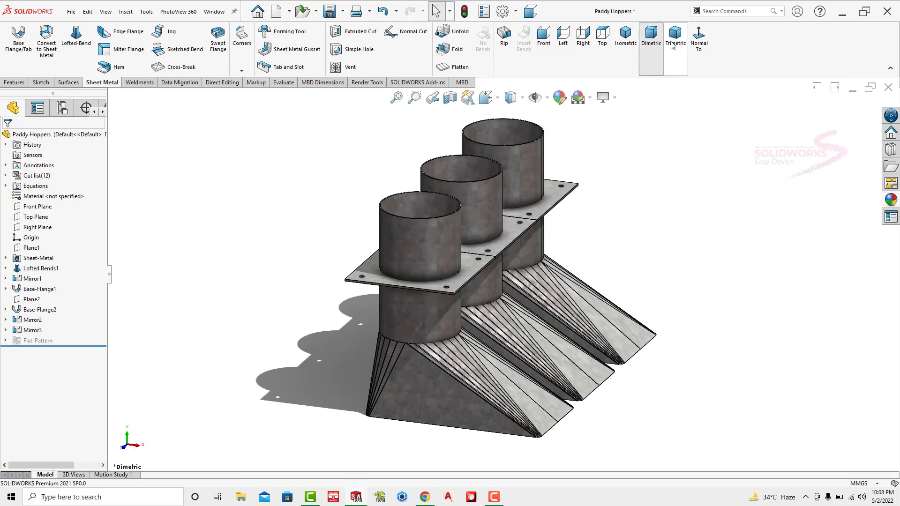
click(673, 40)
click(625, 38)
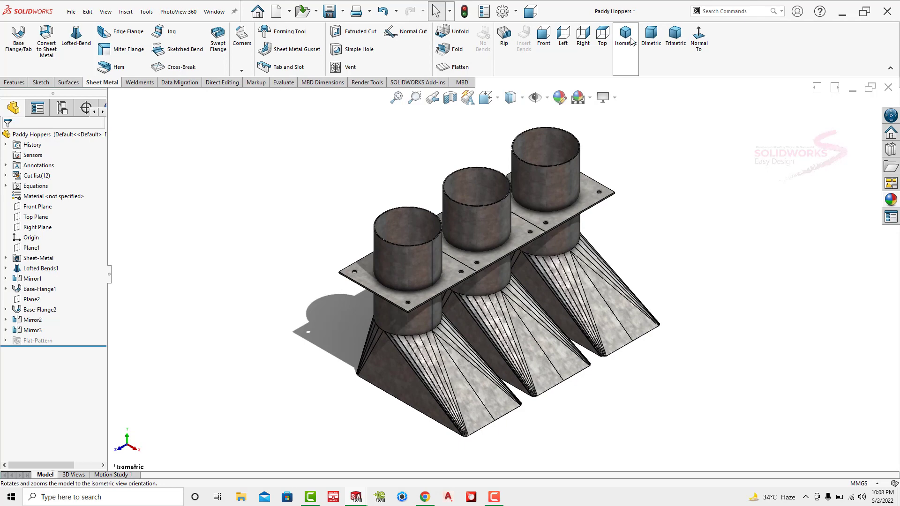
click(650, 38)
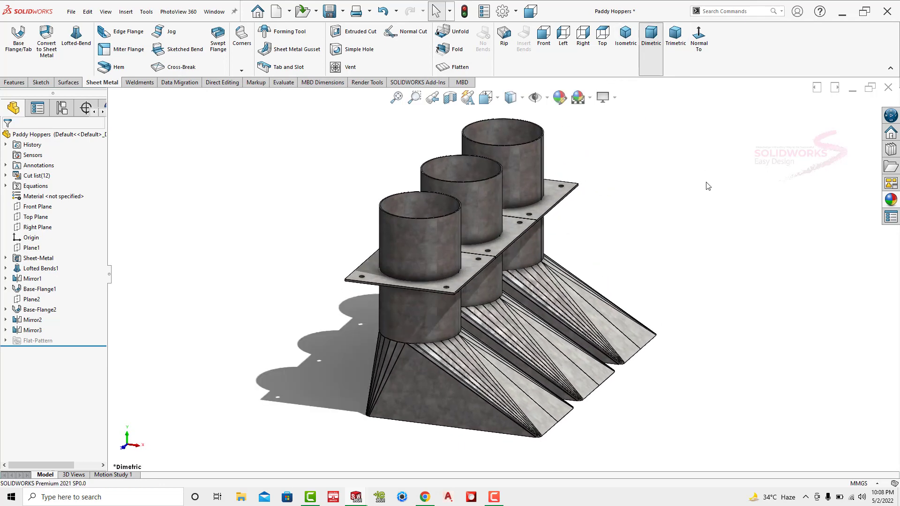
click(674, 37)
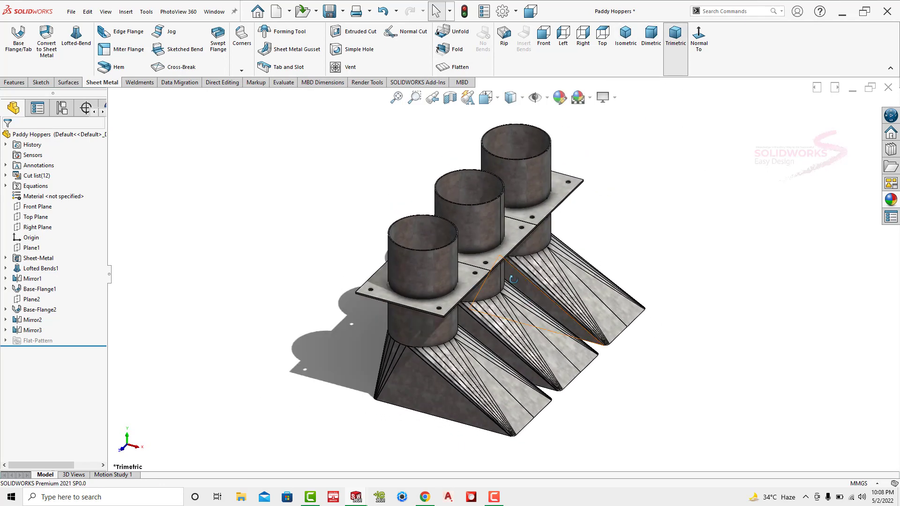
middle_drag(512, 279, 508, 257)
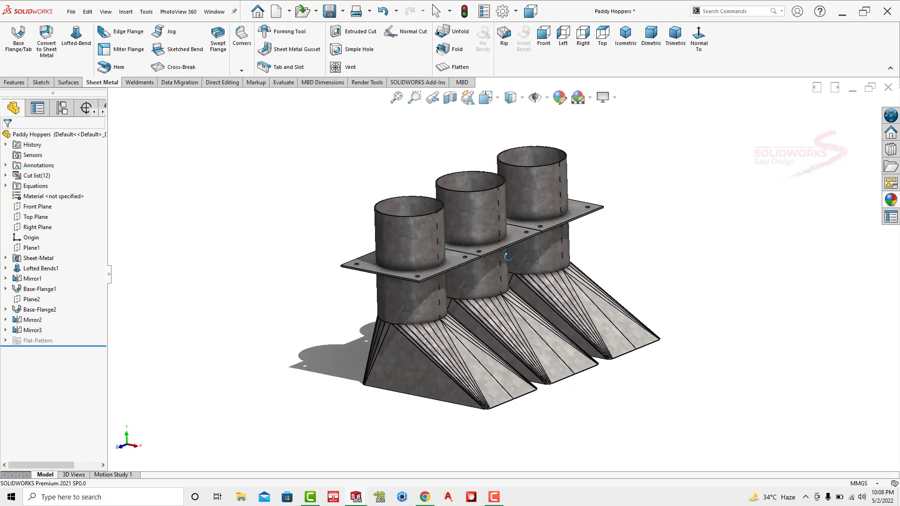
scroll(462, 266, down, 2)
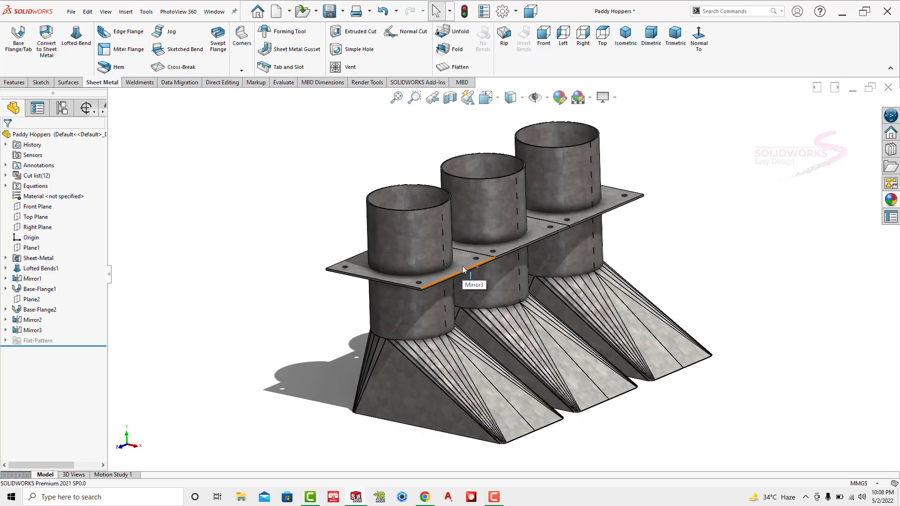
mouse_move(462, 265)
middle_down()
mouse_move(554, 115)
mouse_move(630, 176)
middle_up()
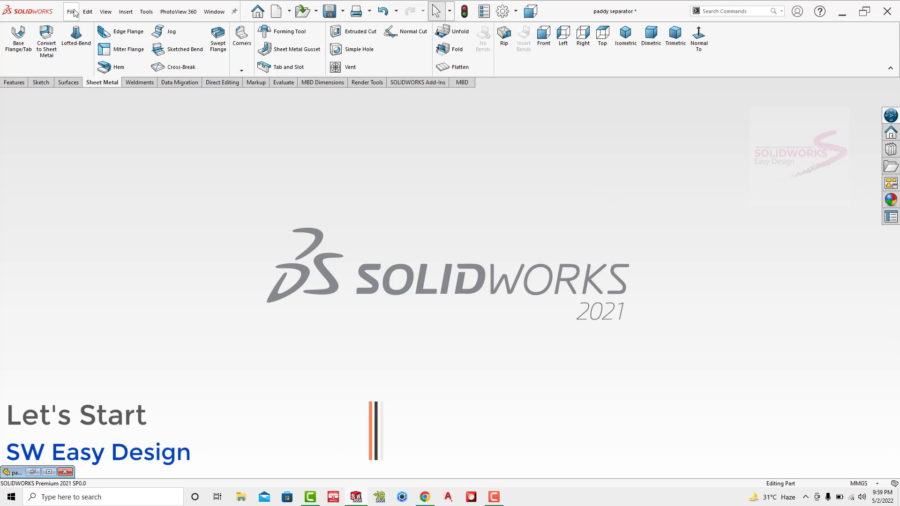
Create a new Part document and start Sketch1 on its Top Plane.
click(76, 19)
click(84, 27)
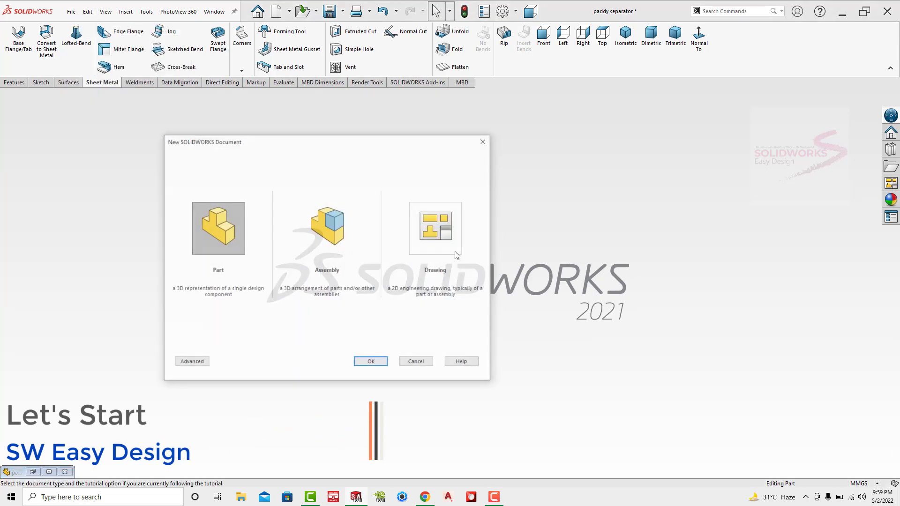
click(375, 363)
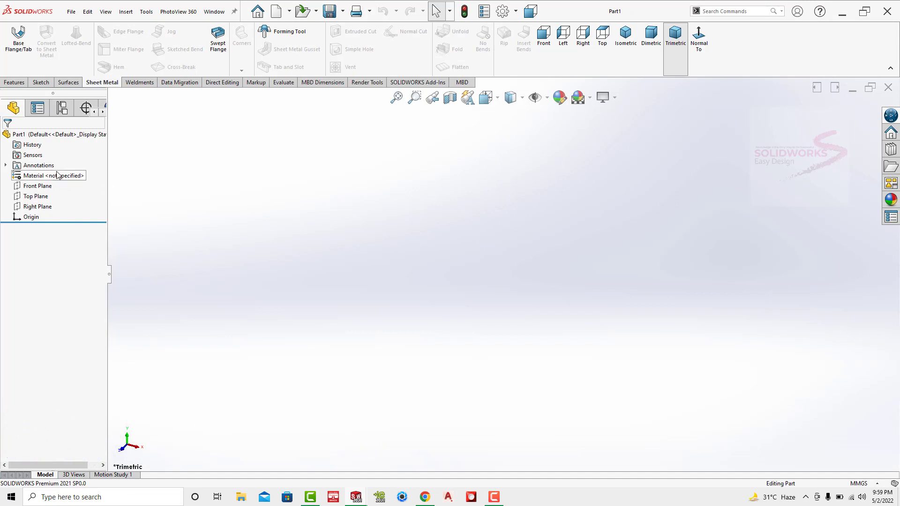
click(37, 201)
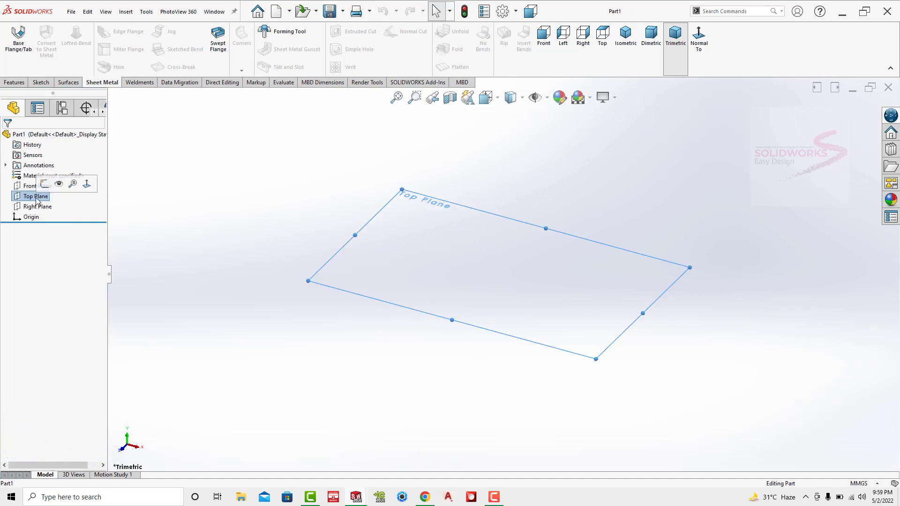
click(44, 184)
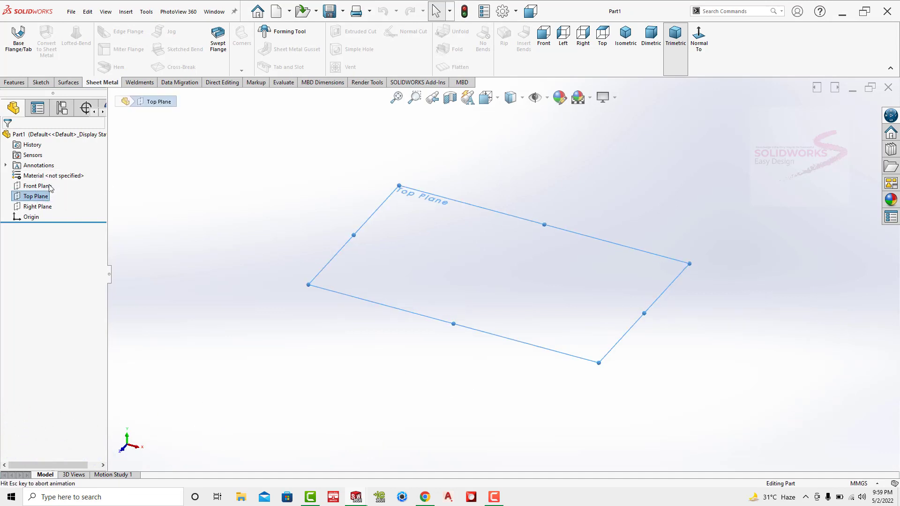
Draw a center rectangle anchored on the origin.
click(262, 241)
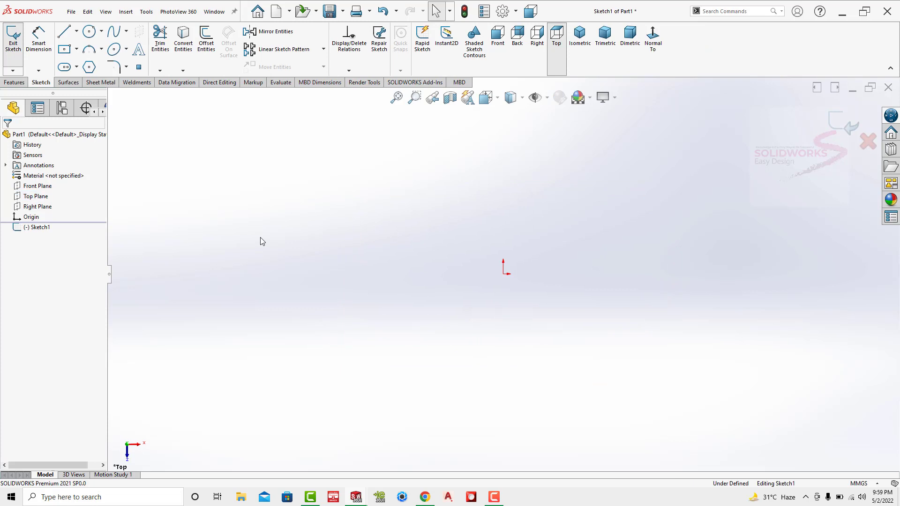
click(77, 49)
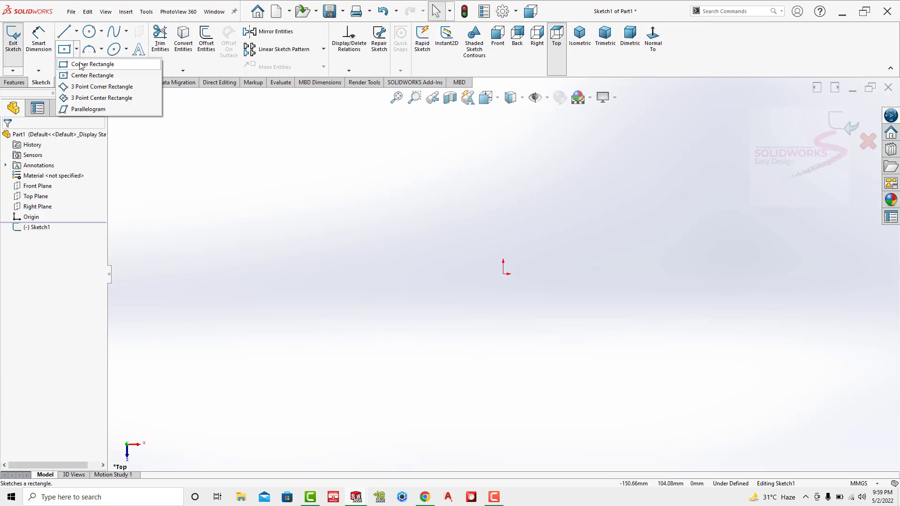
click(87, 75)
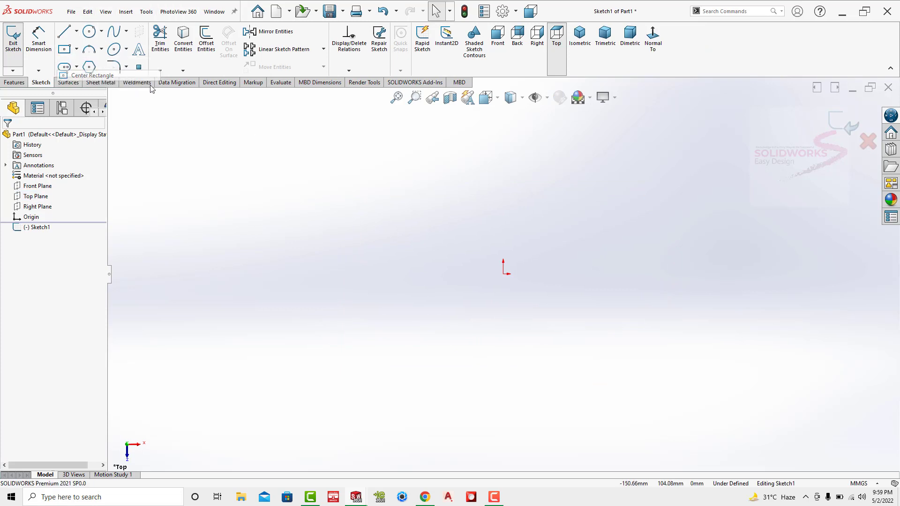
click(503, 275)
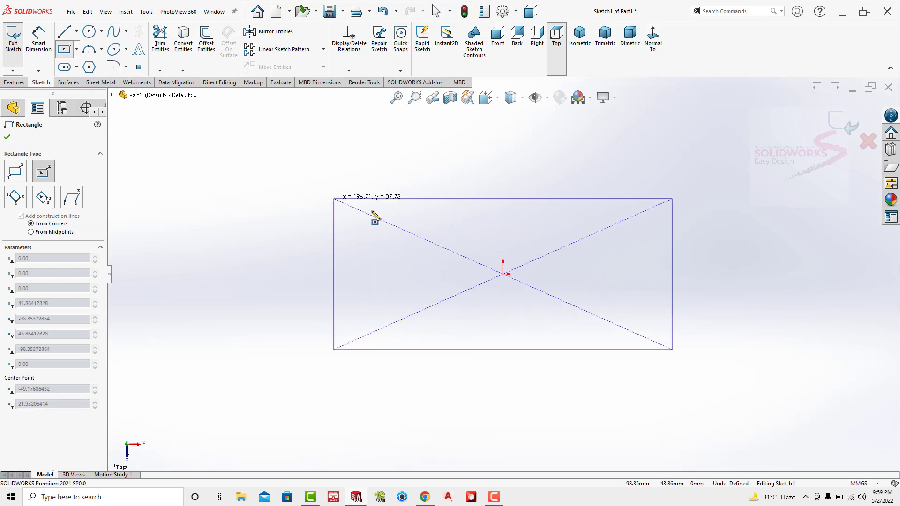
key(Escape)
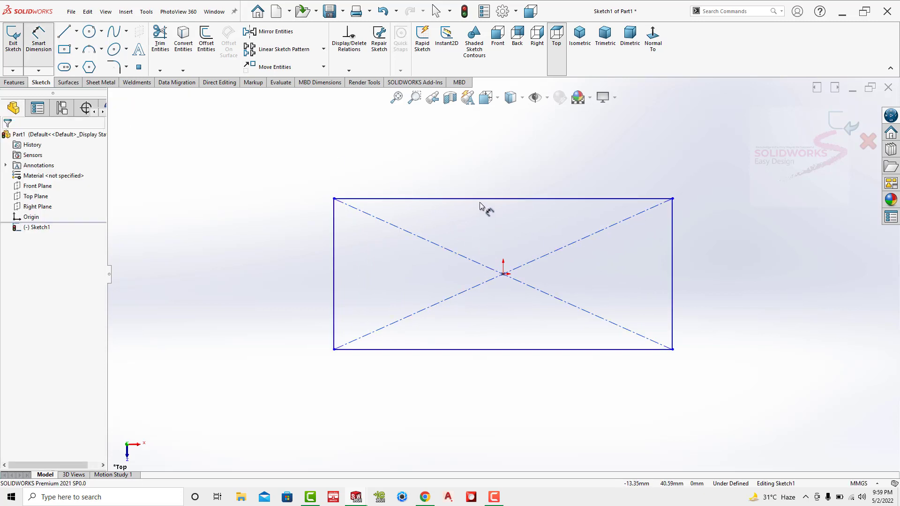
Dimension the rectangle to 350 mm wide and 180 mm high.
click(482, 199)
click(484, 187)
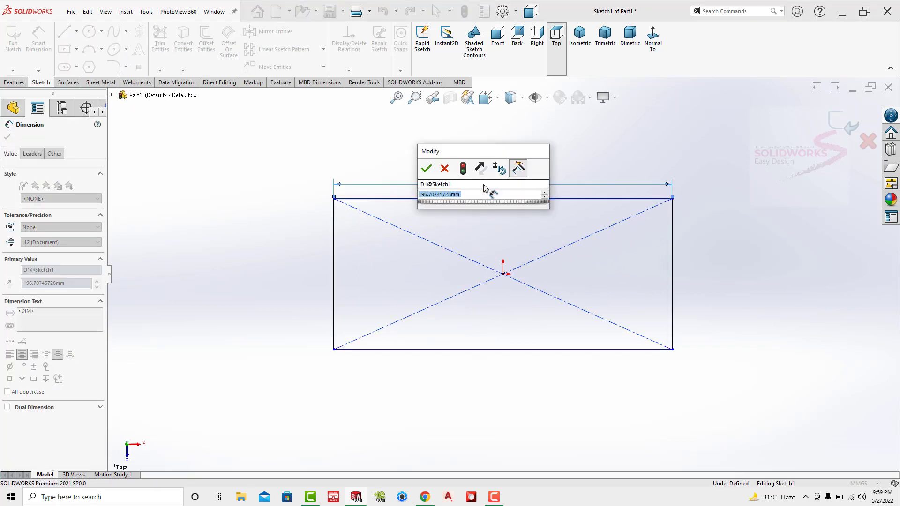
text(350)
key(Return)
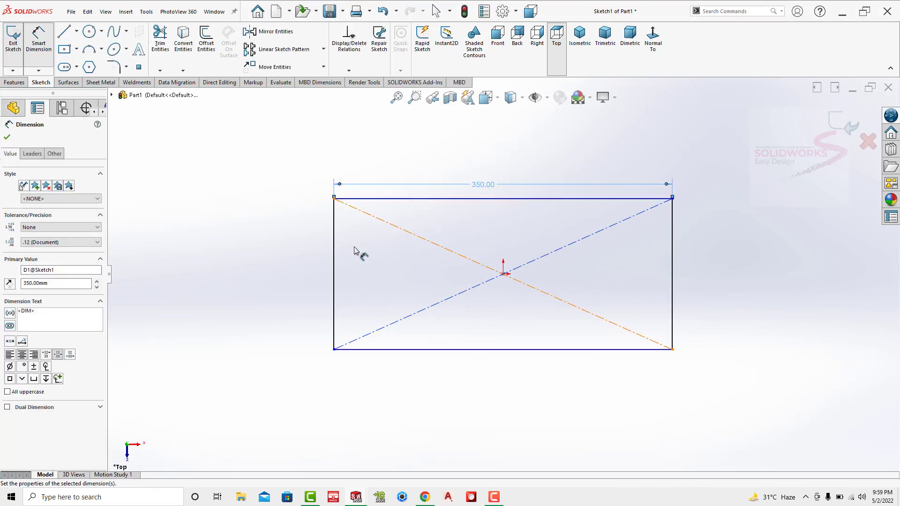
click(334, 248)
click(309, 261)
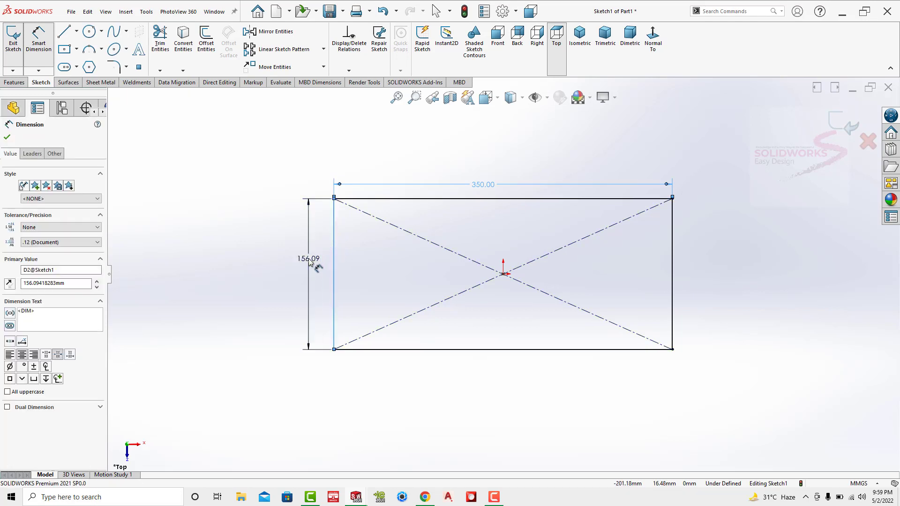
text(180)
key(Return)
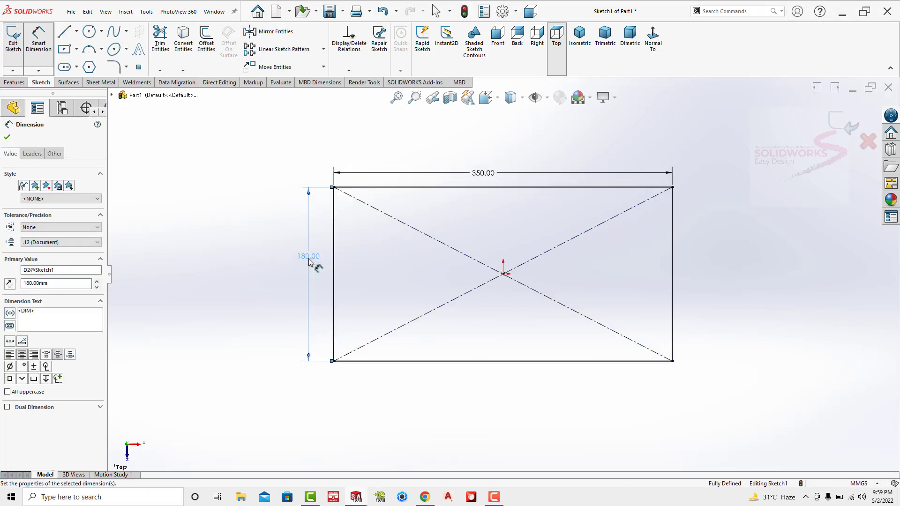
Draw a horizontal line between the left and right edge midpoints.
click(70, 31)
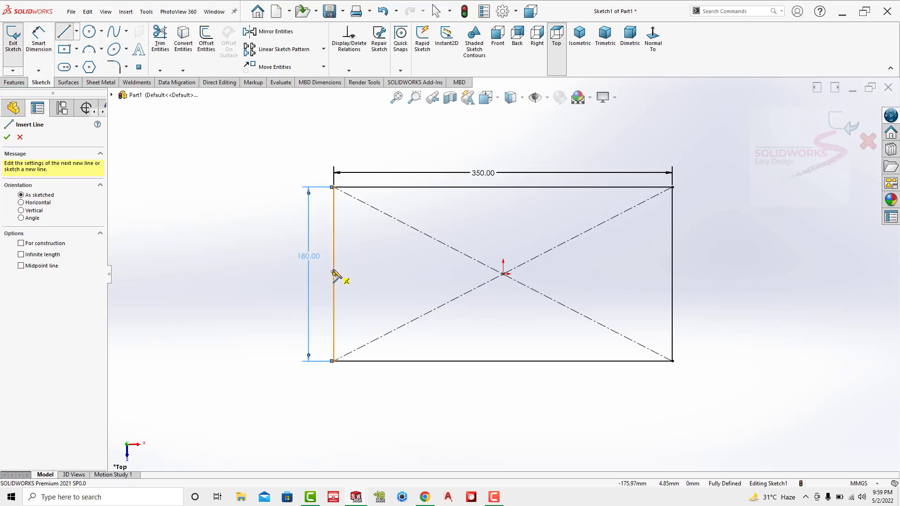
click(334, 274)
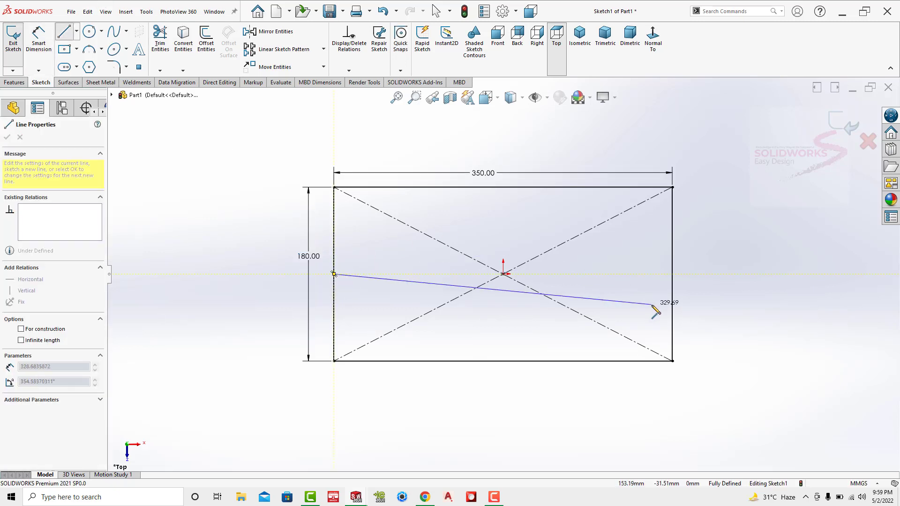
click(672, 274)
key(Escape)
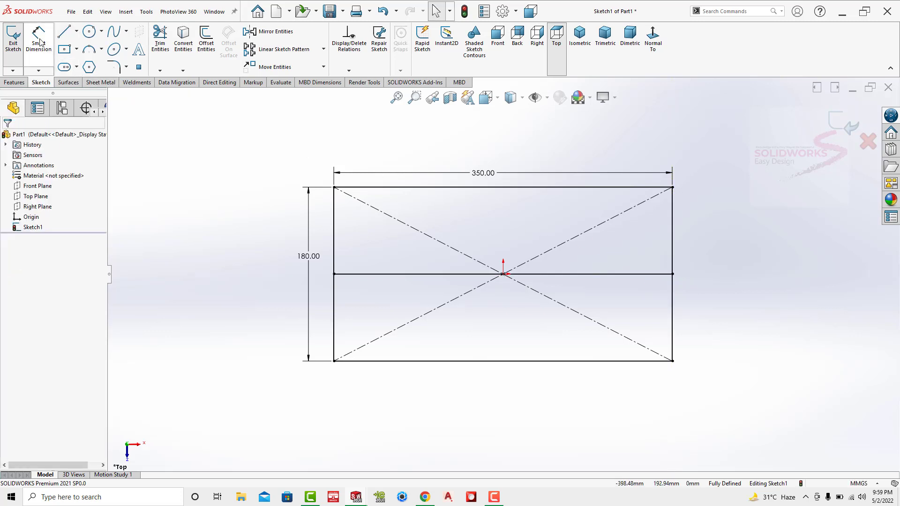
Trim away the rectangle's lower half and dimension the remaining height to 90 mm.
click(156, 54)
drag(323, 325, 706, 340)
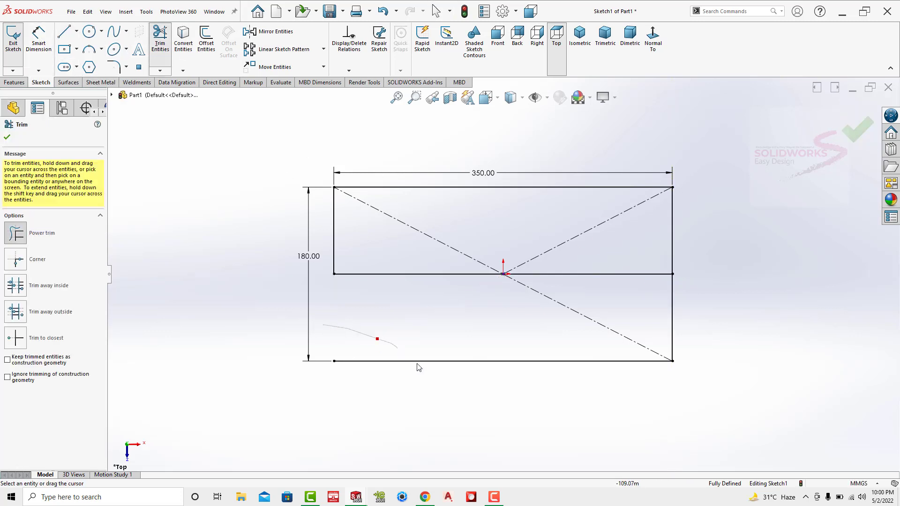
key(Escape)
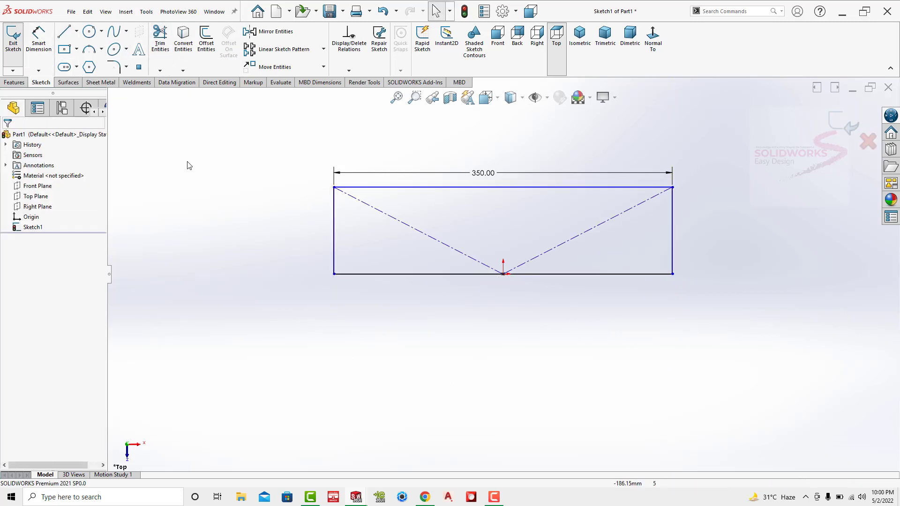
click(39, 37)
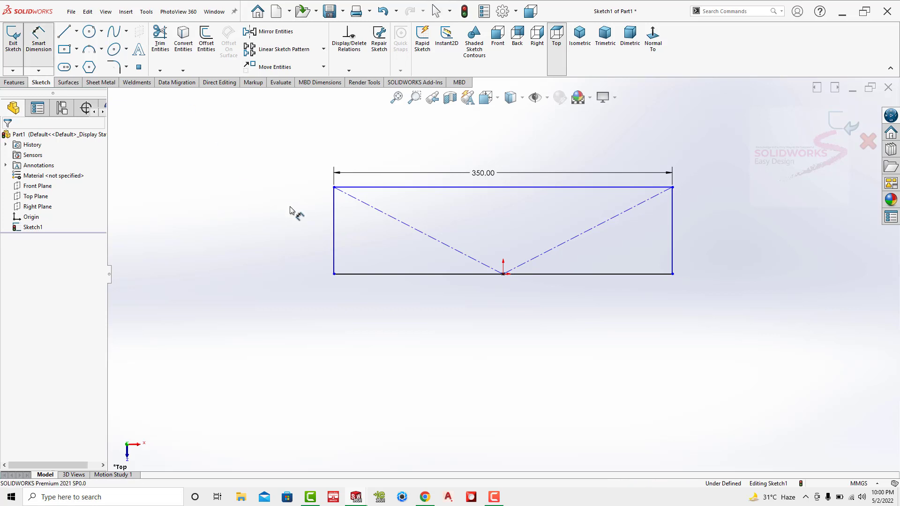
click(334, 226)
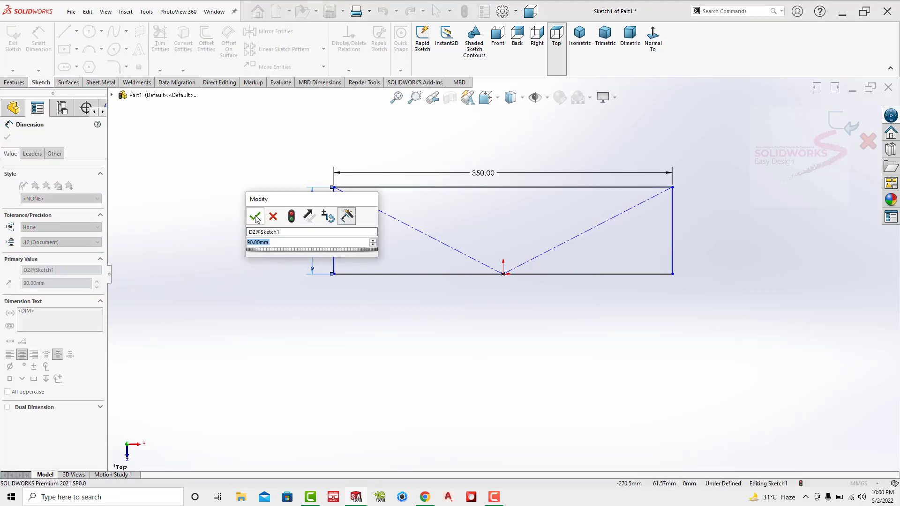
click(253, 215)
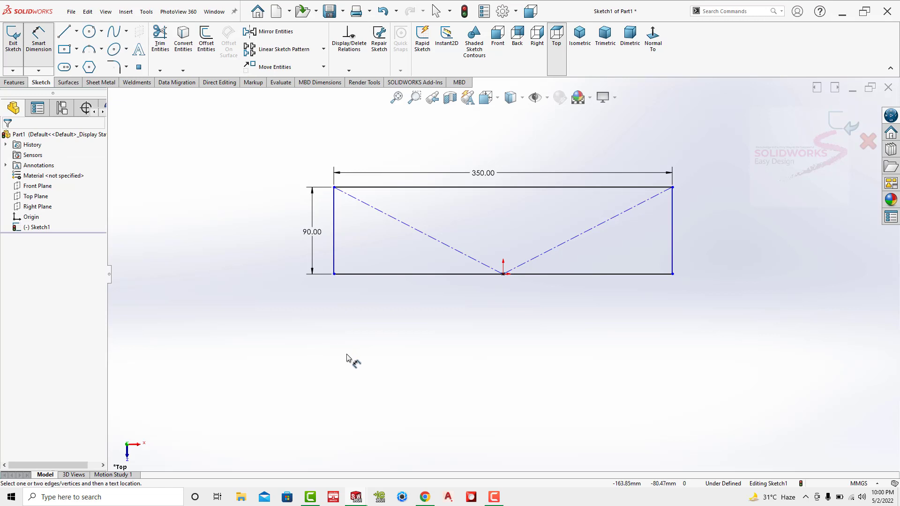
click(416, 274)
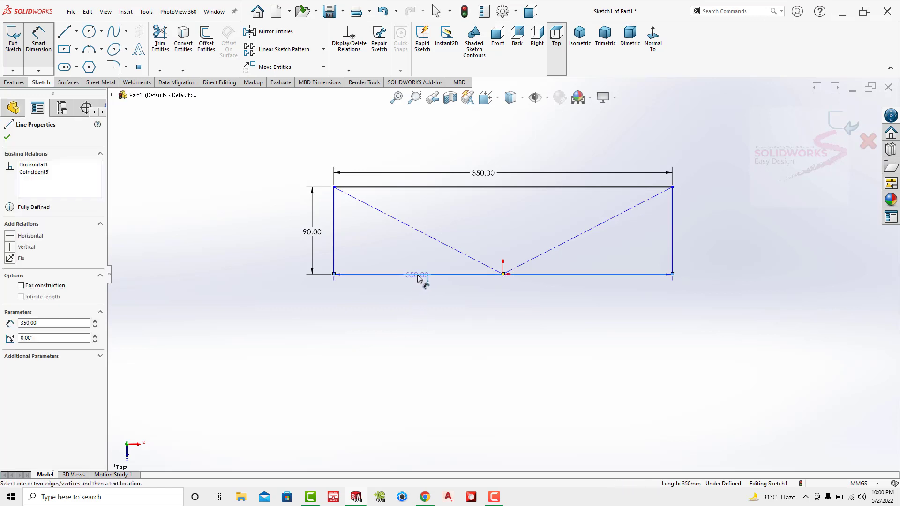
key(Escape)
Convert the bottom edge to a construction line and view the sketch in trimetric.
click(418, 275)
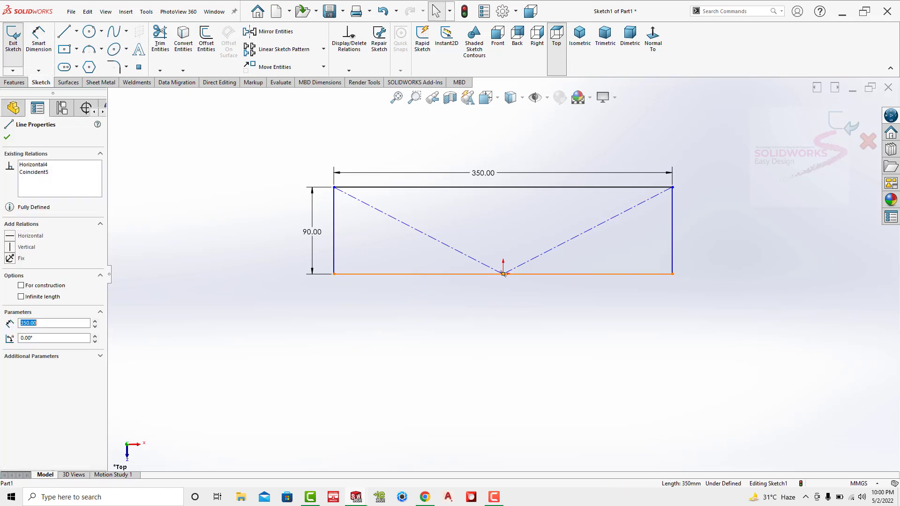
click(448, 204)
click(604, 35)
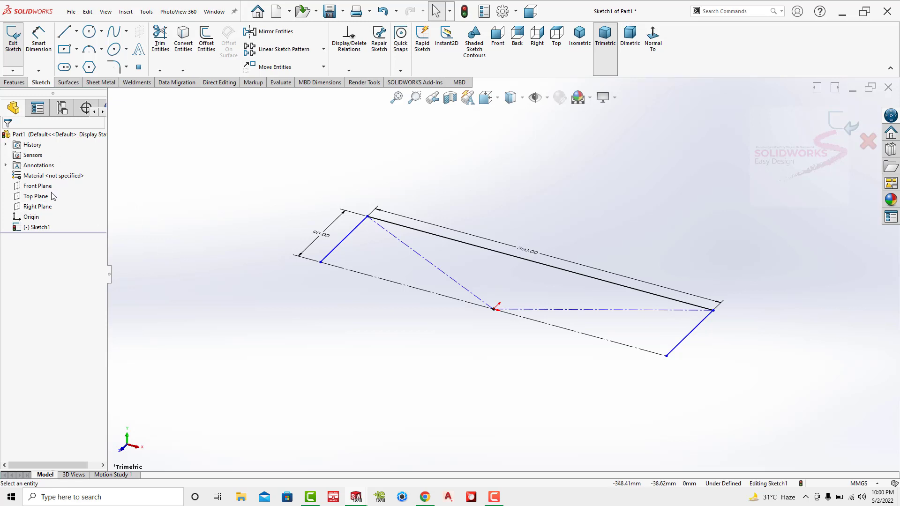
Close Sketch1 and create Plane1 offset 150 mm from the Top Plane.
click(829, 132)
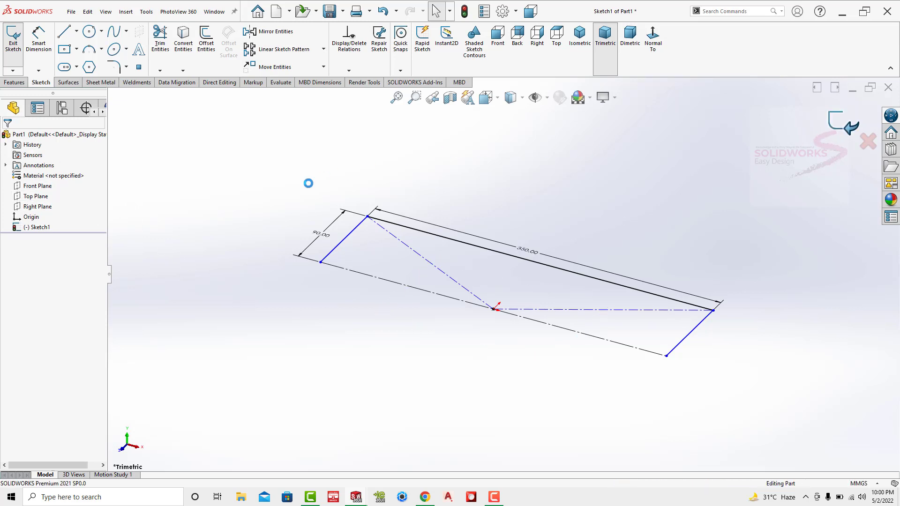
click(36, 196)
click(19, 82)
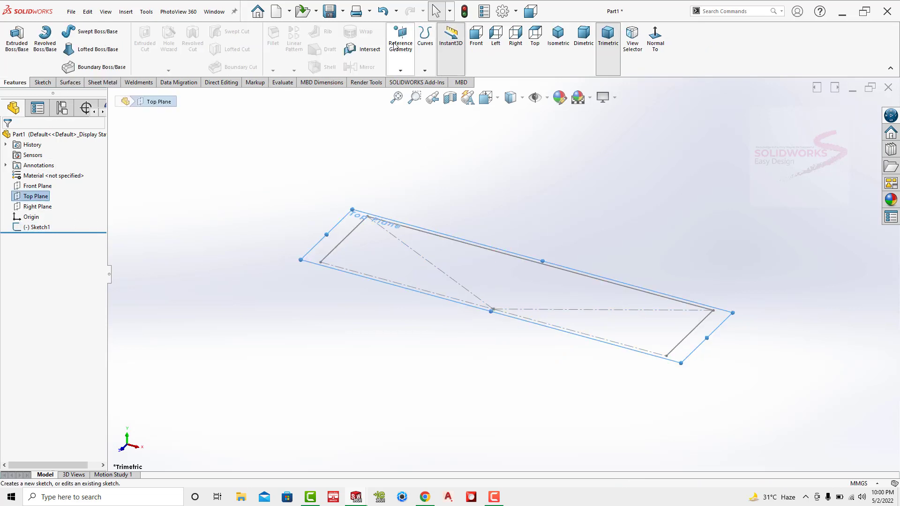
click(395, 46)
click(403, 80)
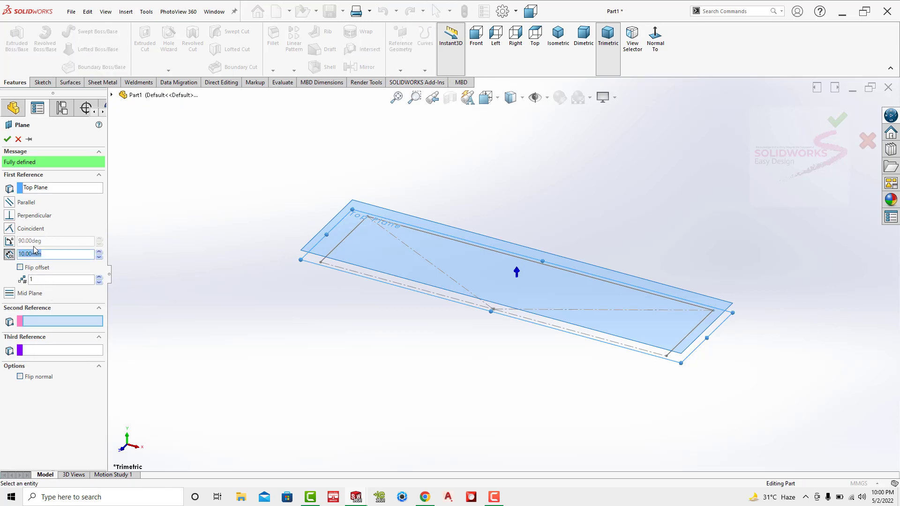
text(150)
key(Return)
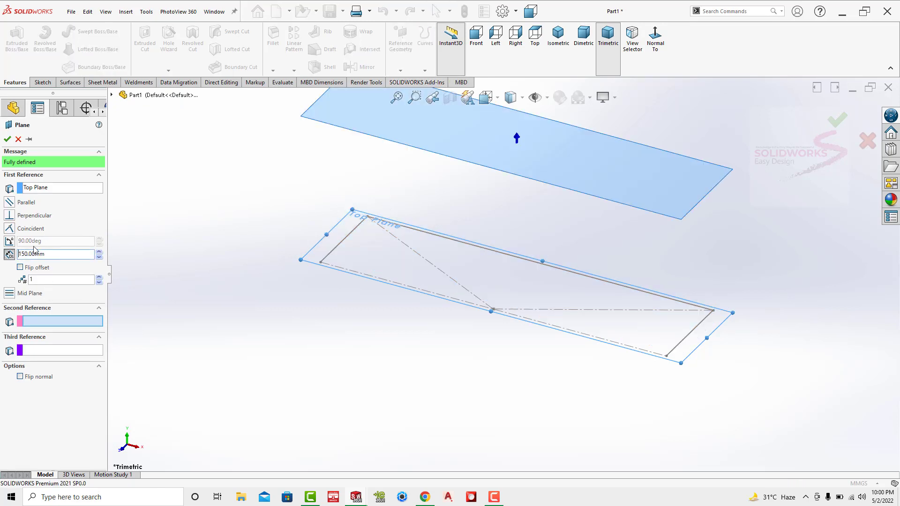
key(Return)
Start Sketch2 on Plane1, view it normal-to, and draw a circle centred on the construction line.
click(605, 157)
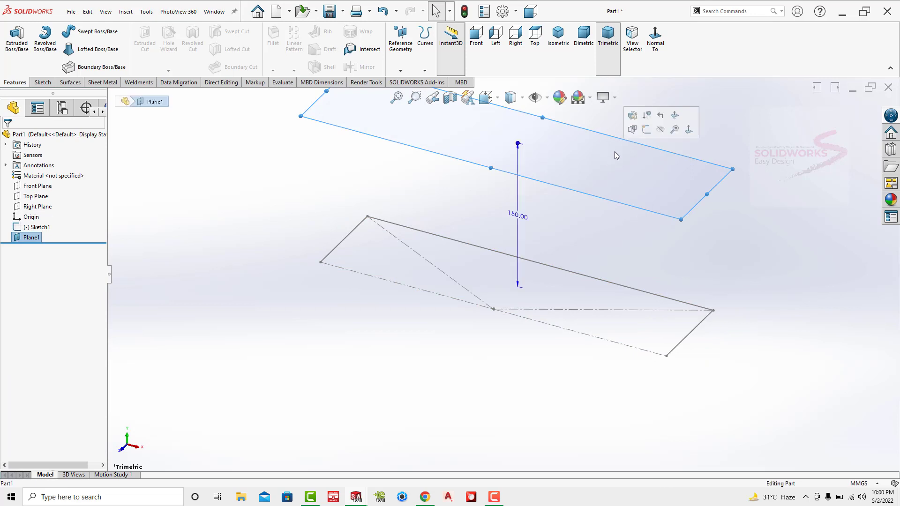
click(646, 130)
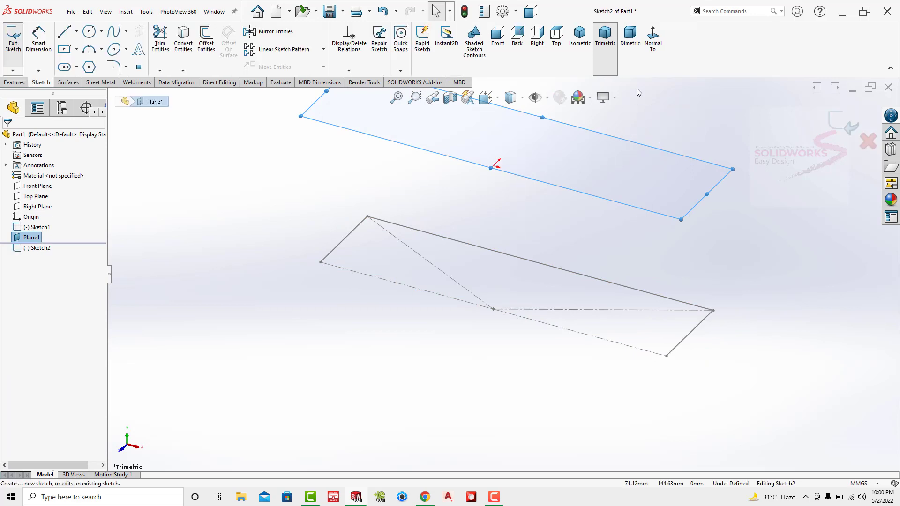
click(655, 46)
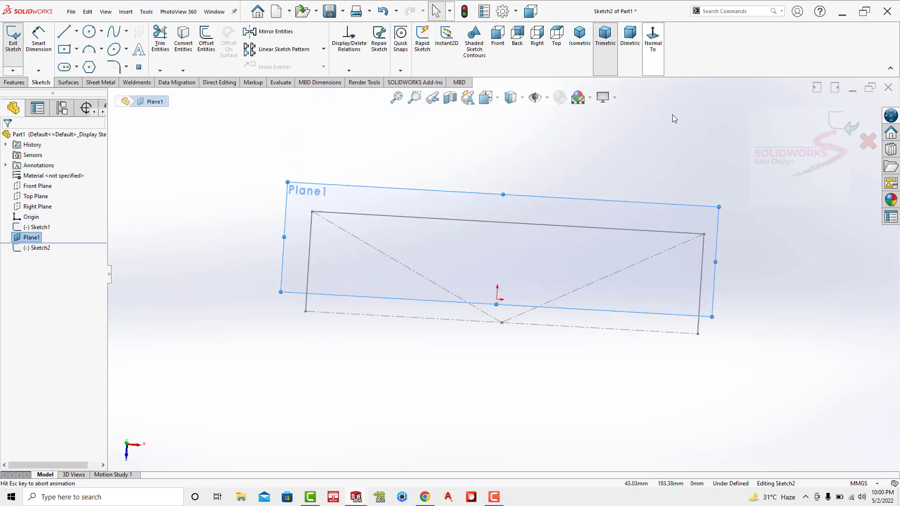
click(91, 32)
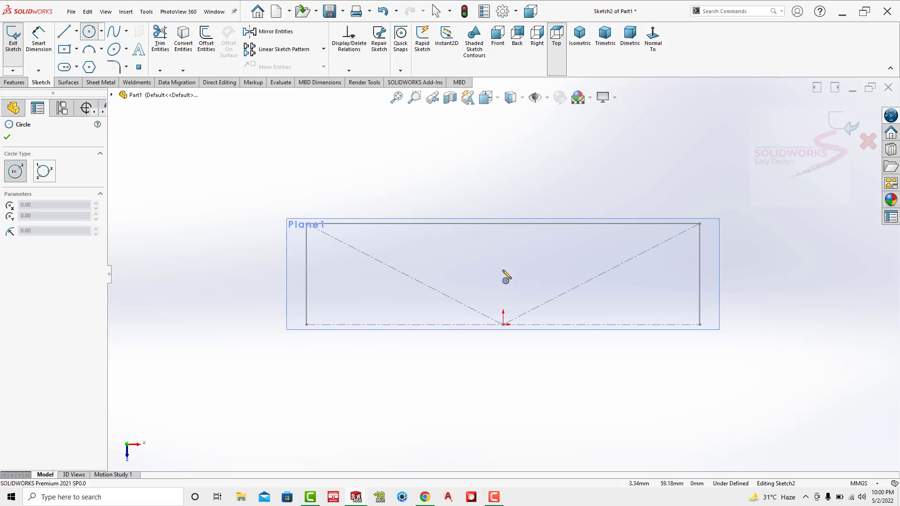
click(462, 324)
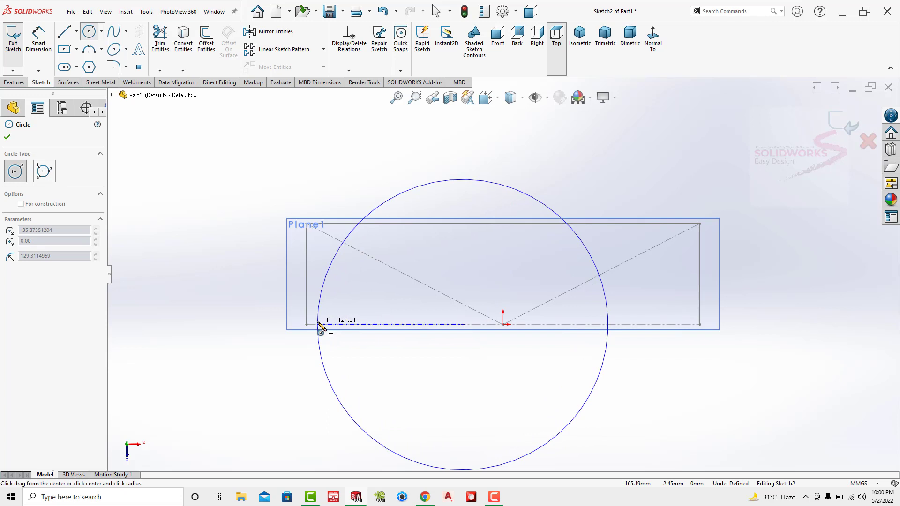
click(320, 328)
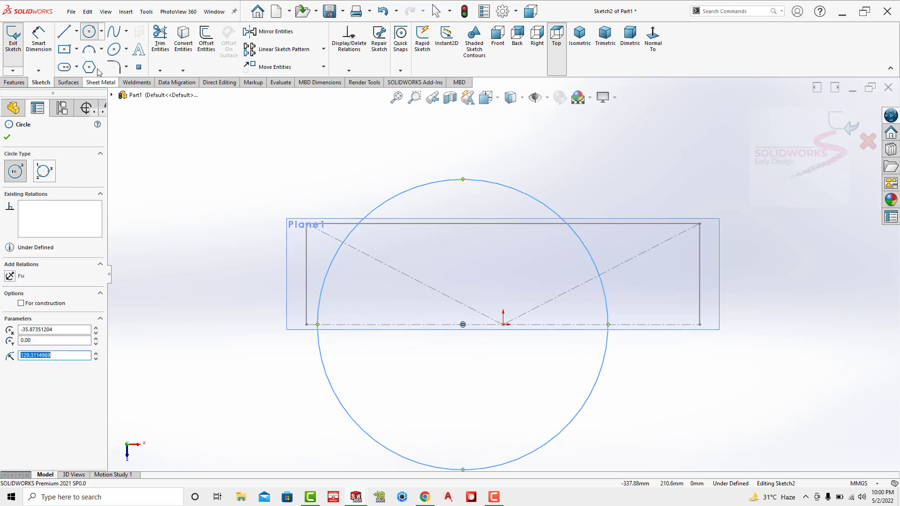
click(38, 37)
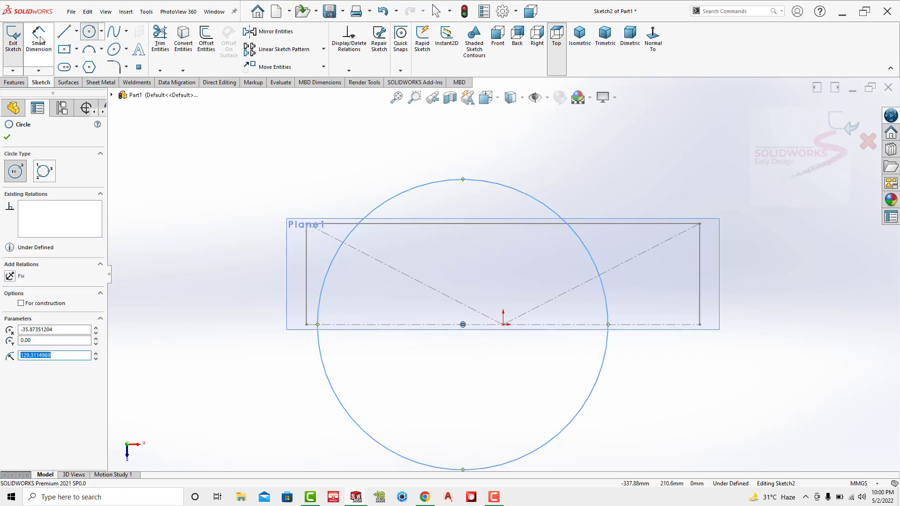
Dimension the circle to 150 mm diameter and draw a horizontal centerline across it.
click(335, 256)
click(236, 292)
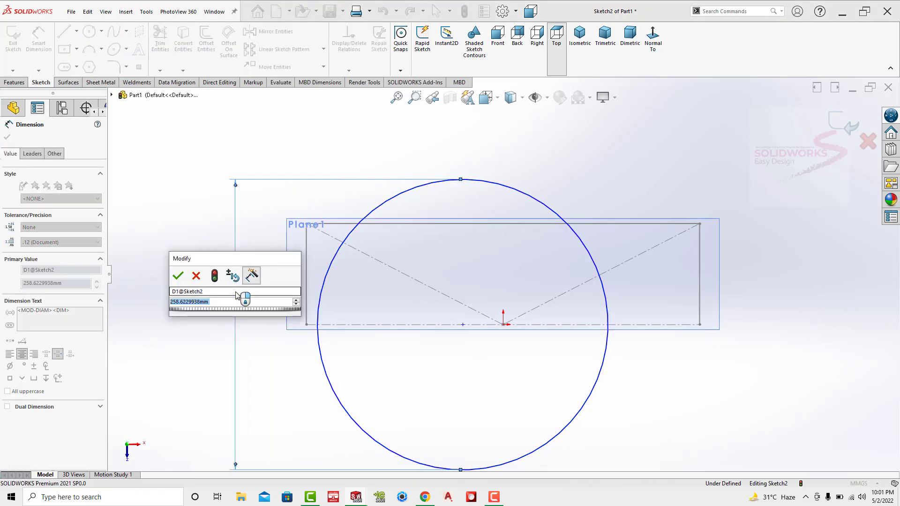
text(150)
key(Return)
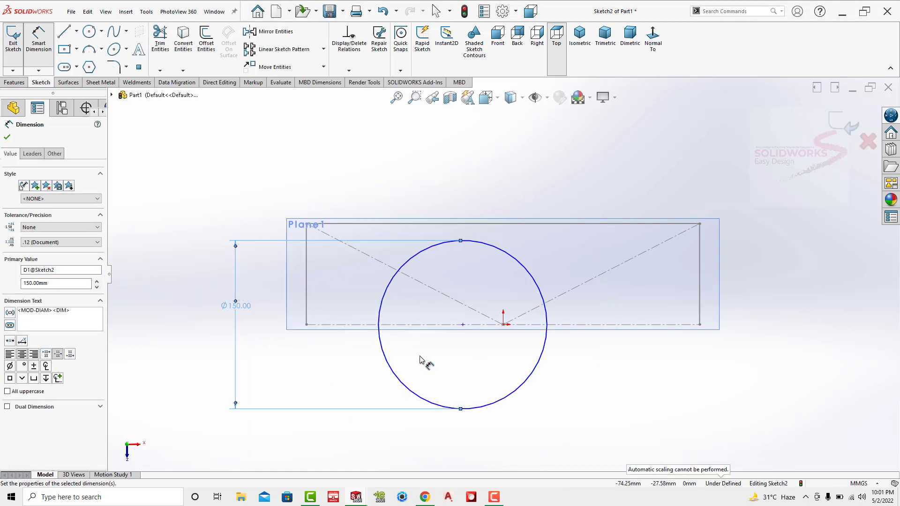
click(76, 32)
click(86, 56)
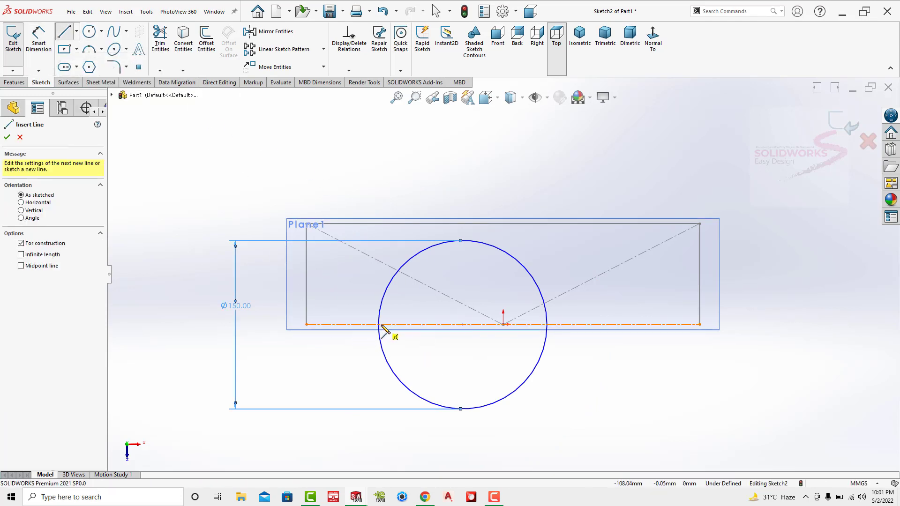
drag(379, 324, 546, 324)
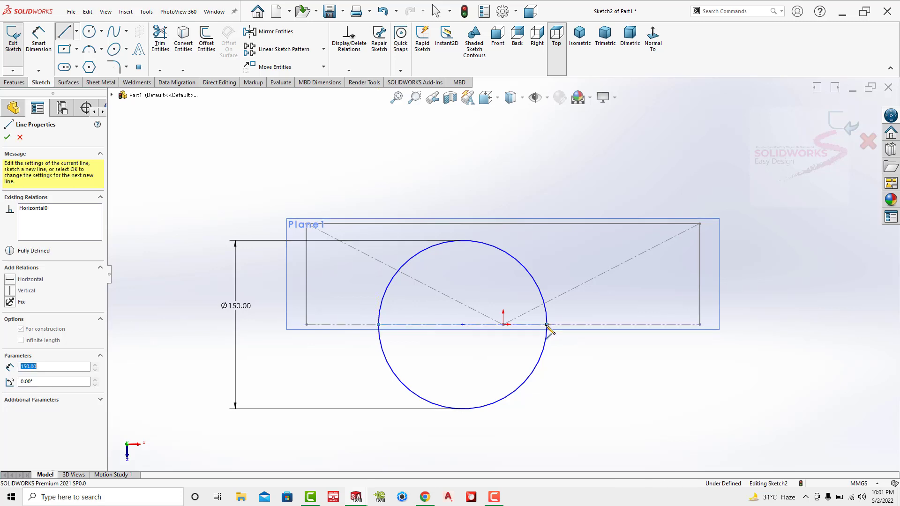
key(Escape)
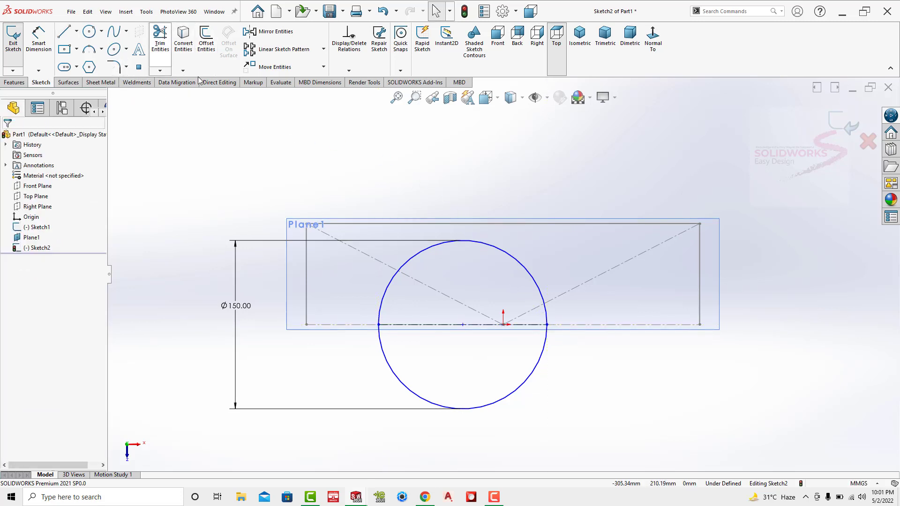
Trim the circle's lower half and make the arc's left end coincident with Sketch1's corner.
click(159, 40)
drag(483, 375, 382, 374)
key(Escape)
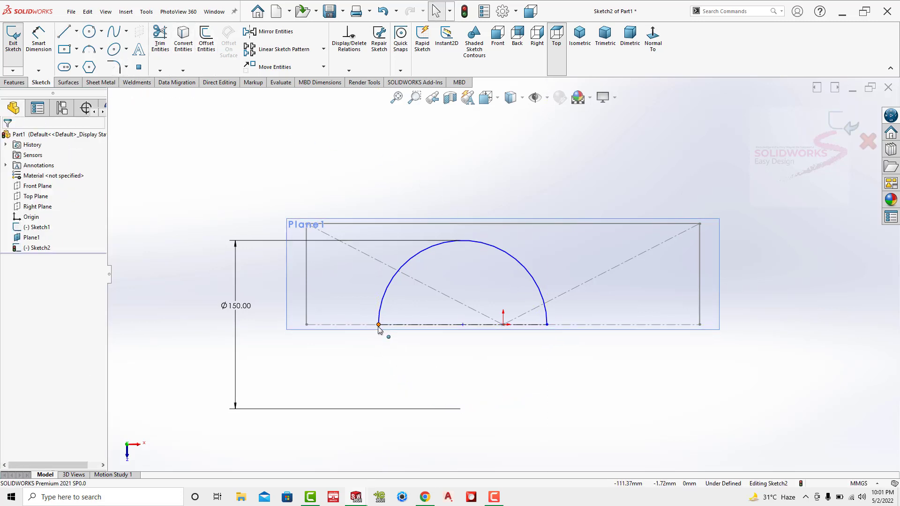
click(378, 325)
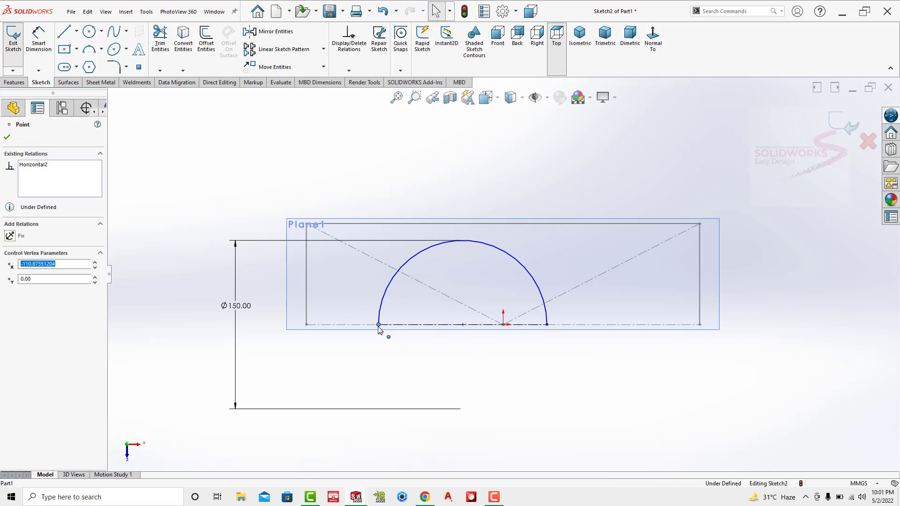
ctrl+click(307, 325)
click(362, 281)
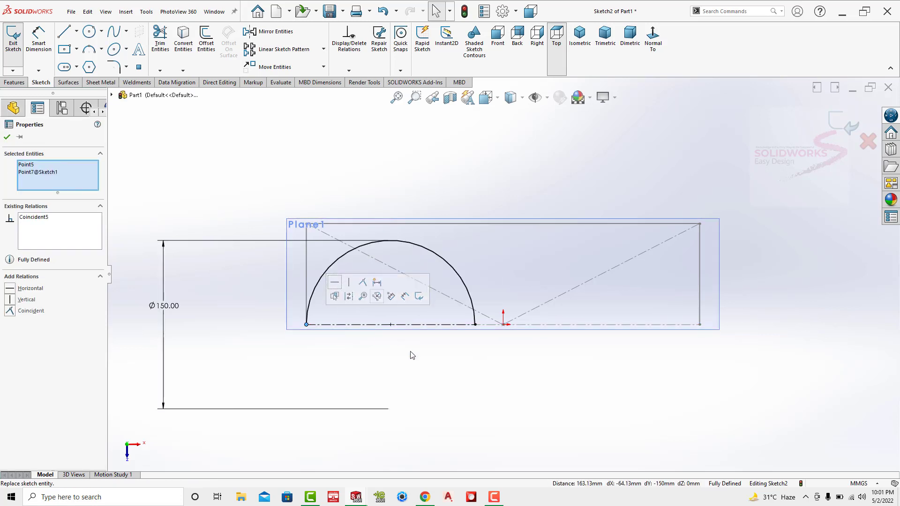
click(424, 376)
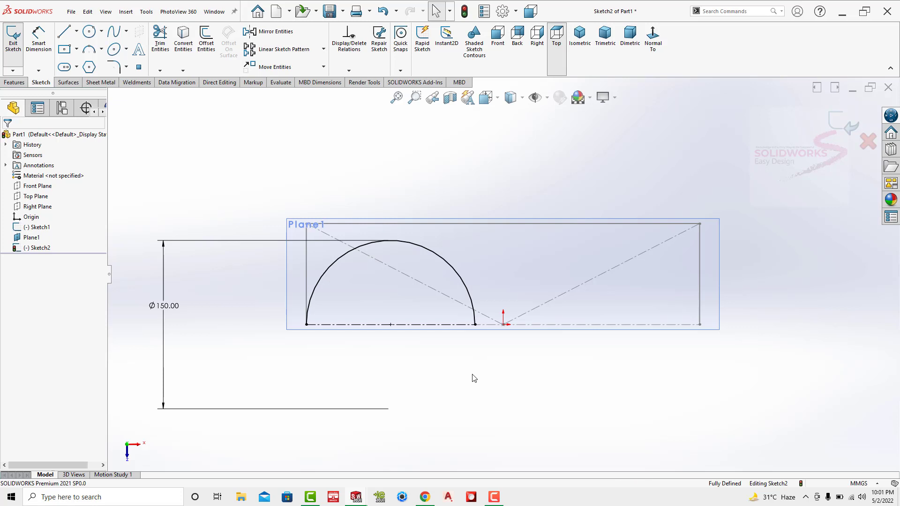
click(604, 36)
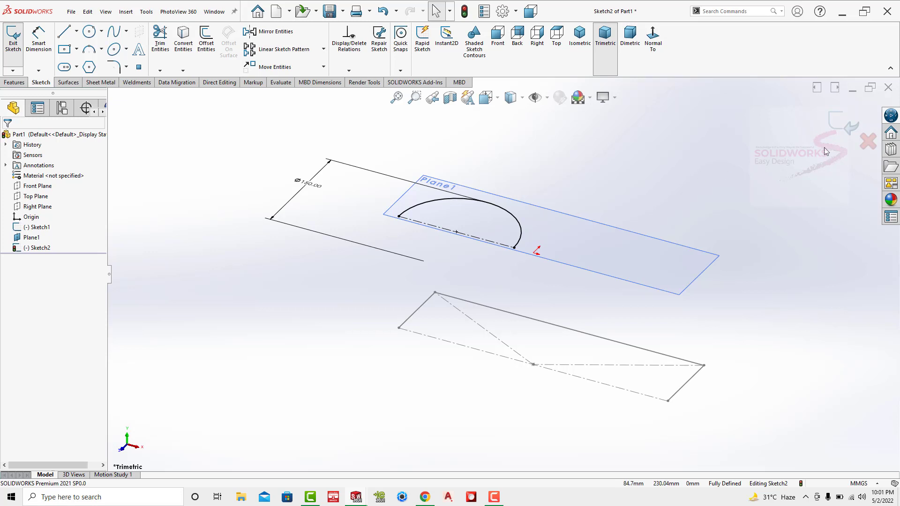
Close Sketch2 and hide Plane1.
click(844, 127)
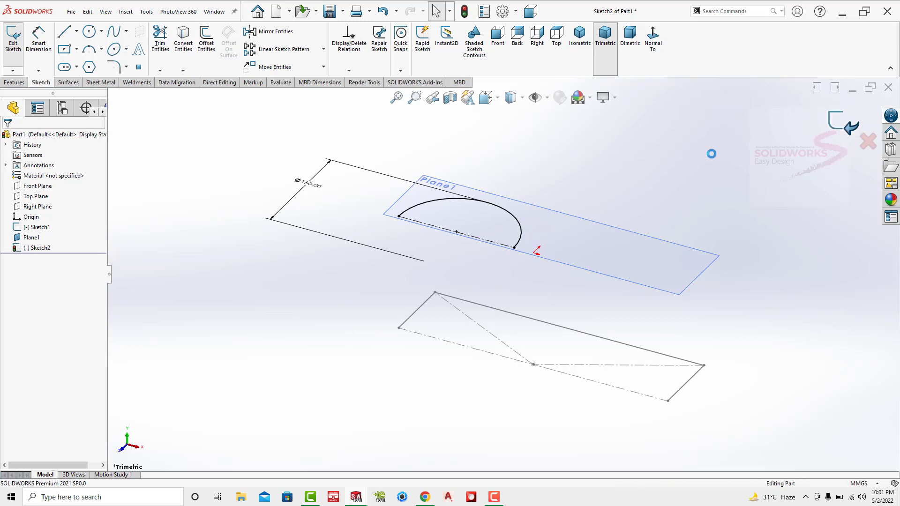
click(634, 233)
click(688, 212)
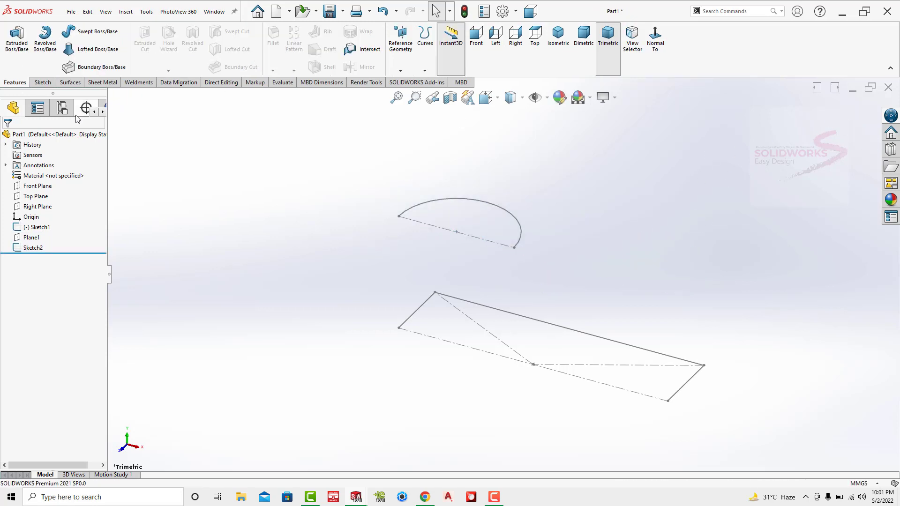
Create a lofted bend between Sketch2 and Sketch1 with 2.5 mm thickness.
click(111, 83)
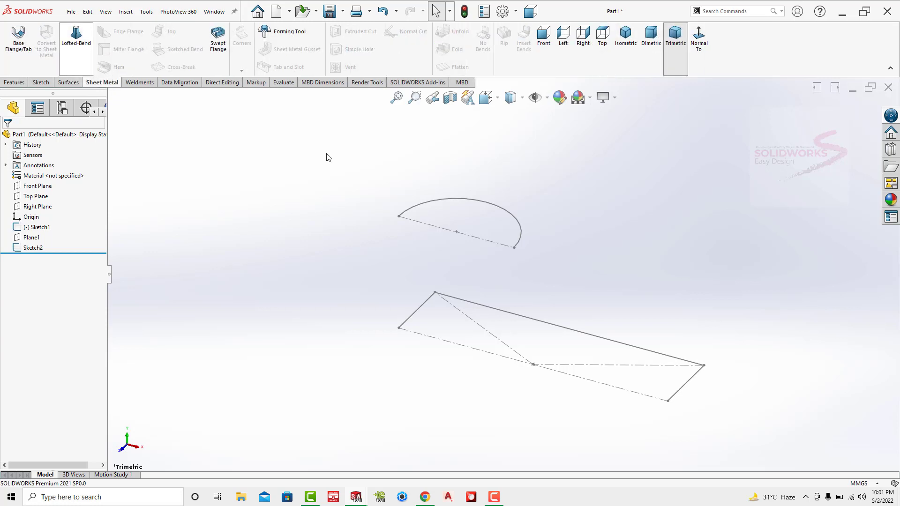
click(412, 207)
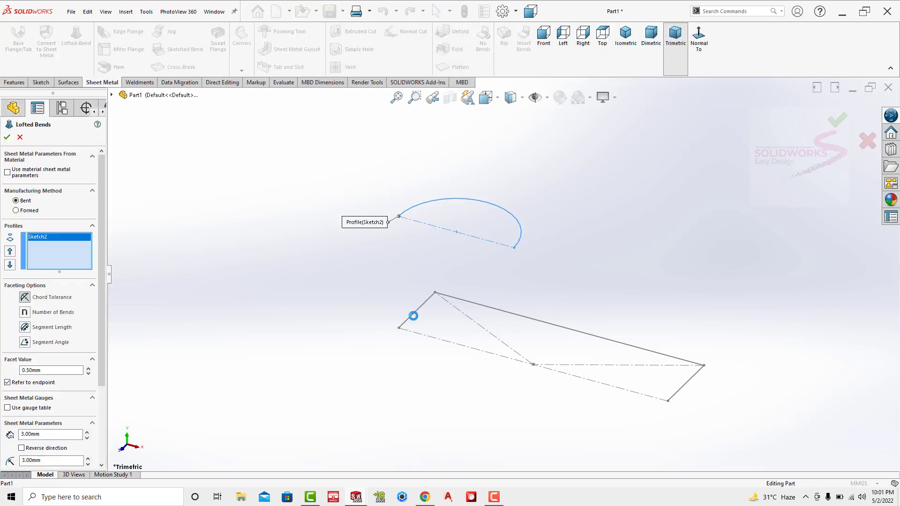
click(411, 316)
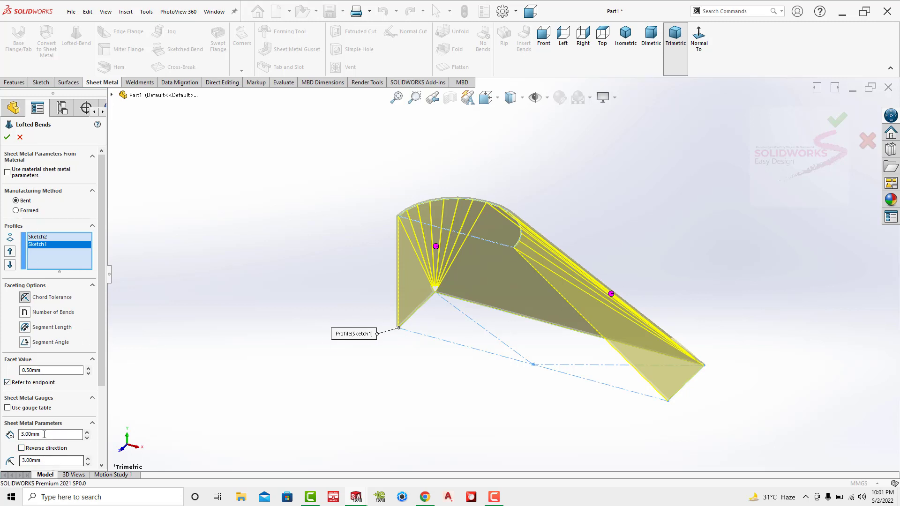
drag(44, 435, 1, 434)
text(2.5)
key(Return)
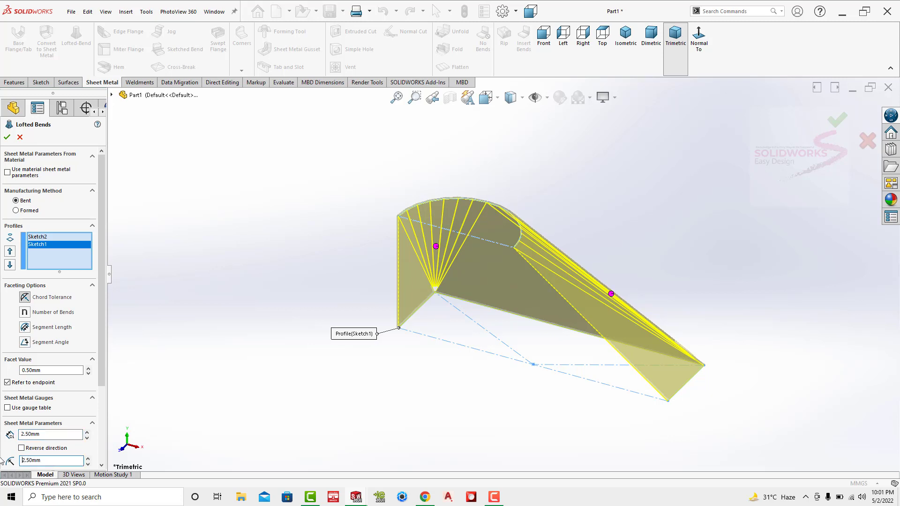
click(7, 137)
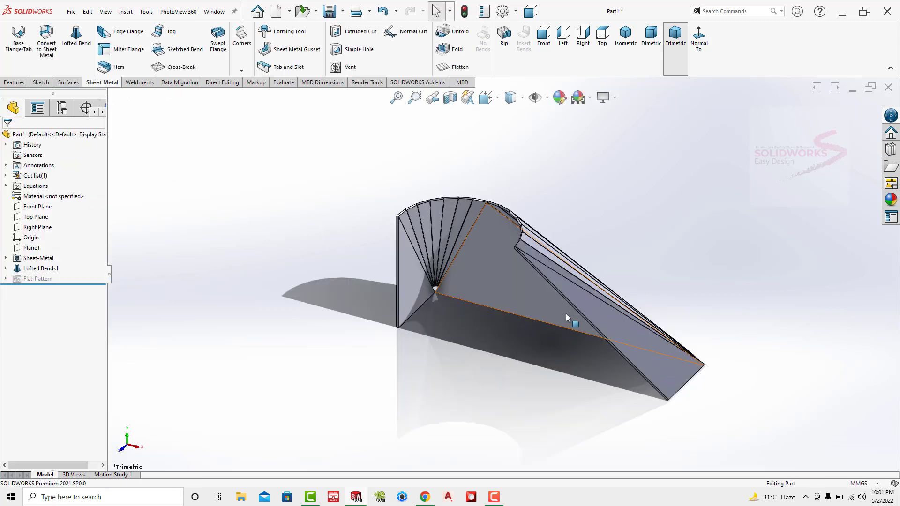
Apply the plain galvanized finish from Appearances > Metal > Galvanized and orbit the part.
middle_drag(559, 358, 529, 322)
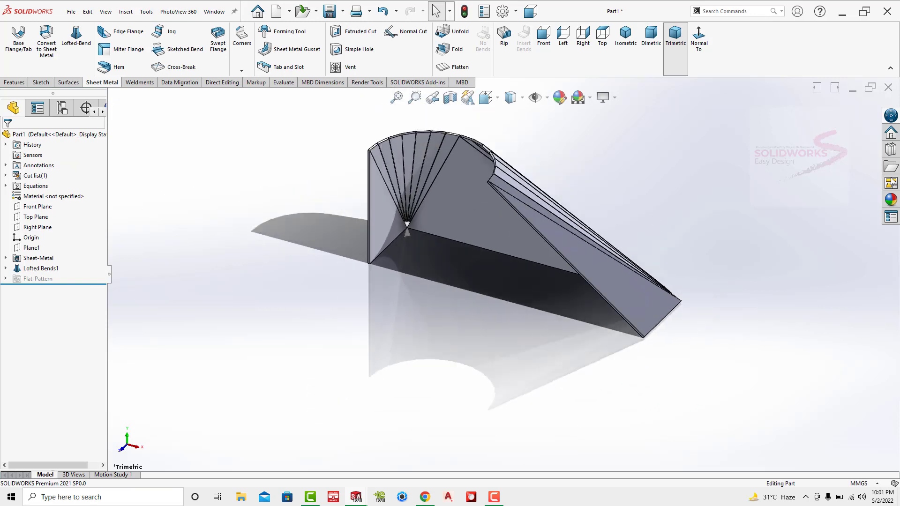
click(892, 183)
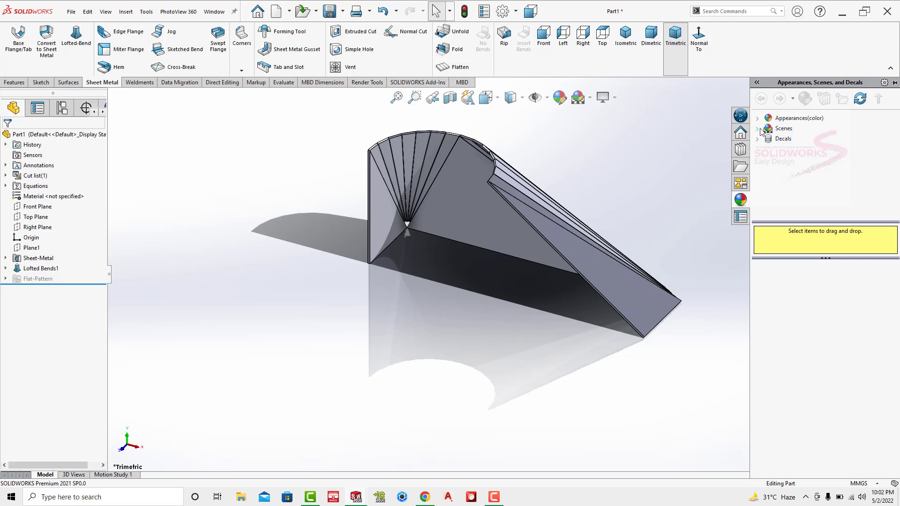
click(758, 129)
click(758, 128)
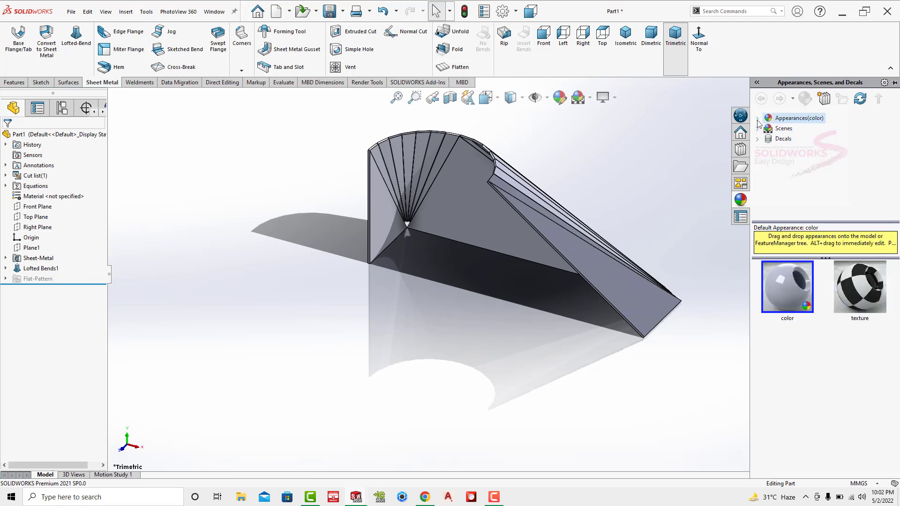
click(769, 139)
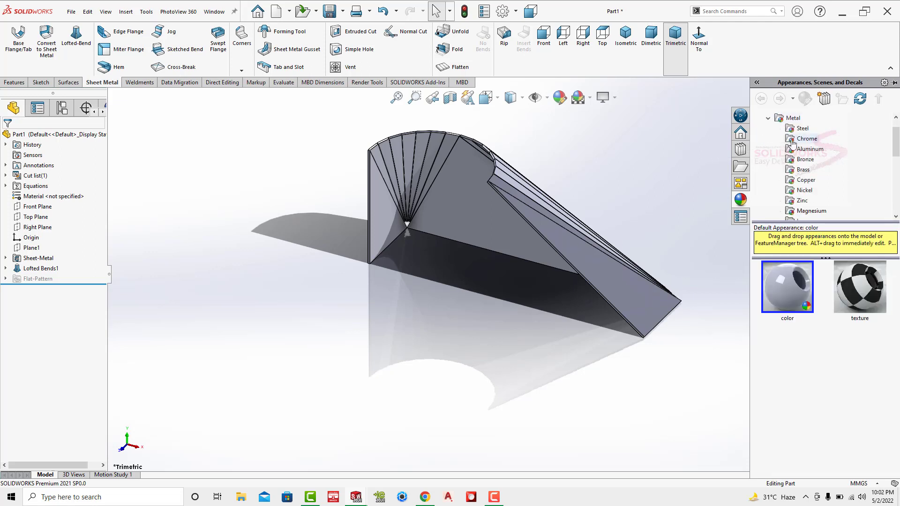
scroll(809, 199, down, 4)
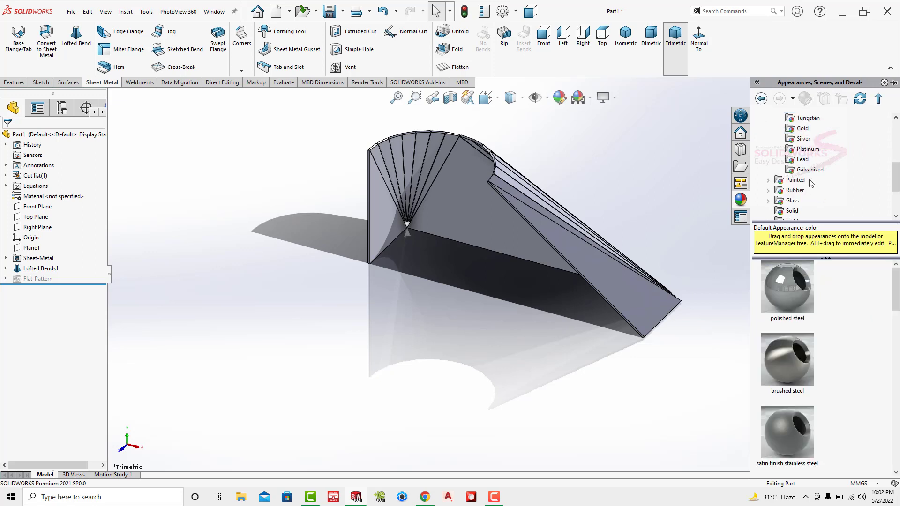
click(809, 169)
click(854, 288)
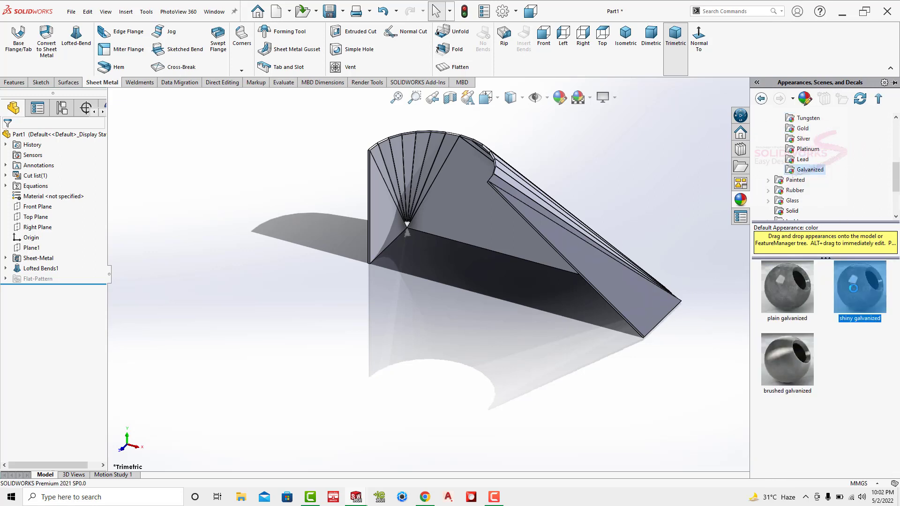
click(800, 288)
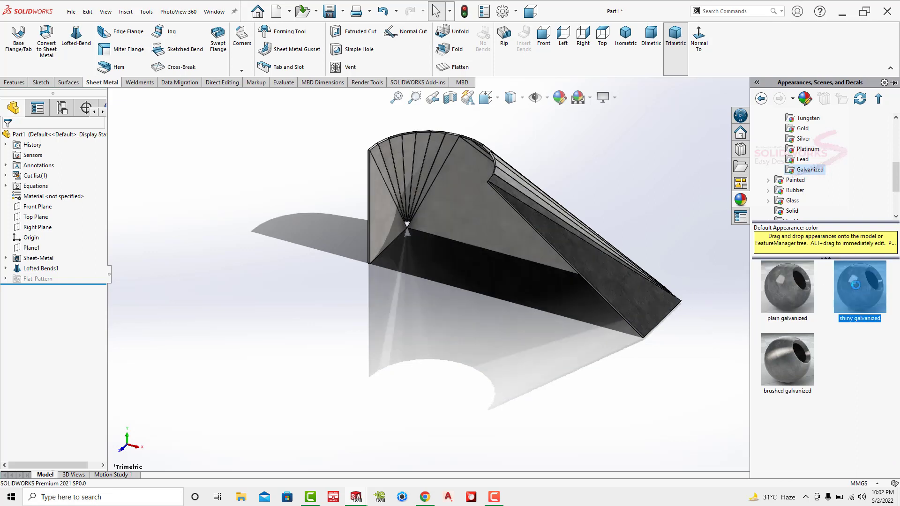
click(792, 282)
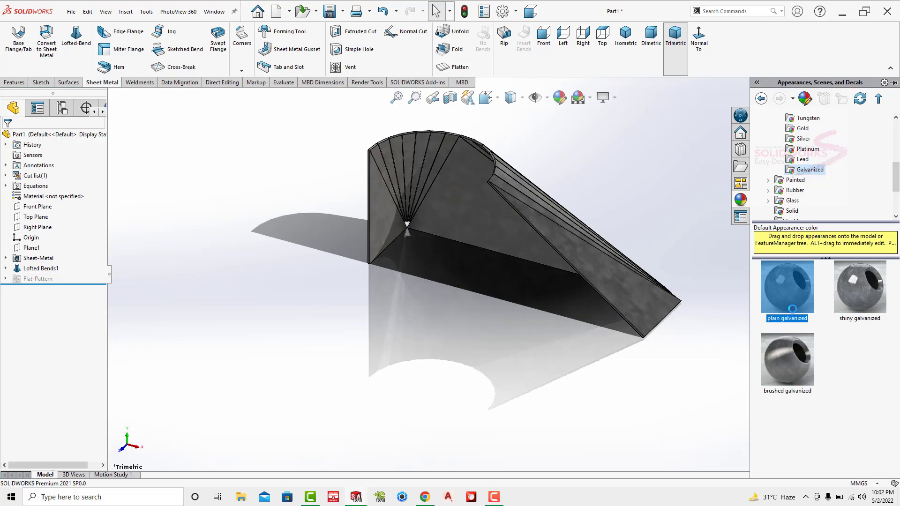
mouse_move(644, 187)
middle_down()
mouse_move(570, 255)
mouse_move(563, 182)
middle_up()
scroll(538, 229, down, 3)
mouse_move(539, 229)
middle_down()
mouse_move(563, 231)
mouse_move(697, 141)
middle_up()
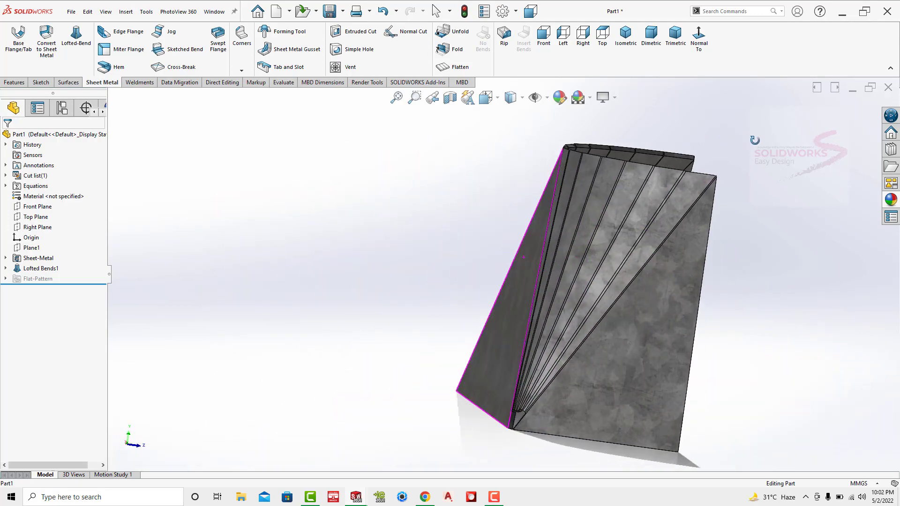
Edit Lofted Bends1 to turn off Refer to endpoint and rebuild it.
middle_drag(697, 141, 710, 233)
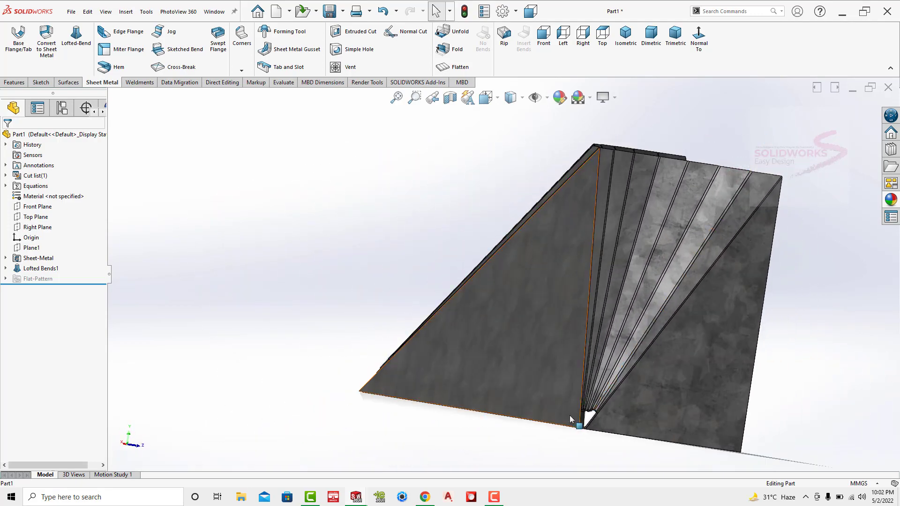
scroll(570, 415, down, 5)
click(41, 268)
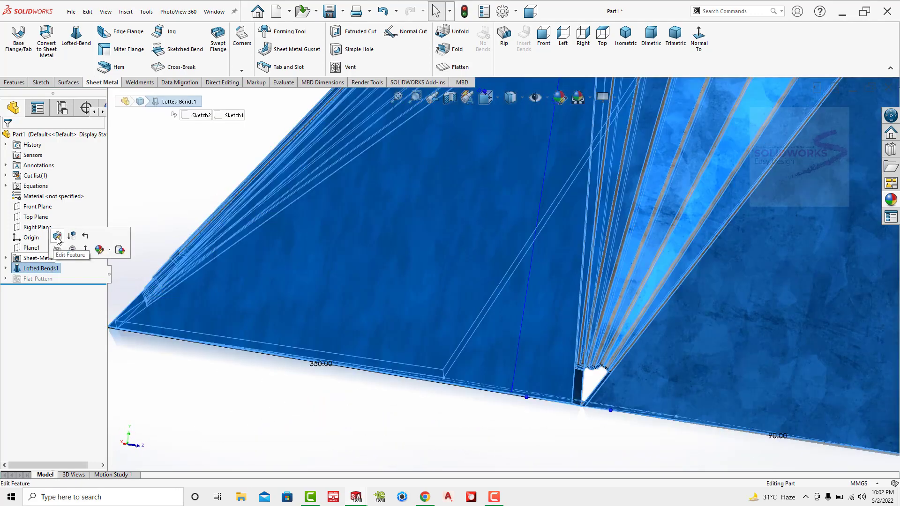
click(57, 235)
click(8, 310)
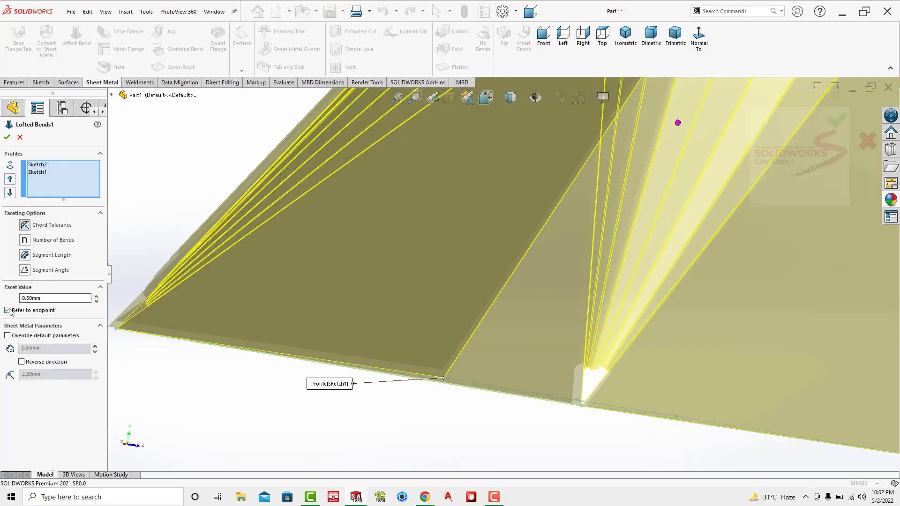
click(7, 137)
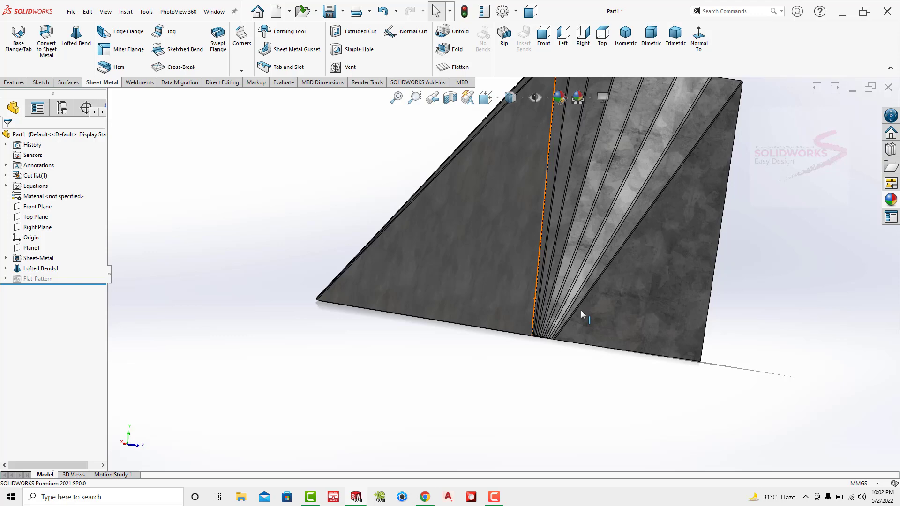
Show the part in Dimetric view and select the Front Plane.
mouse_move(581, 311)
middle_down()
mouse_move(723, 303)
mouse_move(668, 84)
middle_up()
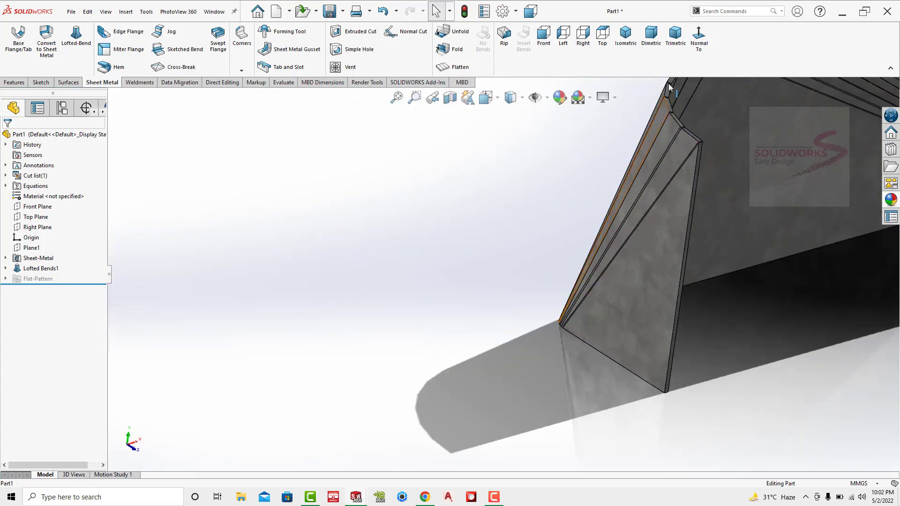
click(649, 45)
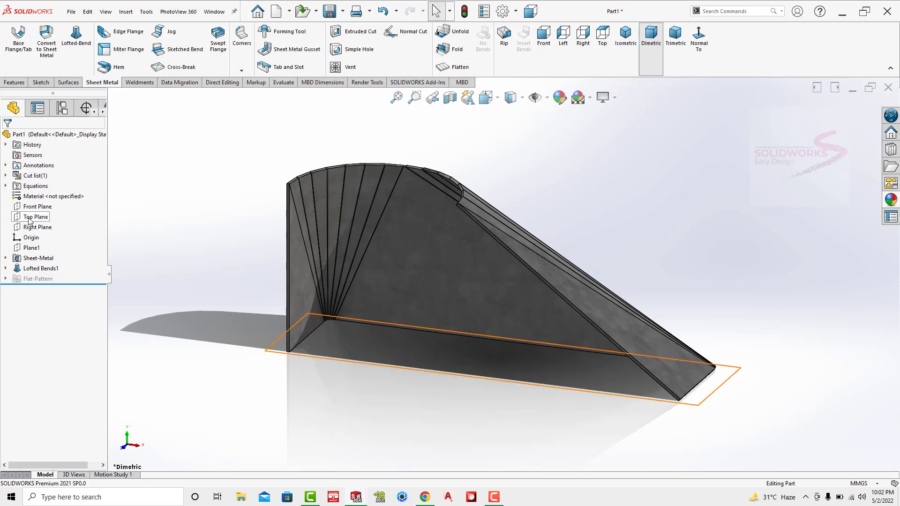
click(38, 207)
mouse_move(191, 190)
middle_down()
mouse_move(367, 176)
mouse_move(402, 140)
middle_up()
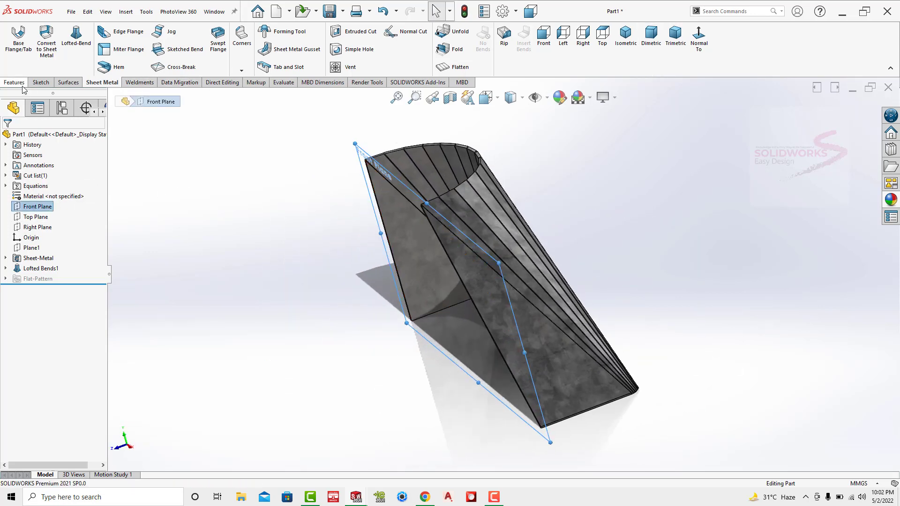
Create Mirror1, mirroring the Lofted Bends1 body across the Front Plane.
click(15, 82)
click(360, 66)
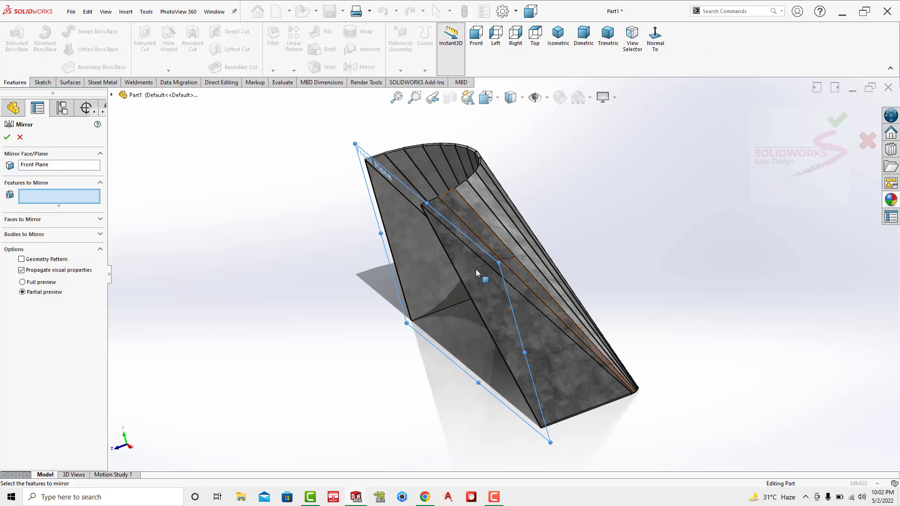
click(539, 334)
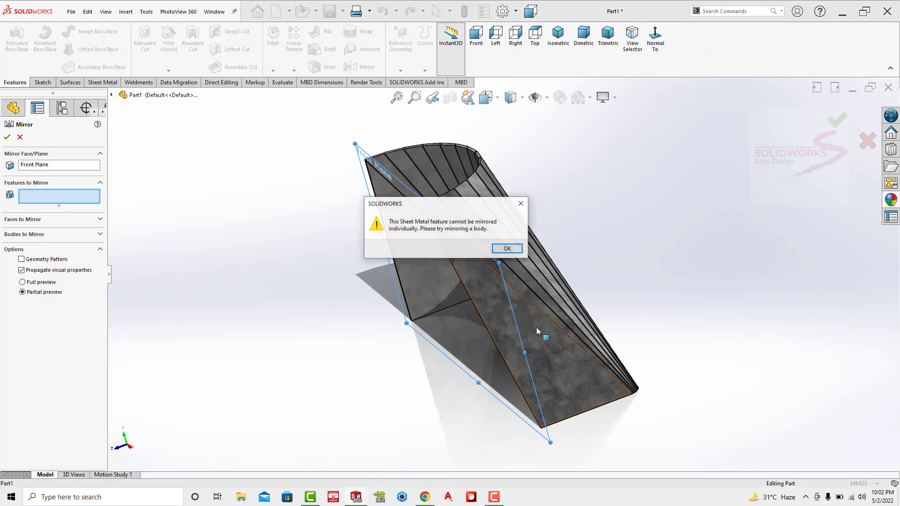
click(507, 249)
click(54, 234)
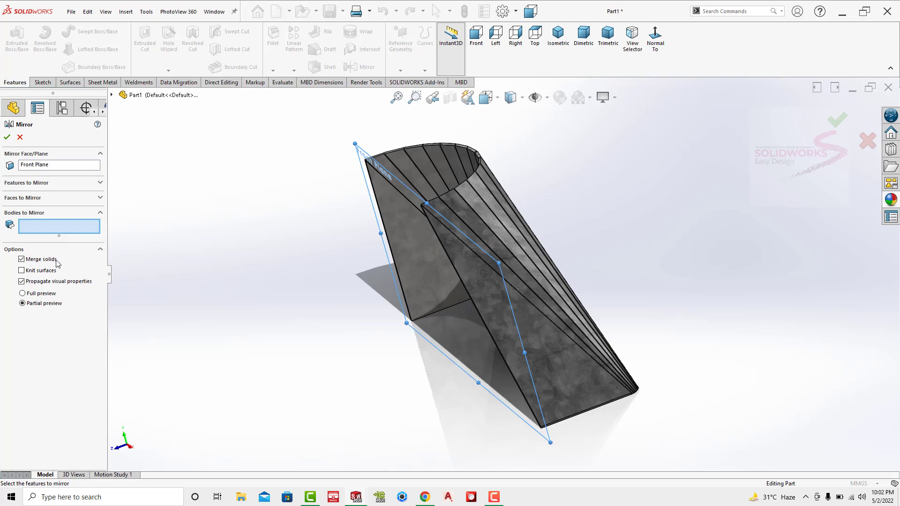
click(544, 318)
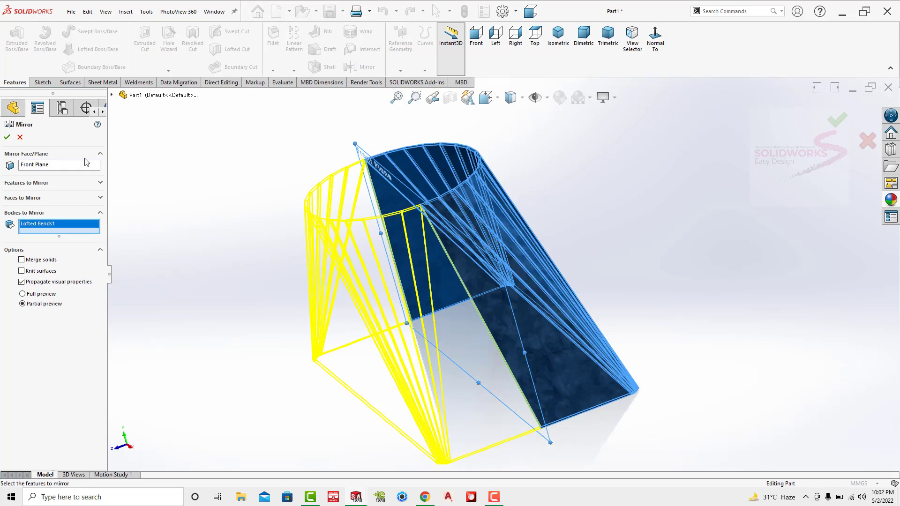
key(Return)
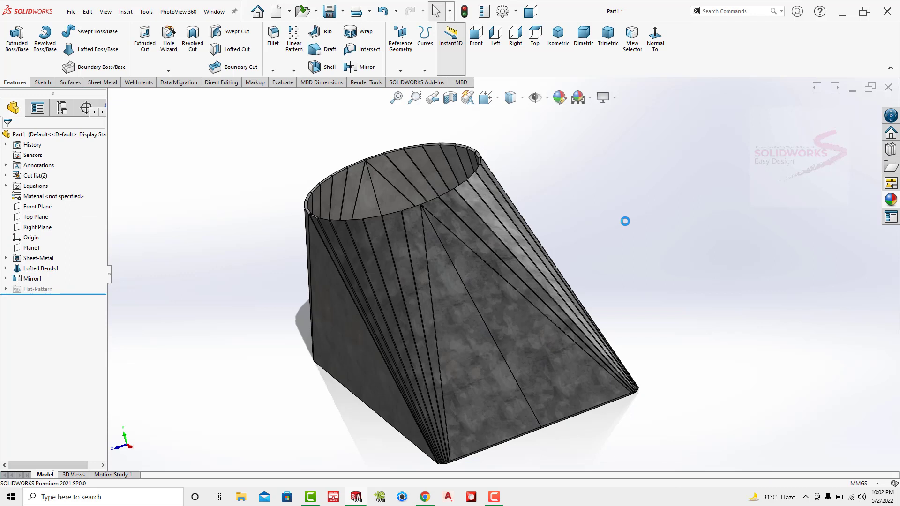
scroll(543, 214, up, 5)
scroll(518, 253, up, 3)
mouse_move(518, 253)
middle_down()
mouse_move(490, 285)
mouse_move(495, 246)
middle_up()
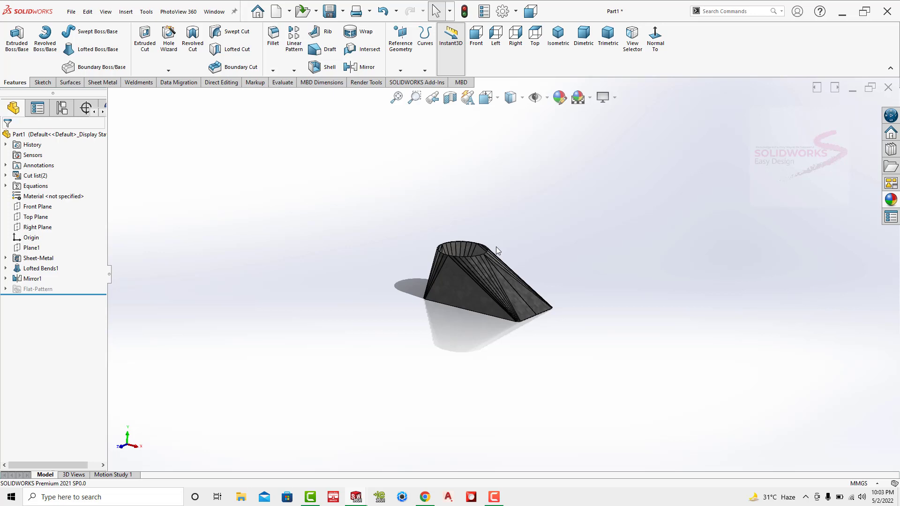
scroll(474, 249, down, 3)
scroll(473, 248, down, 3)
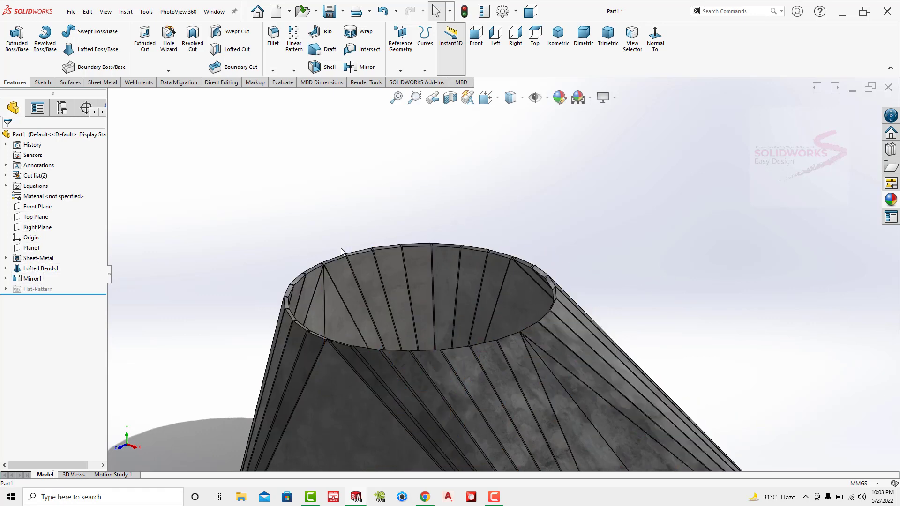
scroll(451, 339, up, 3)
scroll(326, 318, up, 1)
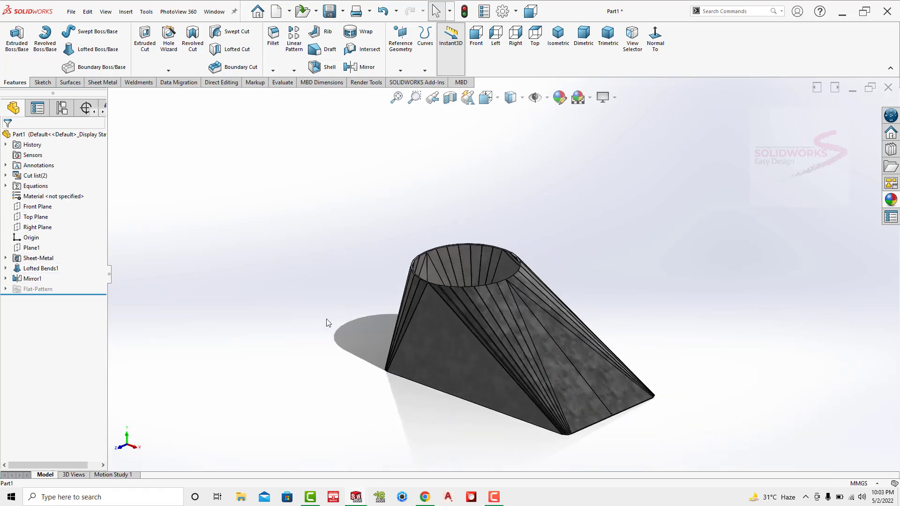
click(29, 247)
click(56, 233)
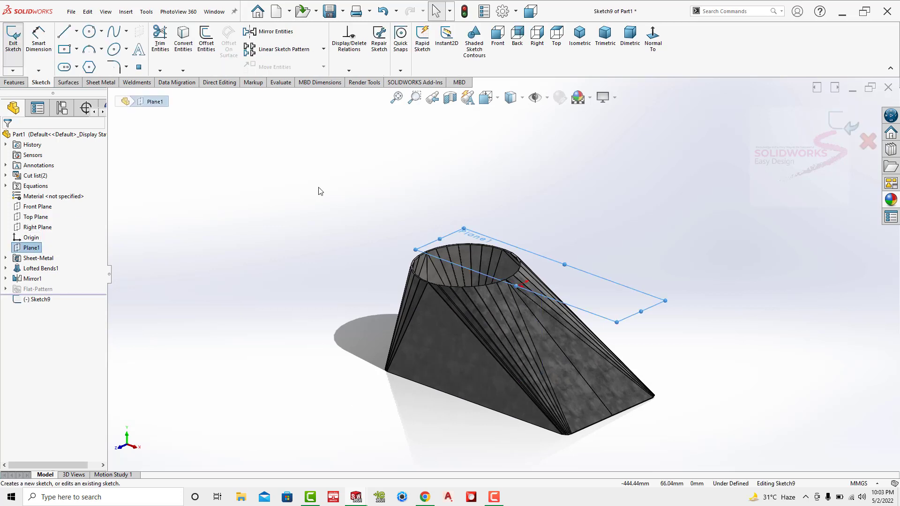
click(456, 181)
middle_drag(456, 180, 470, 220)
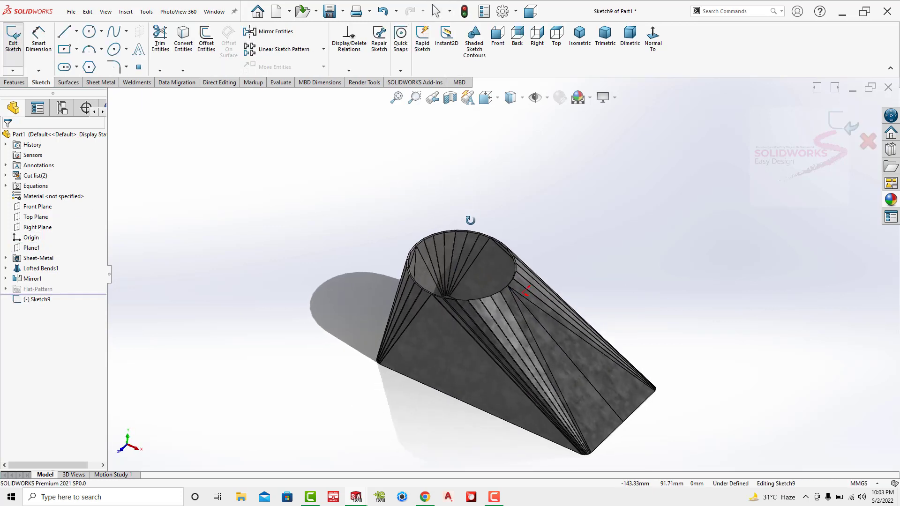
click(89, 31)
click(653, 37)
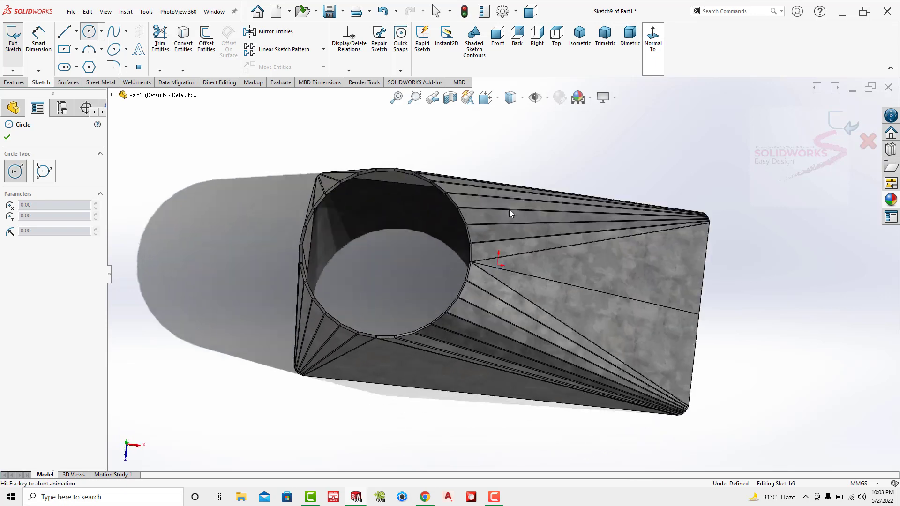
click(89, 32)
click(89, 33)
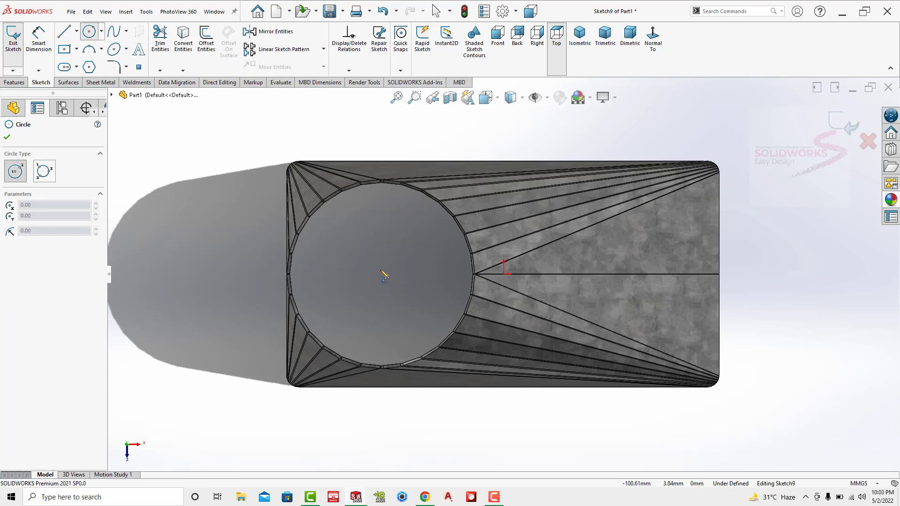
click(382, 275)
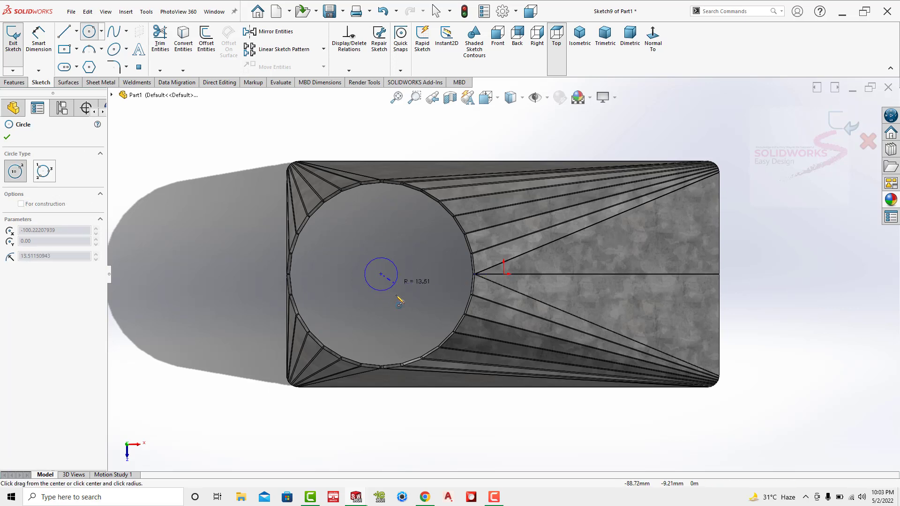
key(Escape)
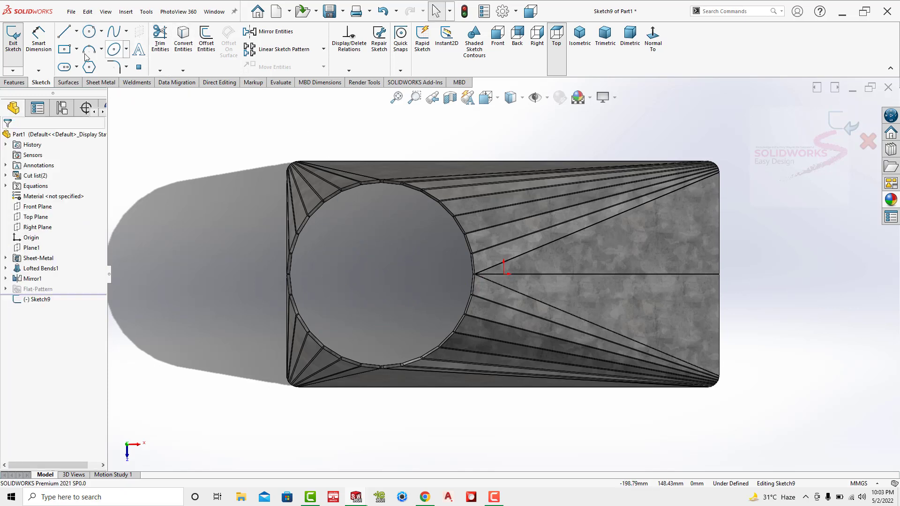
click(76, 31)
Draw a vertical centerline from the opening's rim down to its centre.
click(82, 58)
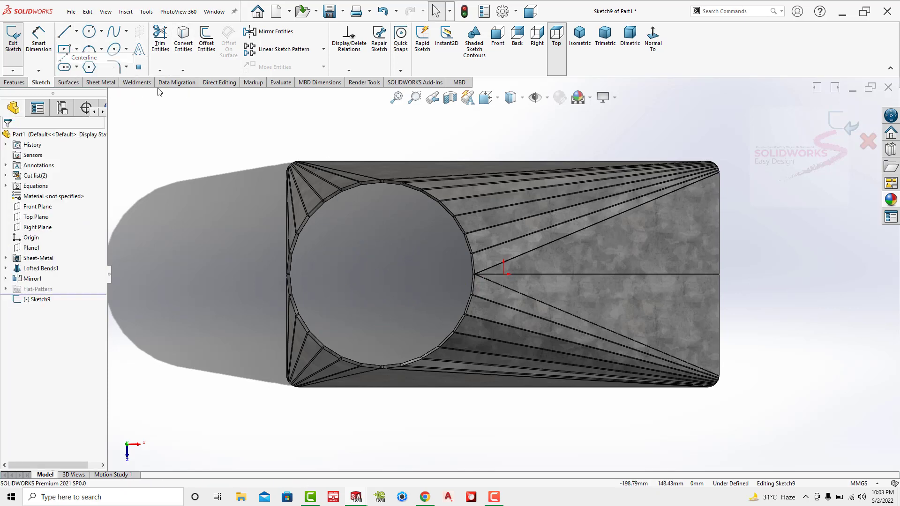
scroll(368, 221, down, 3)
scroll(478, 178, down, 3)
scroll(466, 194, down, 2)
scroll(470, 201, down, 2)
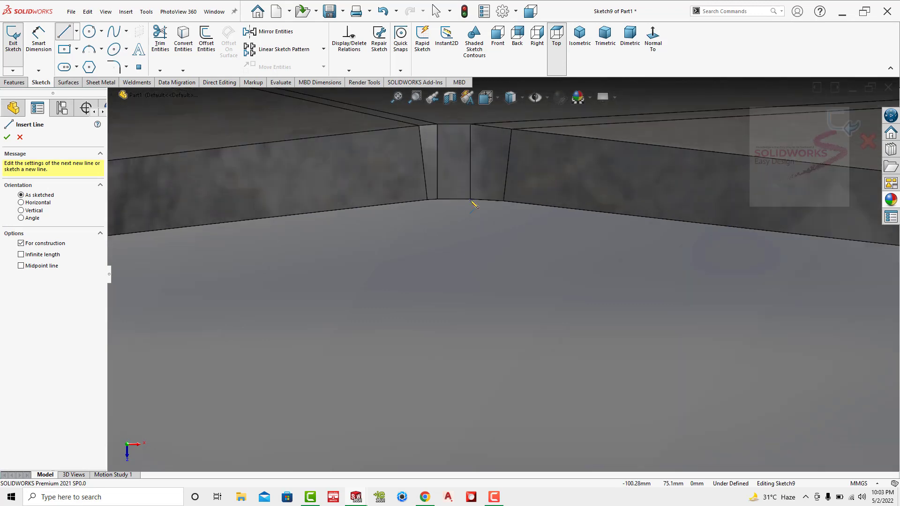
click(453, 199)
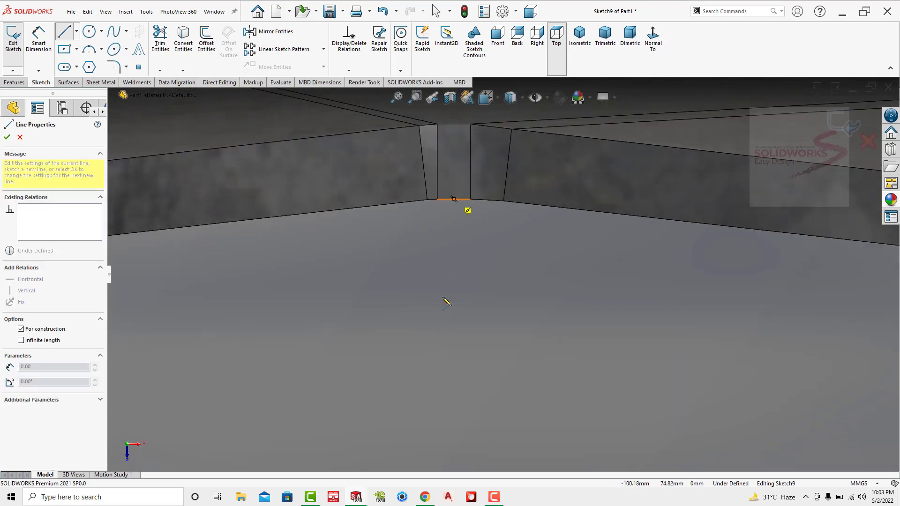
click(457, 340)
scroll(456, 341, up, 2)
scroll(457, 340, up, 2)
scroll(456, 341, up, 3)
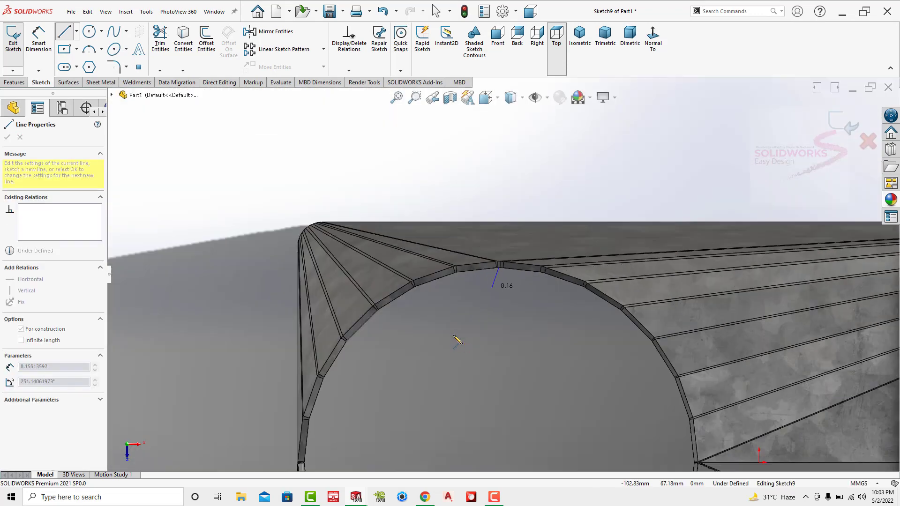
scroll(458, 342, up, 3)
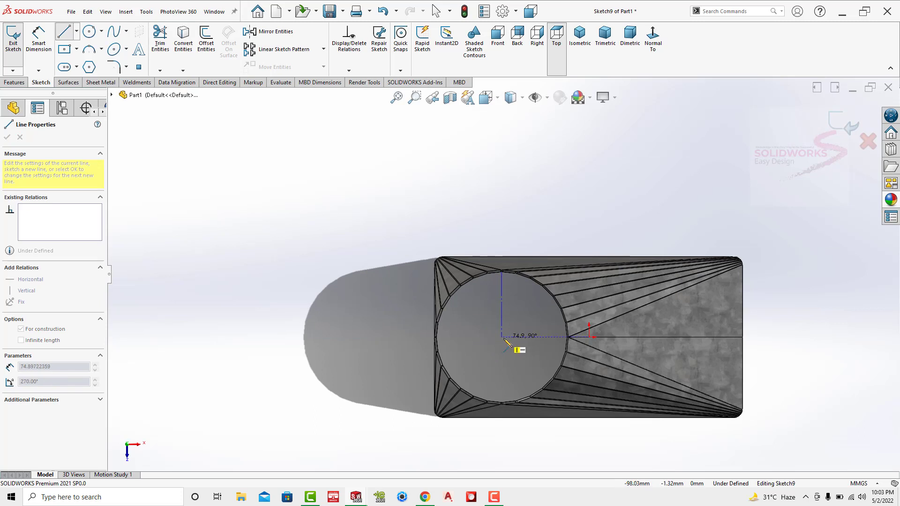
click(502, 337)
key(Escape)
Dimension the centerline to 75 mm.
scroll(547, 325, down, 2)
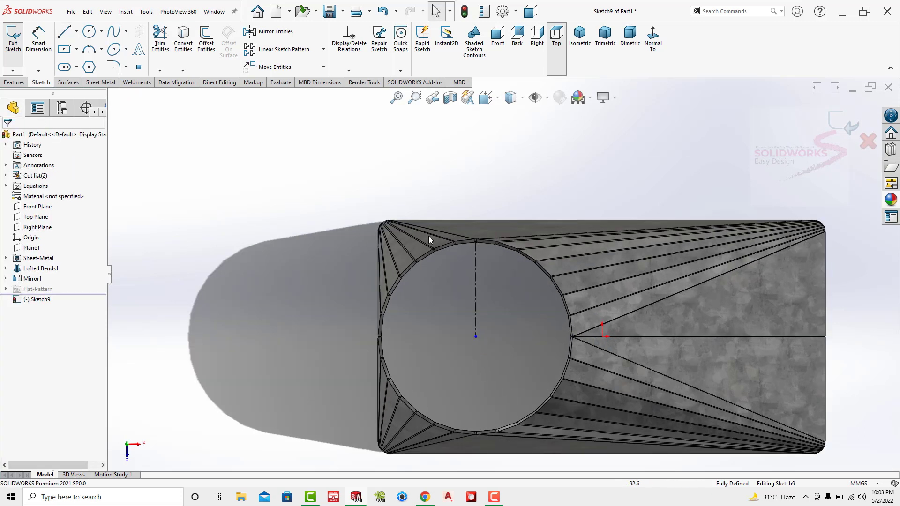
click(39, 44)
click(476, 280)
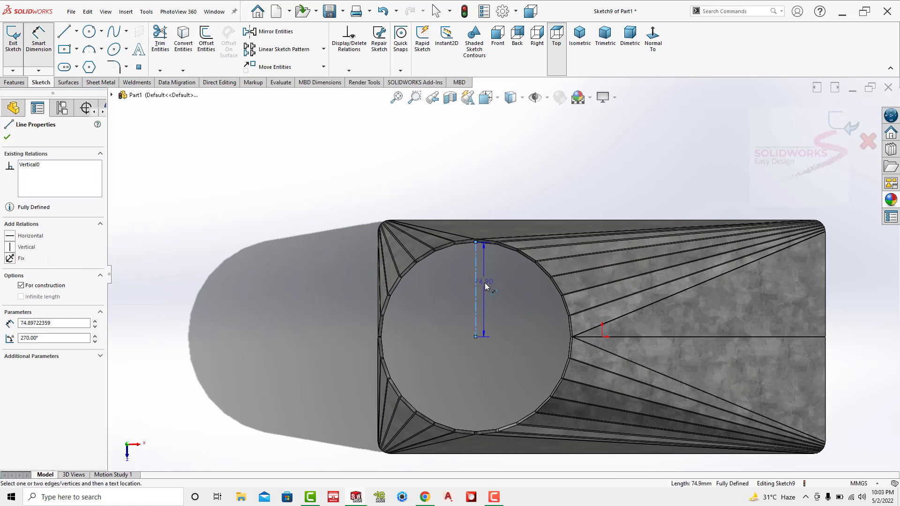
click(487, 288)
text(75)
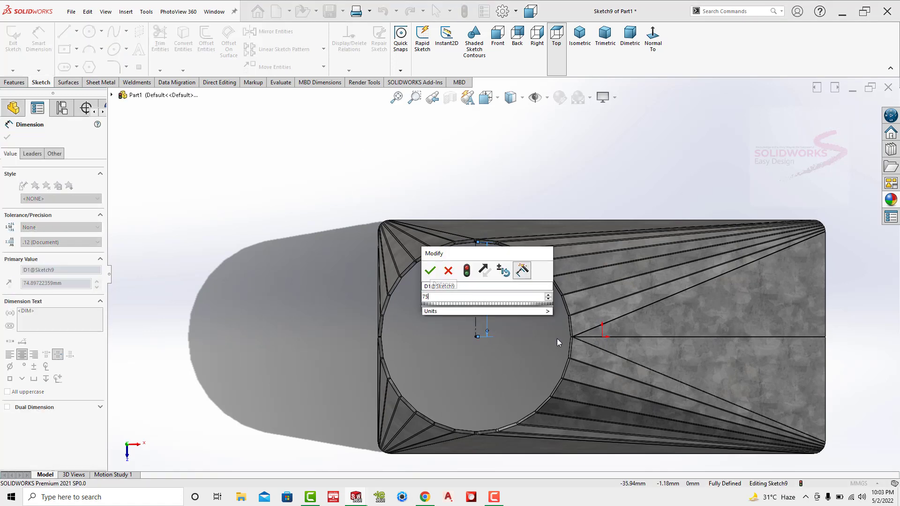
key(Return)
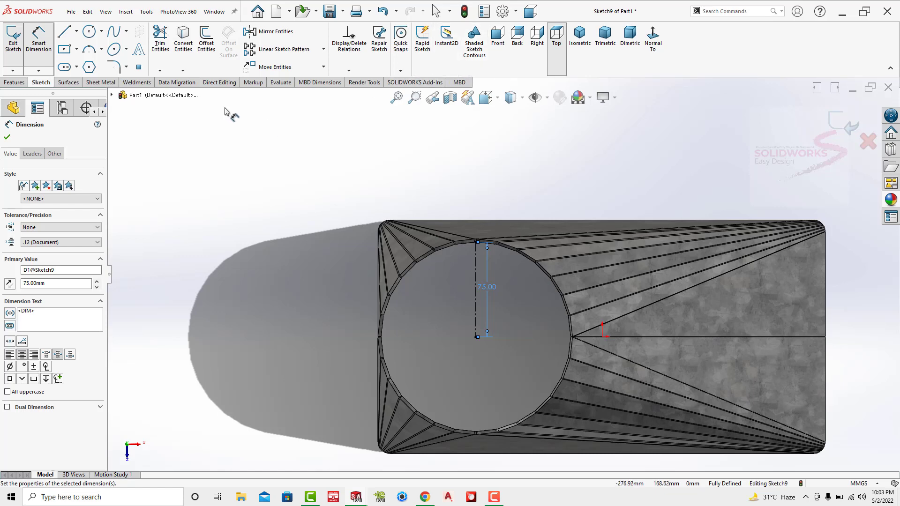
Draw a circle centred on the centerline's lower end, passing through its top end.
click(89, 32)
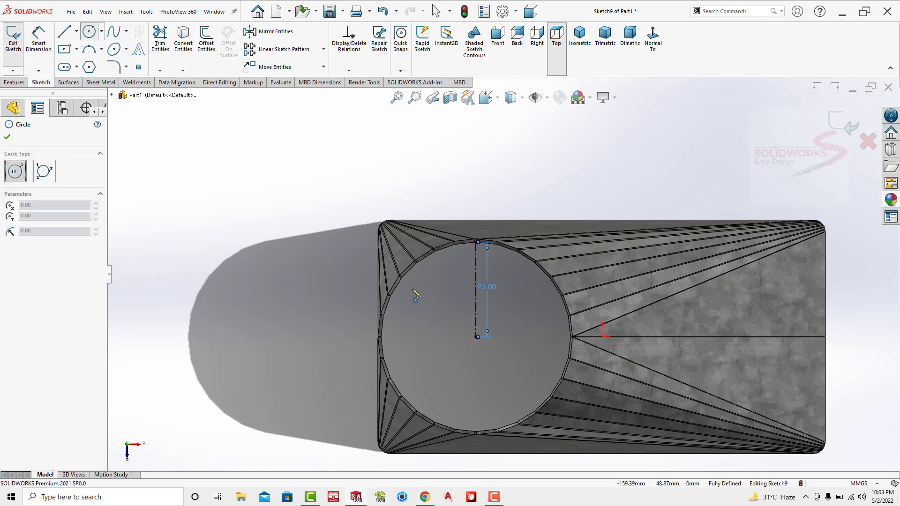
click(476, 336)
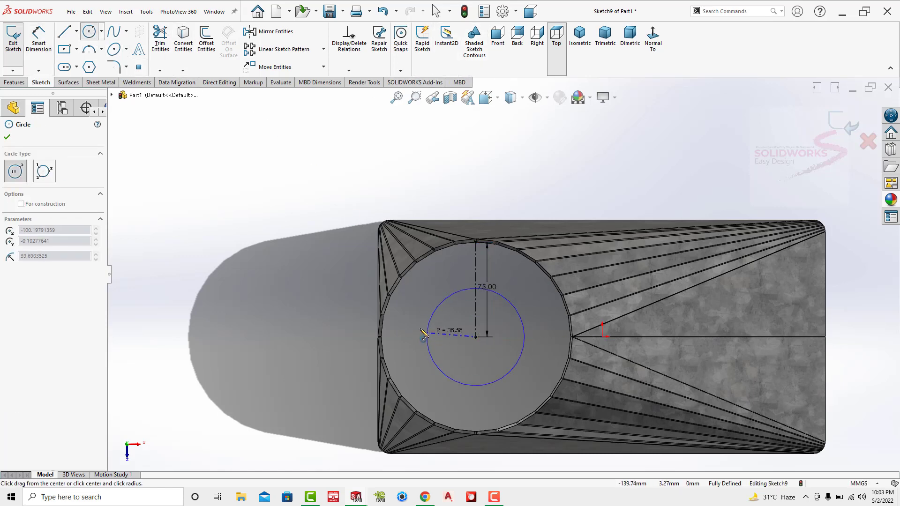
click(476, 242)
key(Escape)
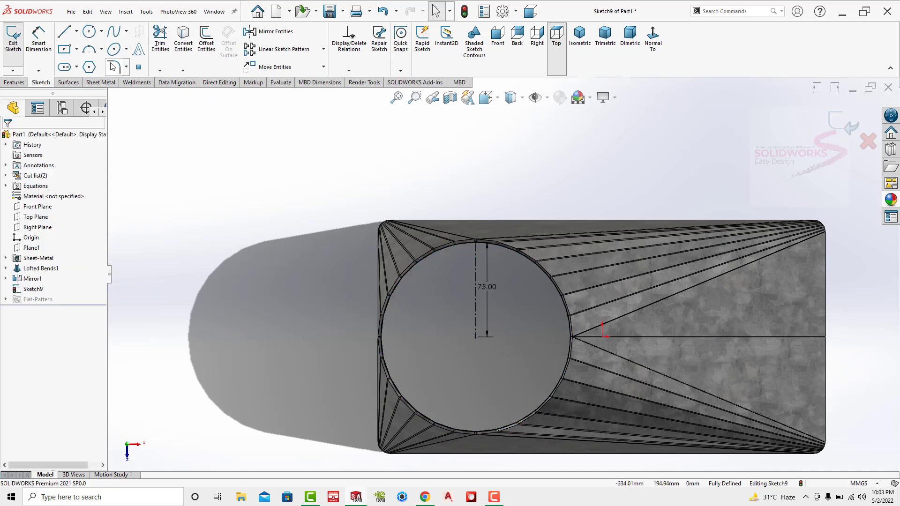
Draw a Ø0.5 mm circle centred on the tube's seam point.
click(89, 31)
scroll(564, 363, down, 2)
scroll(569, 271, down, 2)
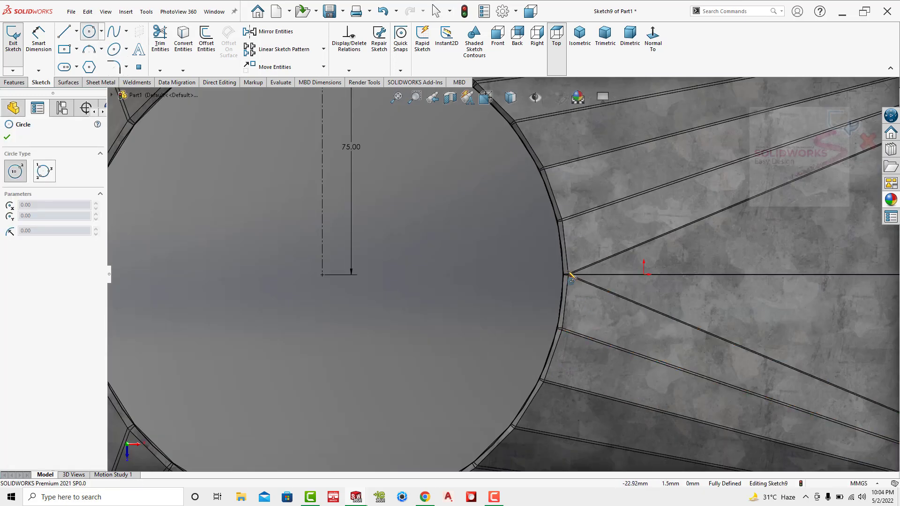
scroll(572, 293, down, 2)
scroll(480, 281, down, 2)
scroll(427, 275, down, 2)
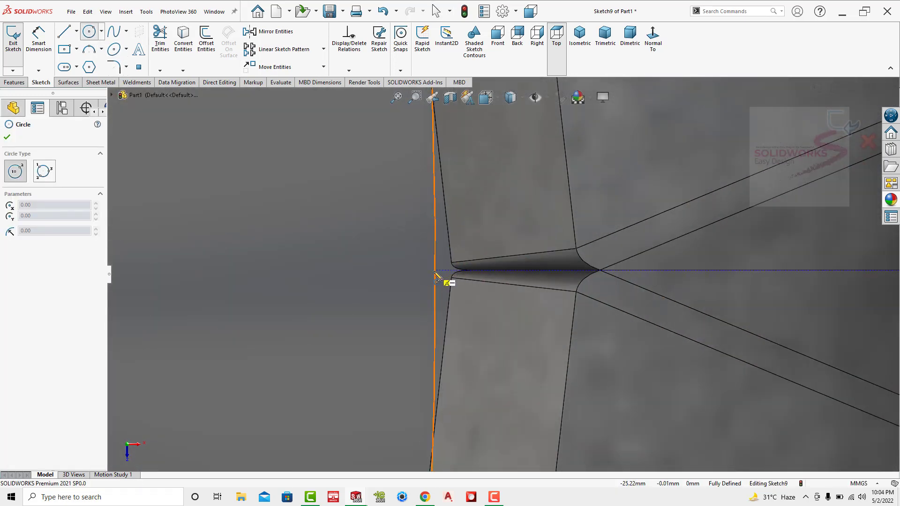
click(434, 279)
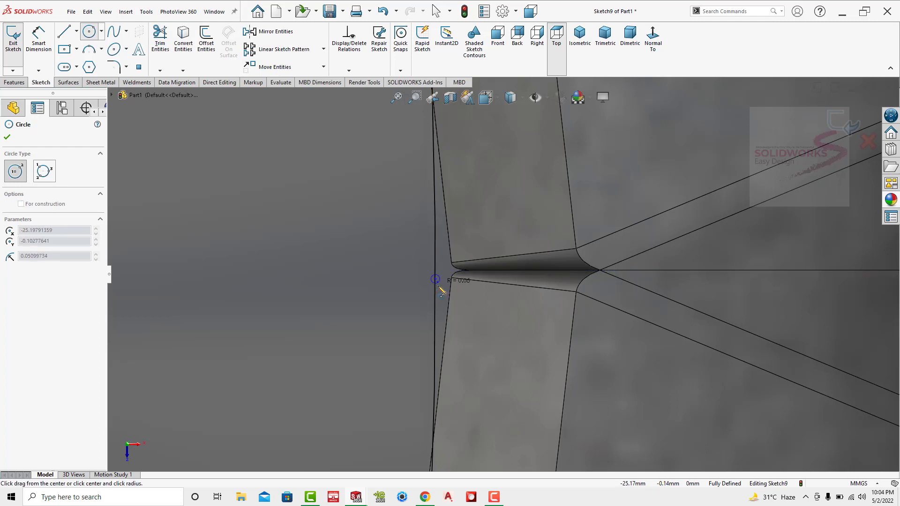
click(407, 296)
click(39, 37)
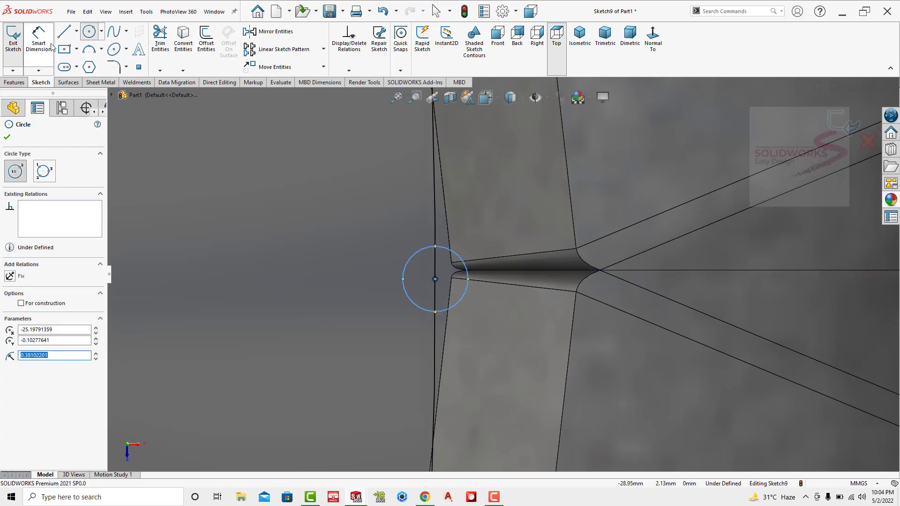
click(405, 278)
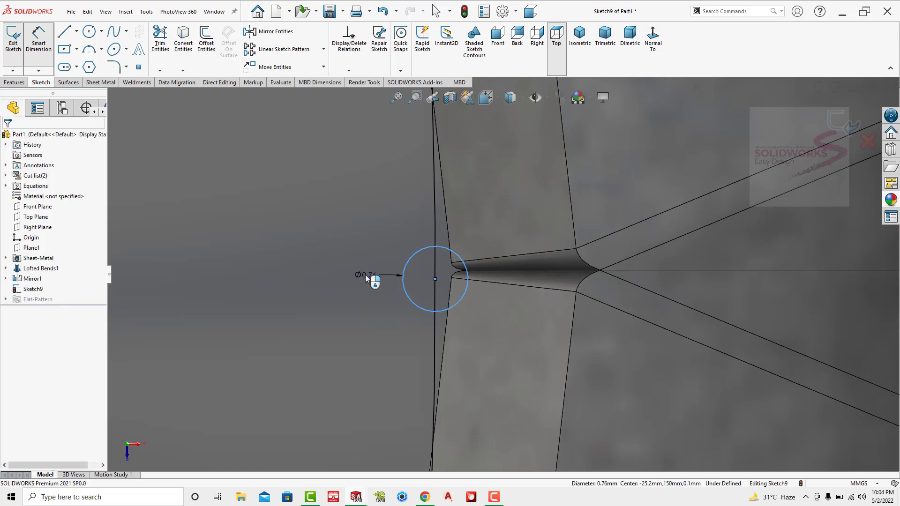
click(364, 275)
text(.5)
key(Return)
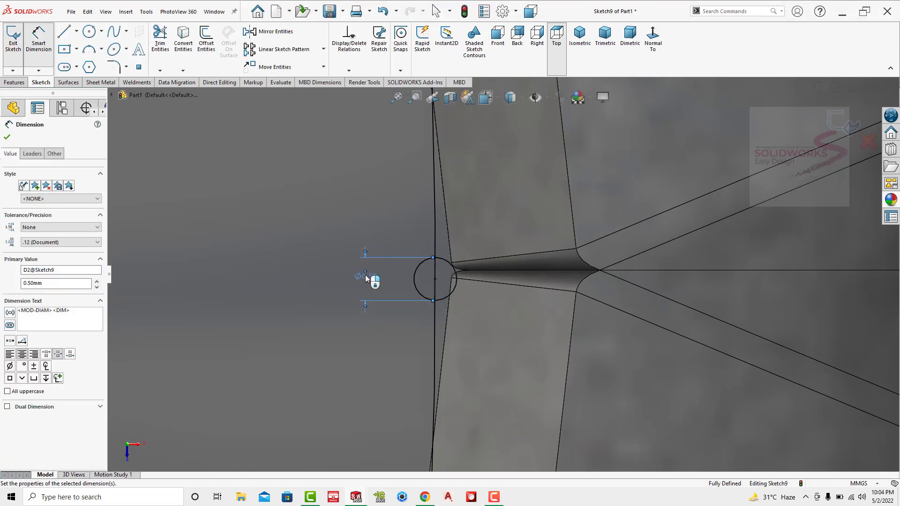
key(Escape)
Trim the big circle's arc inside the small circle, then view in Trimetric.
click(160, 37)
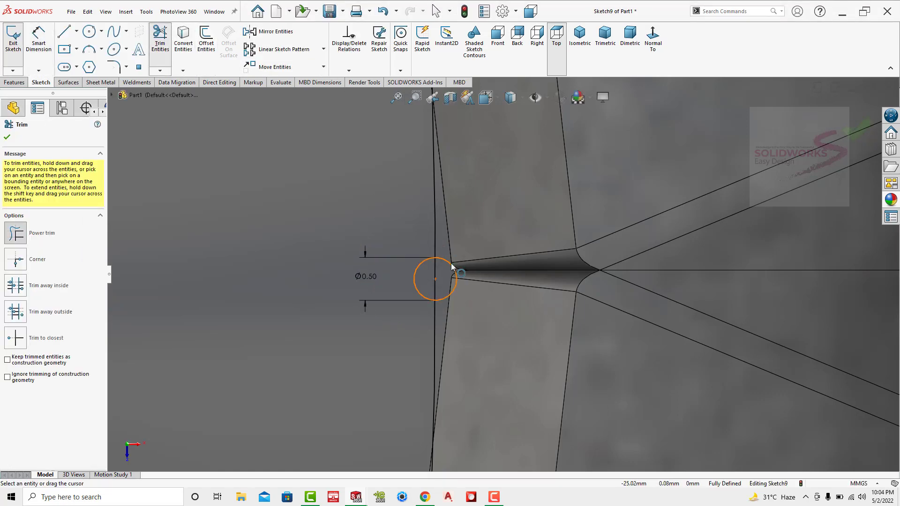
scroll(437, 262, down, 3)
drag(515, 289, 366, 284)
key(Escape)
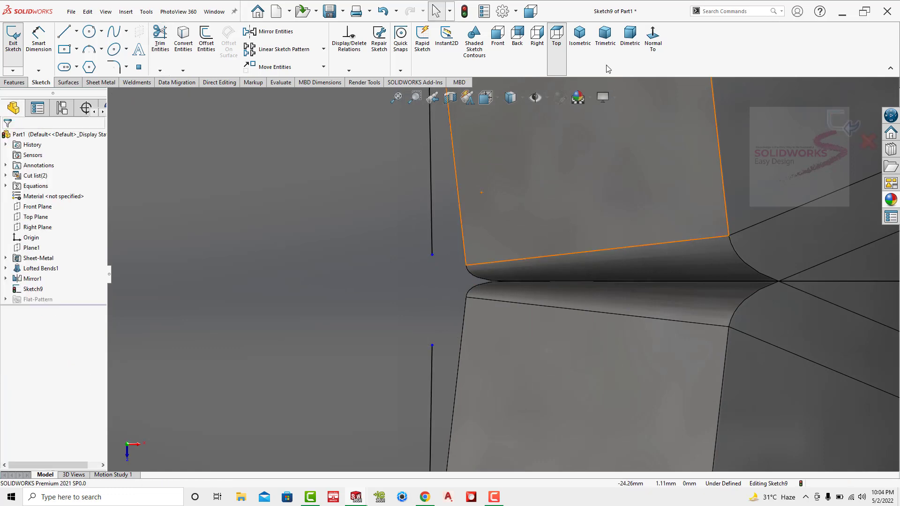
click(605, 38)
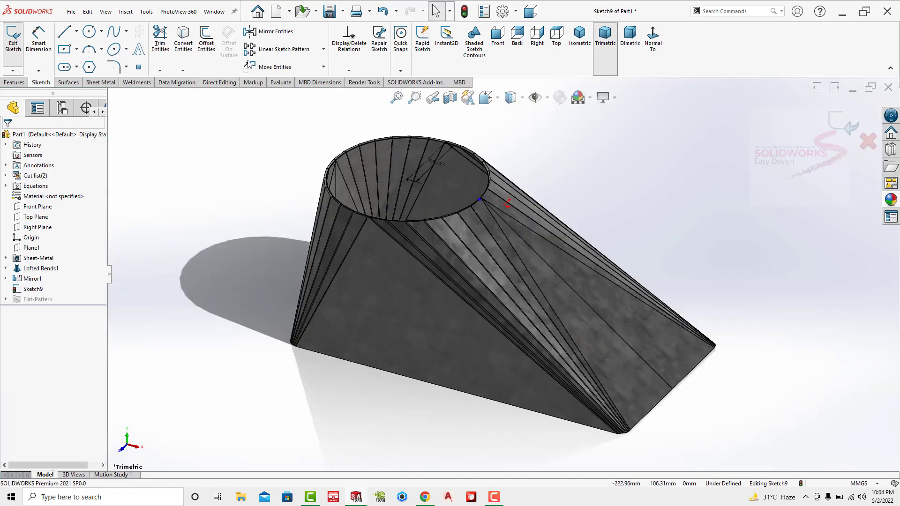
Start a Base Flange from the circular sketch with a 250 mm blind depth.
click(104, 83)
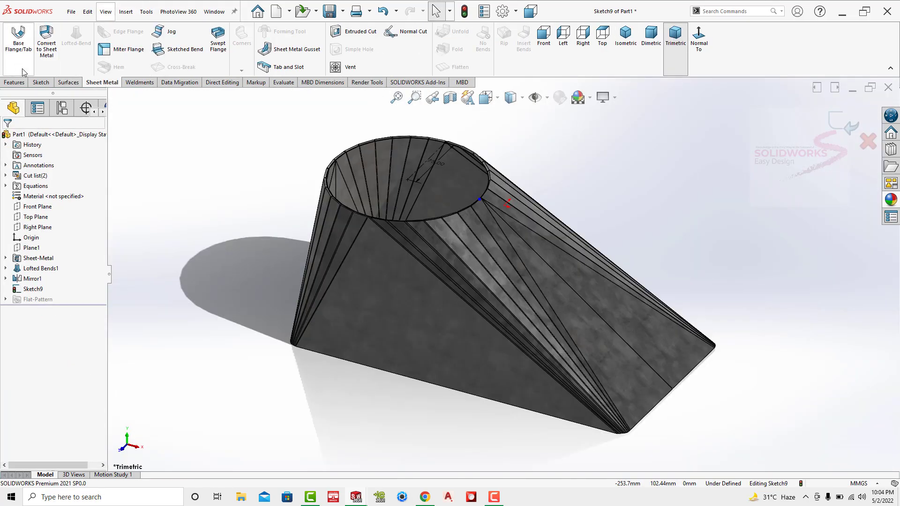
click(17, 45)
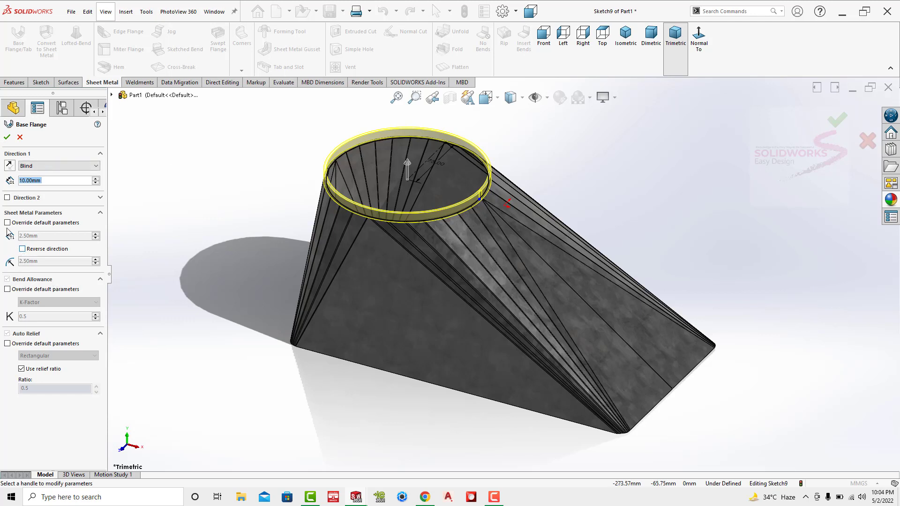
text(250)
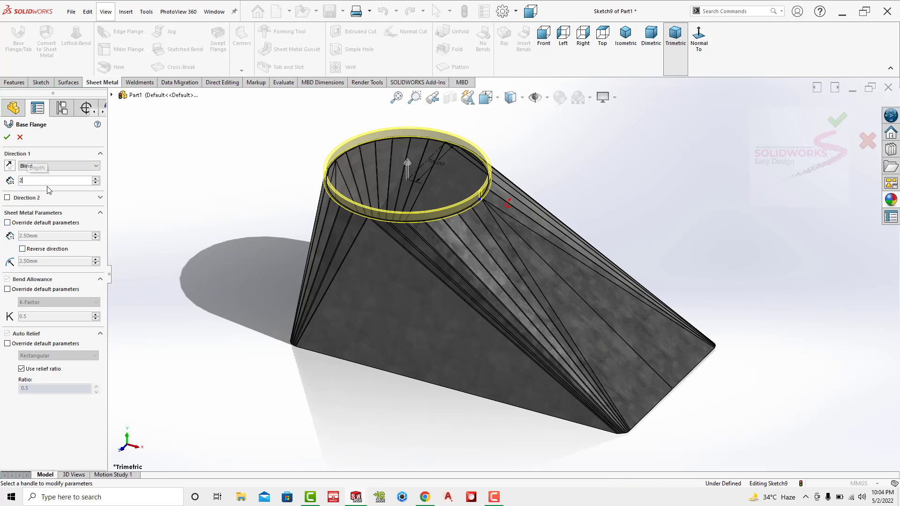
key(Return)
scroll(370, 216, down, 2)
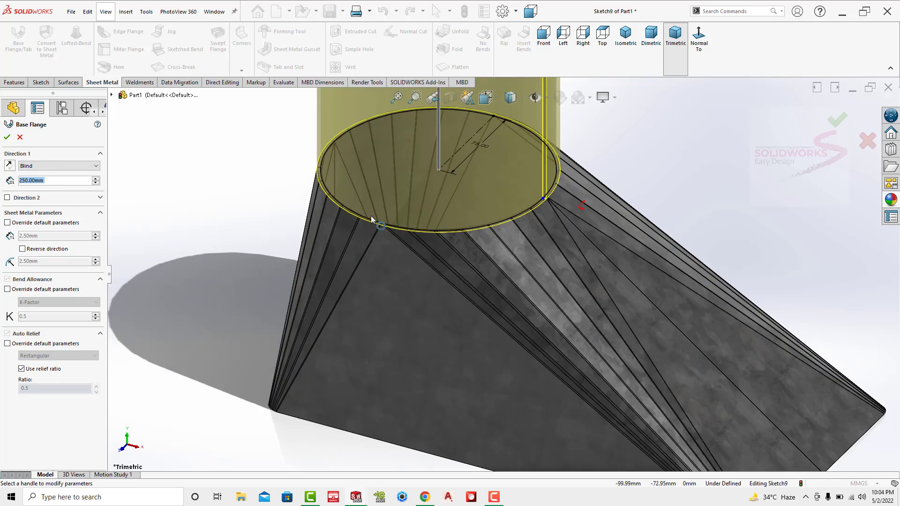
scroll(370, 216, down, 2)
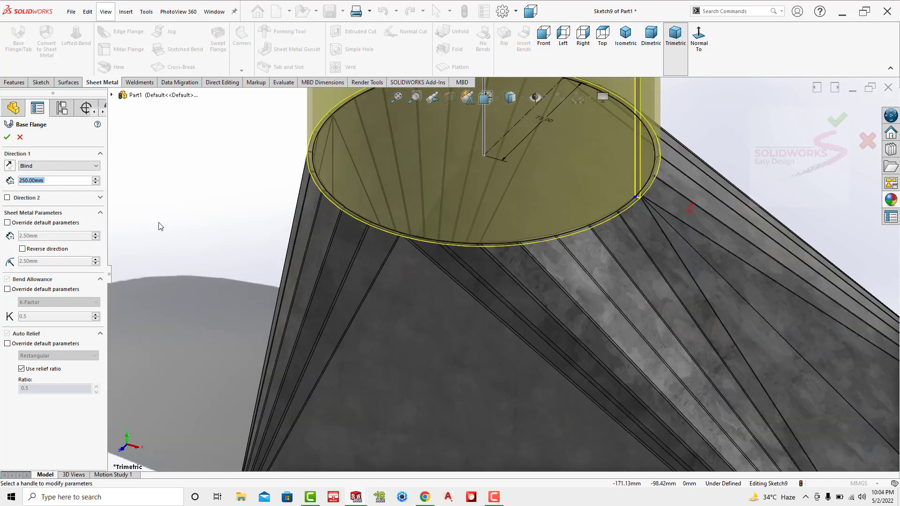
Override defaults with 2 mm thickness and 2 mm bend radius, and finish the flange.
click(8, 223)
click(23, 249)
click(23, 248)
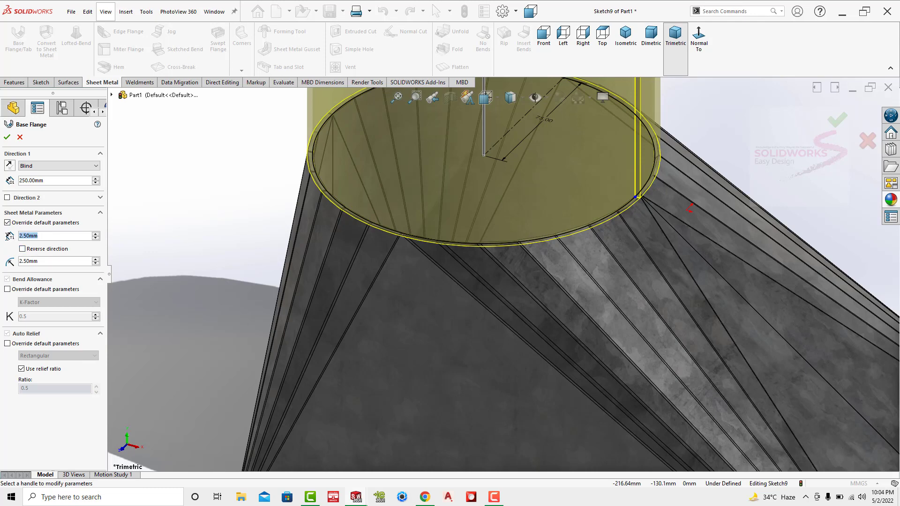
text(2)
key(Return)
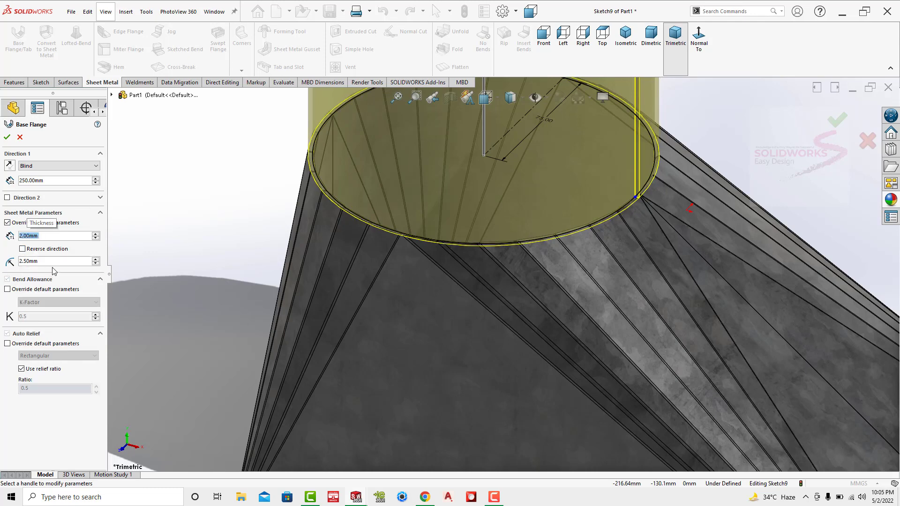
key(Tab)
text(2)
key(Return)
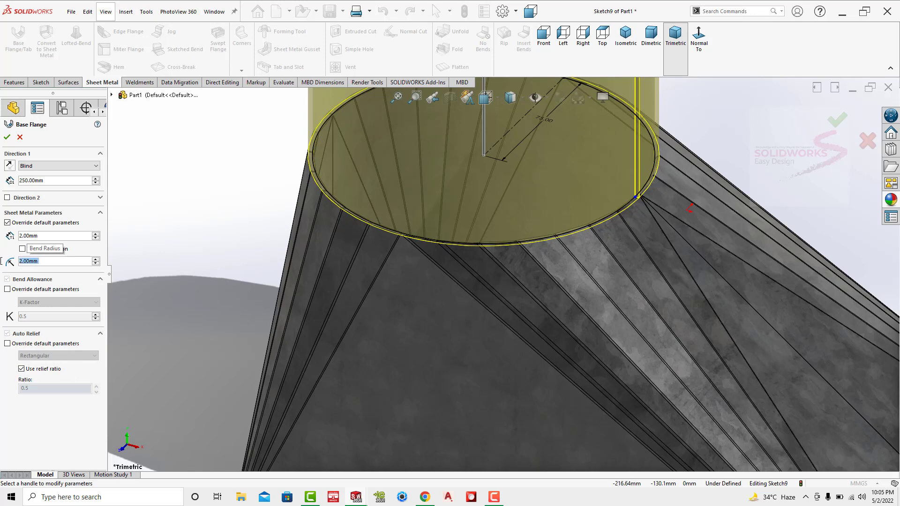
click(7, 137)
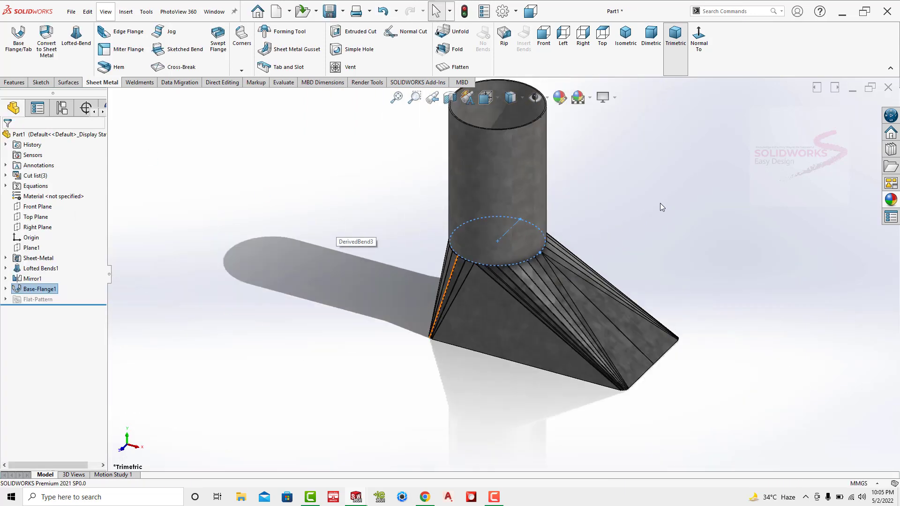
Create Plane2 offset 125 mm downward from the tube's top rim face.
click(661, 207)
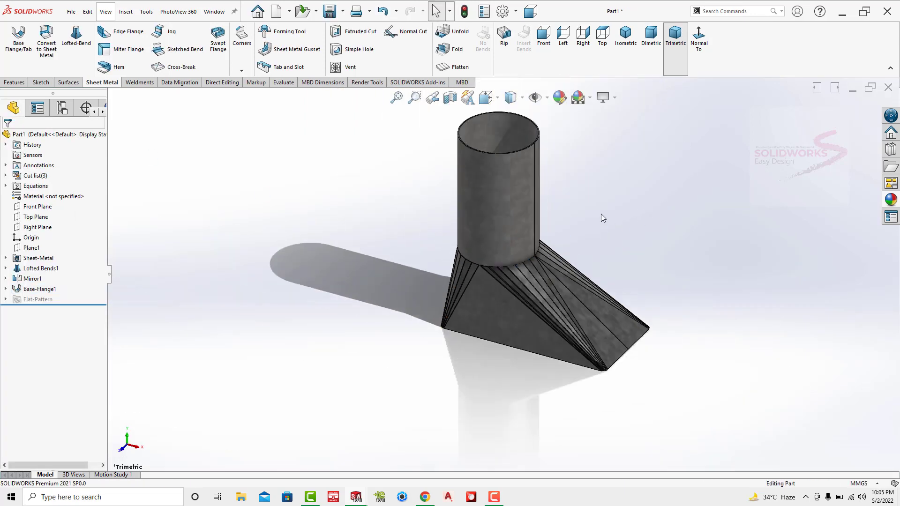
scroll(519, 185, down, 5)
scroll(530, 226, down, 3)
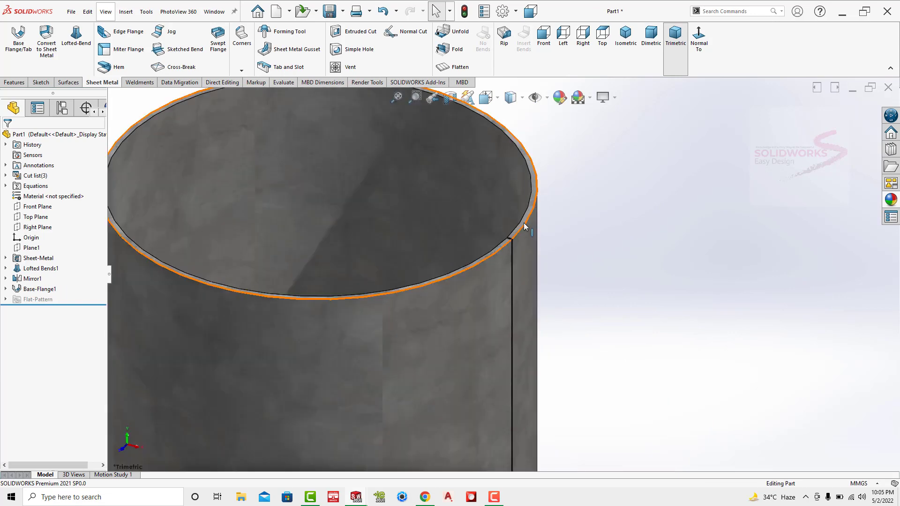
click(524, 223)
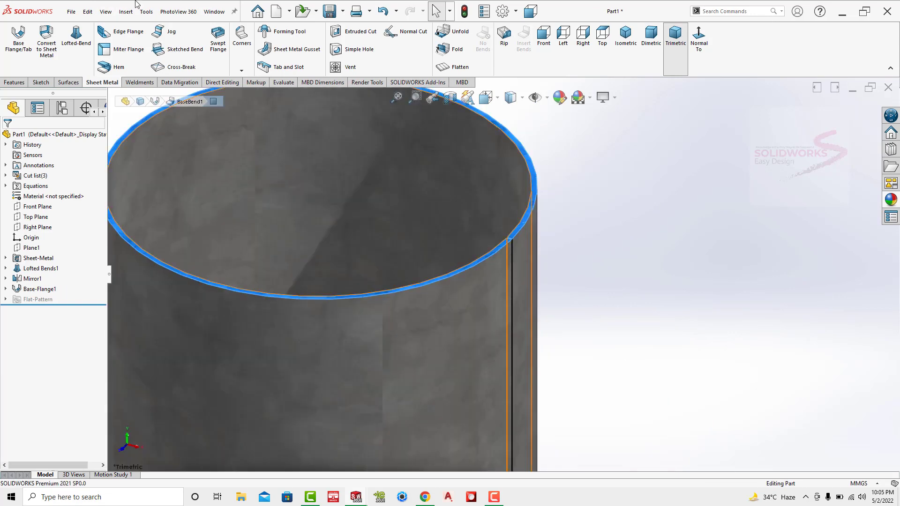
click(14, 82)
click(411, 54)
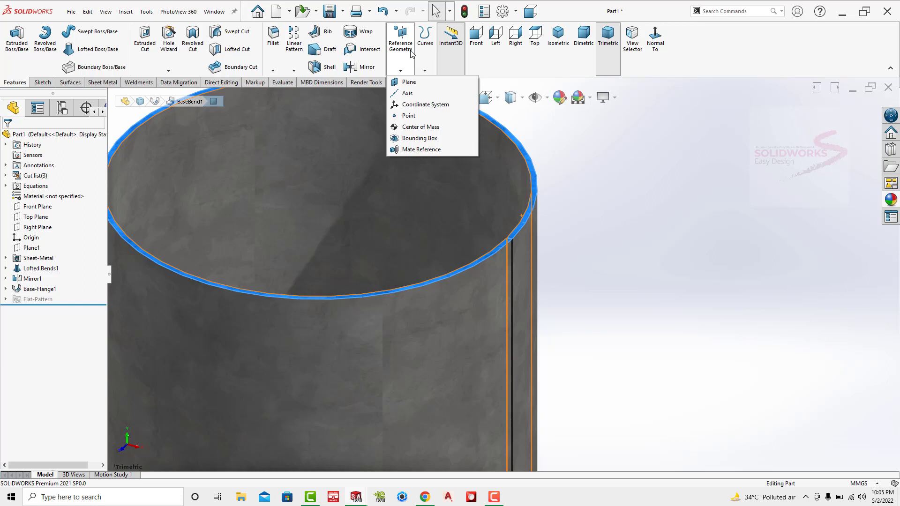
click(406, 83)
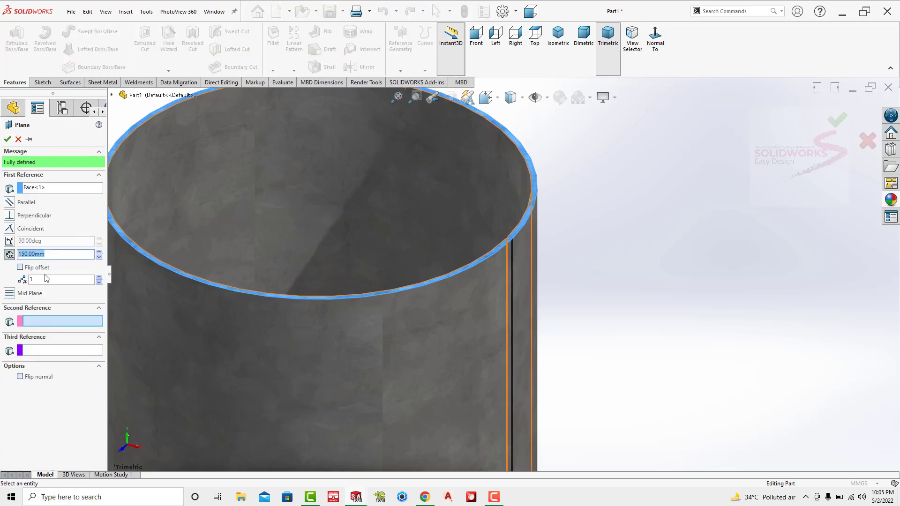
text(5)
key(Return)
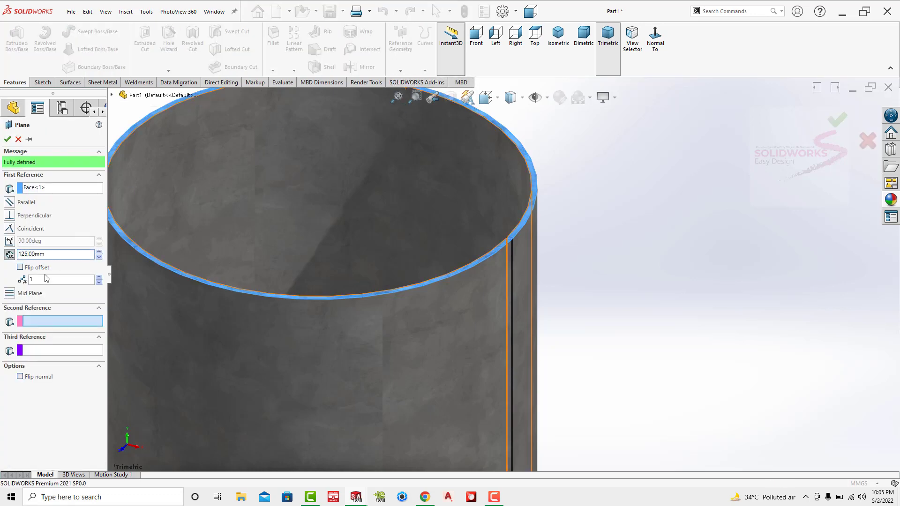
key(z)
key(z)
key(z)
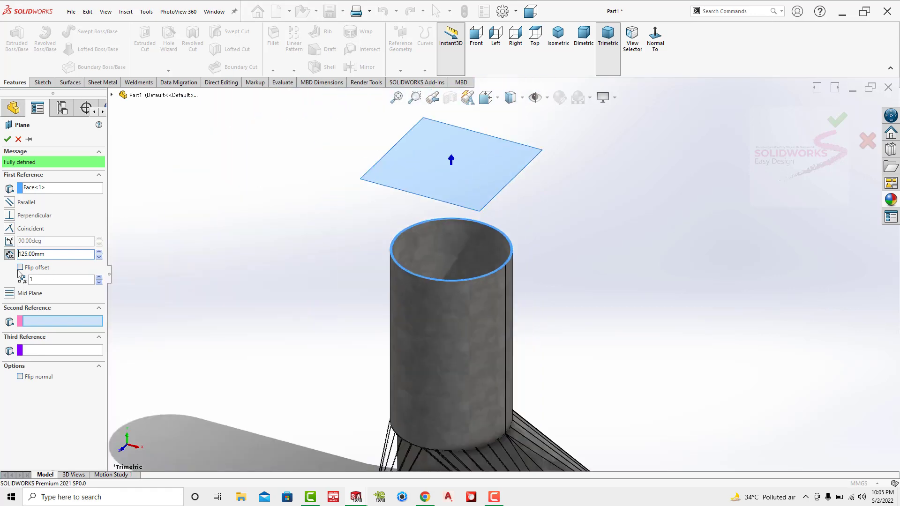
click(20, 267)
click(7, 139)
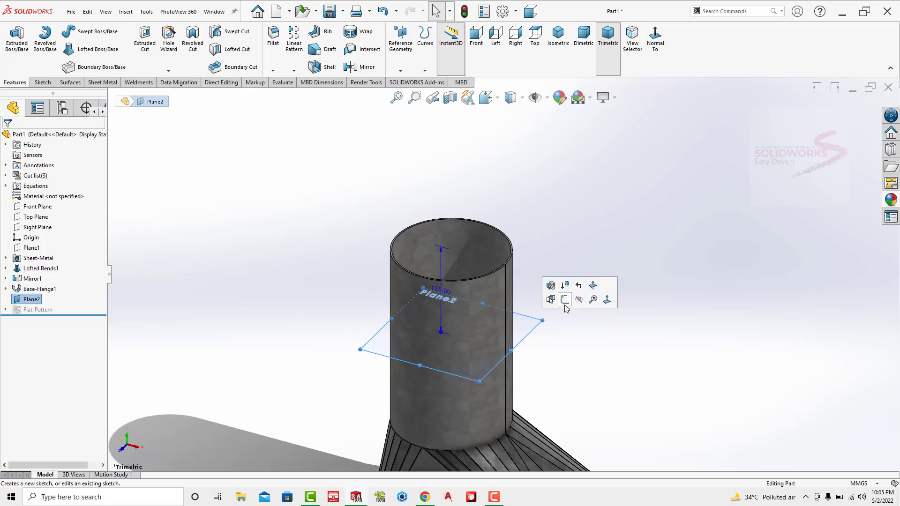
Sketch on Plane2 viewed Normal To, drawing a center rectangle from the tube's centre.
click(565, 299)
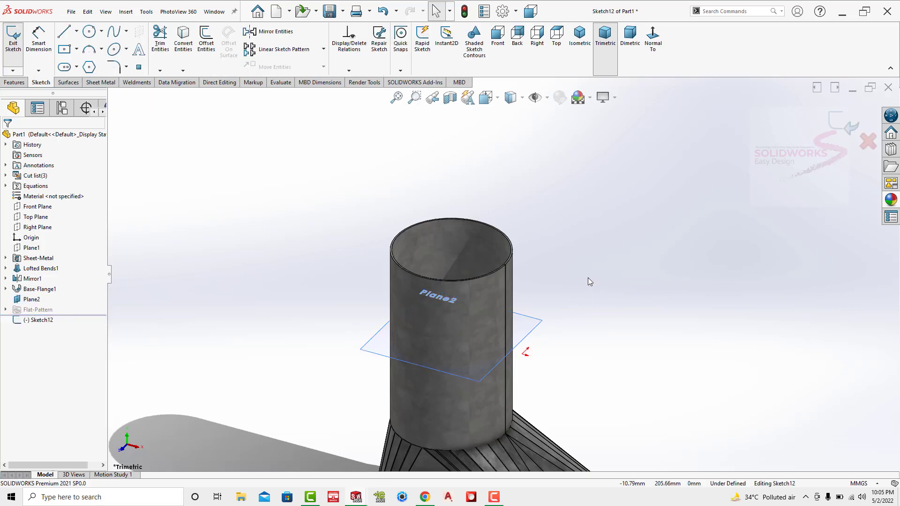
scroll(587, 277, up, 2)
scroll(518, 383, down, 4)
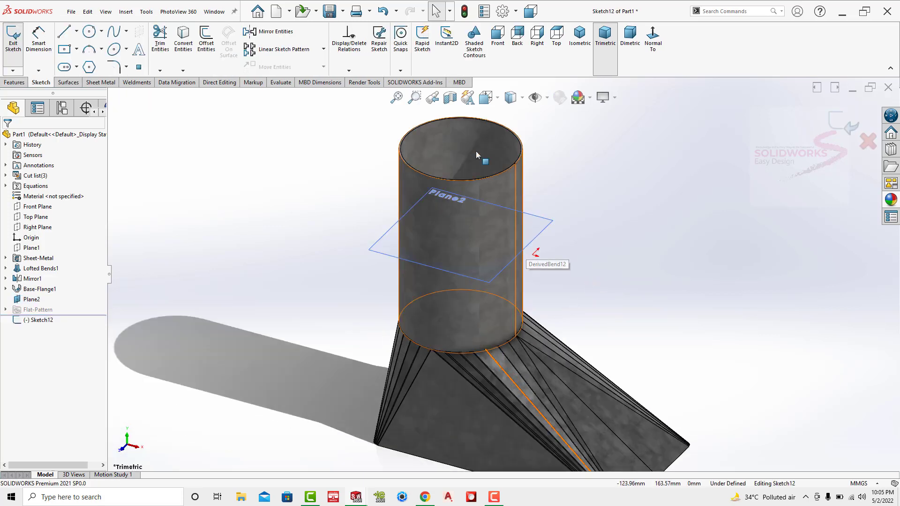
key(ctrl+8)
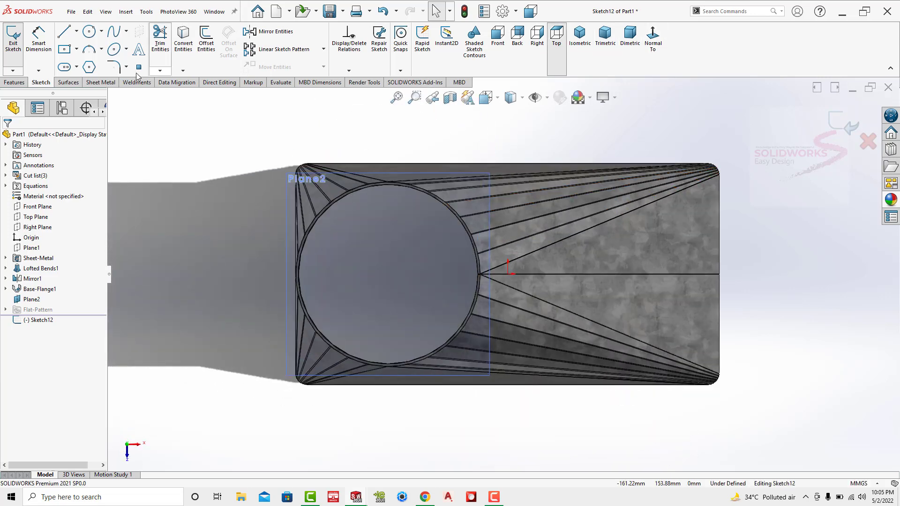
click(77, 50)
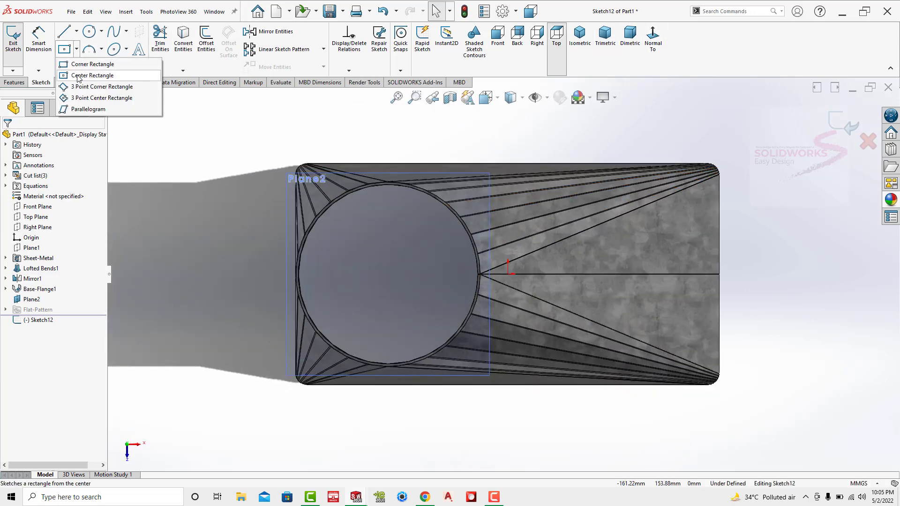
click(78, 76)
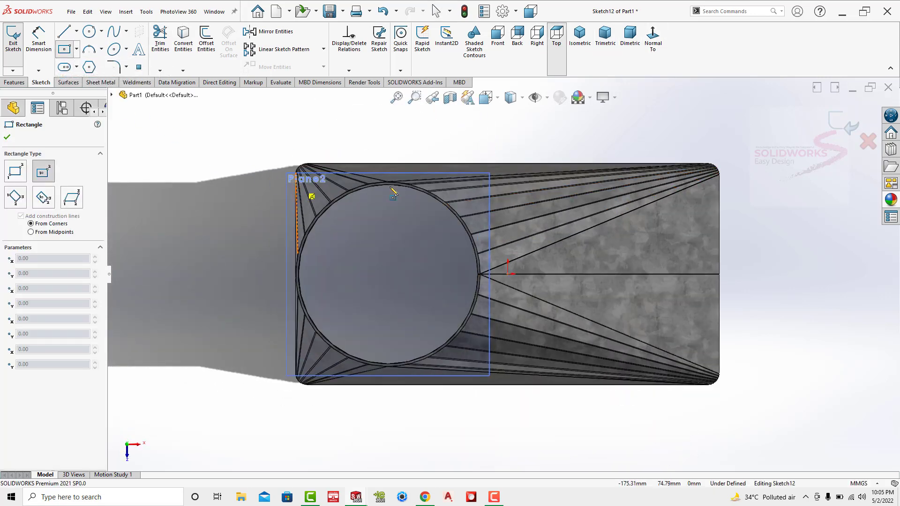
click(388, 275)
click(235, 154)
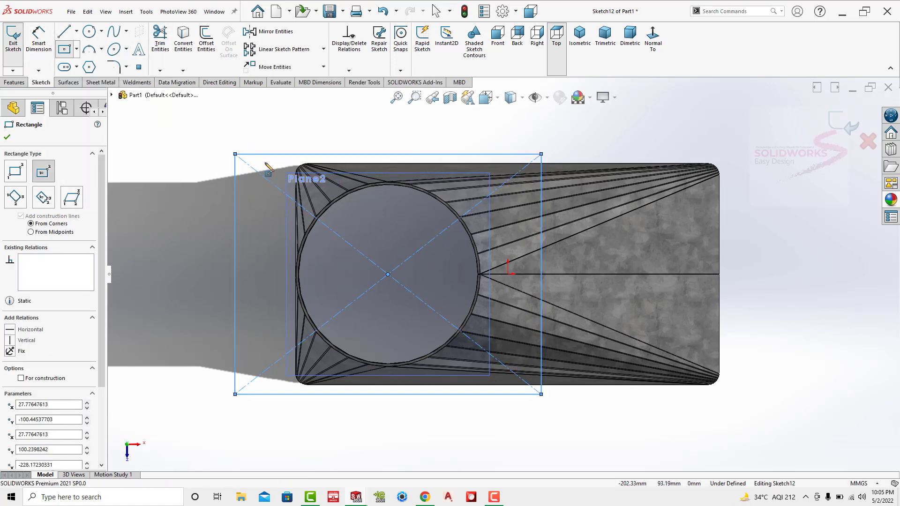
key(Escape)
Make two adjacent sides equal so the rectangle becomes a square.
click(251, 167)
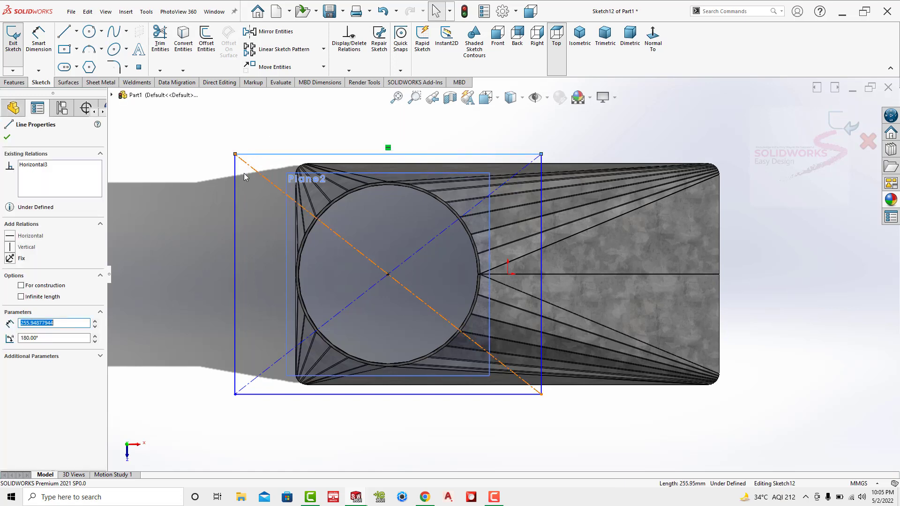
ctrl+click(235, 196)
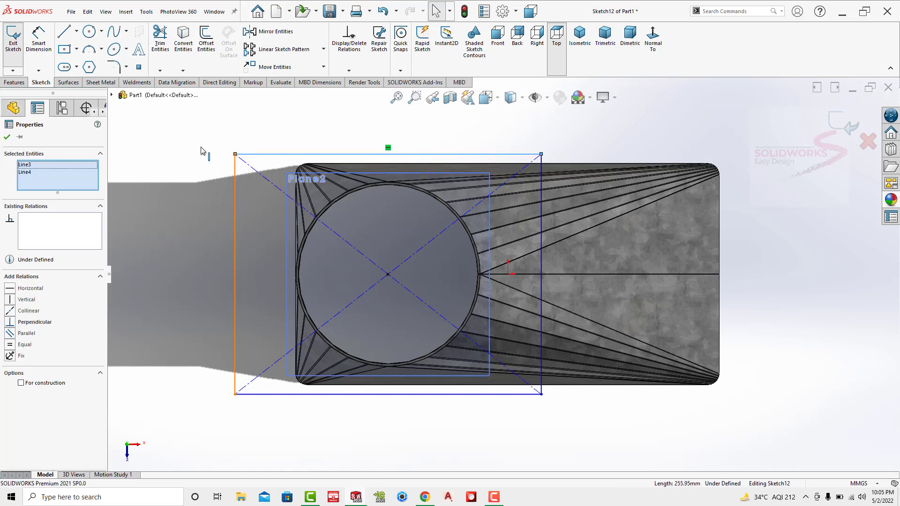
click(10, 344)
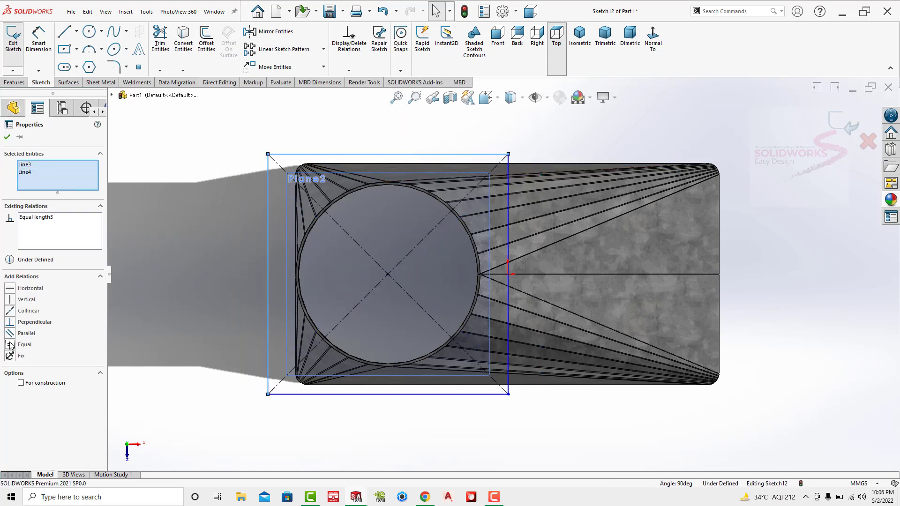
click(8, 136)
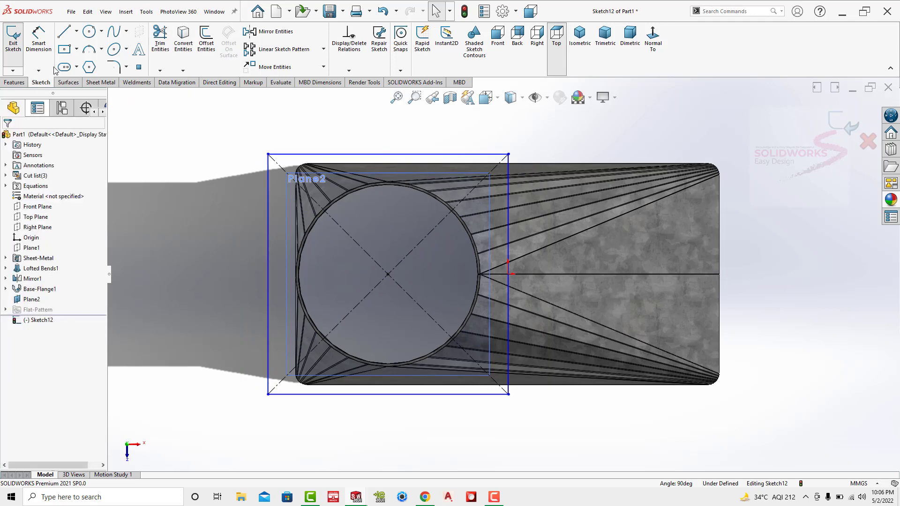
Dimension the square's width to 220 mm.
click(314, 155)
click(343, 143)
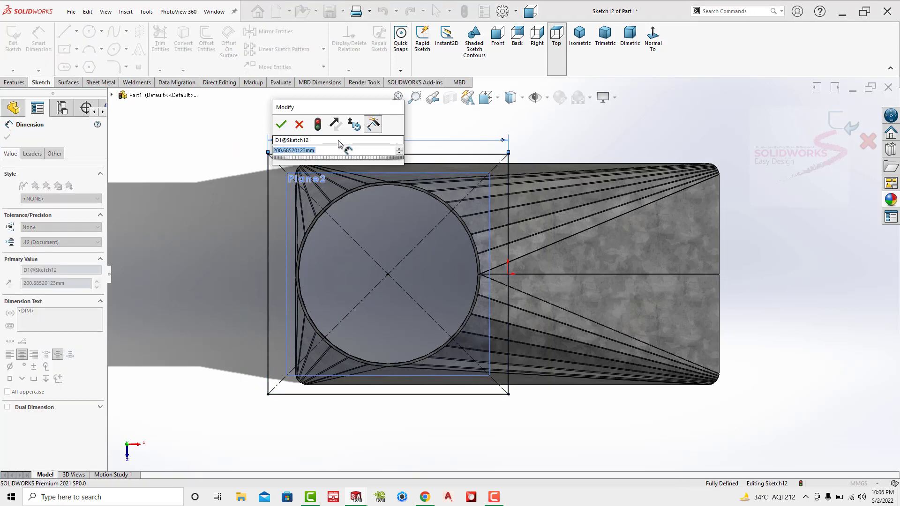
text(230)
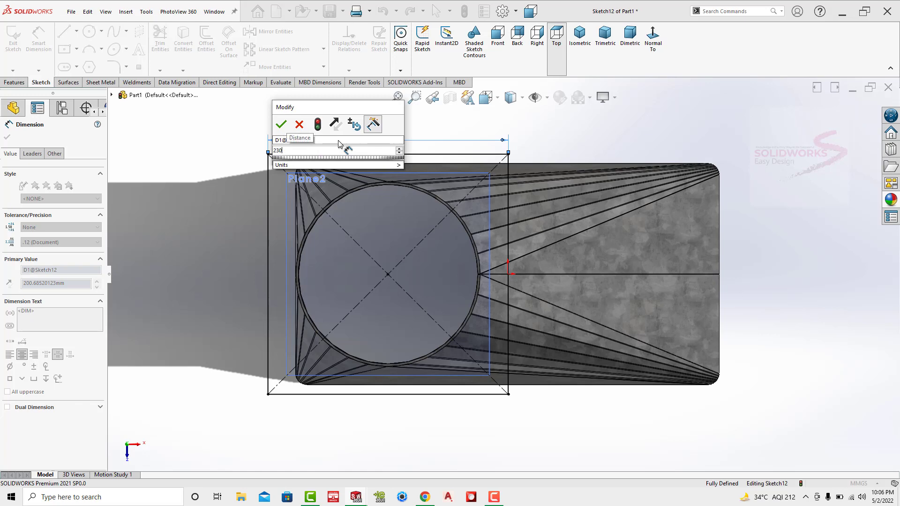
key(Return)
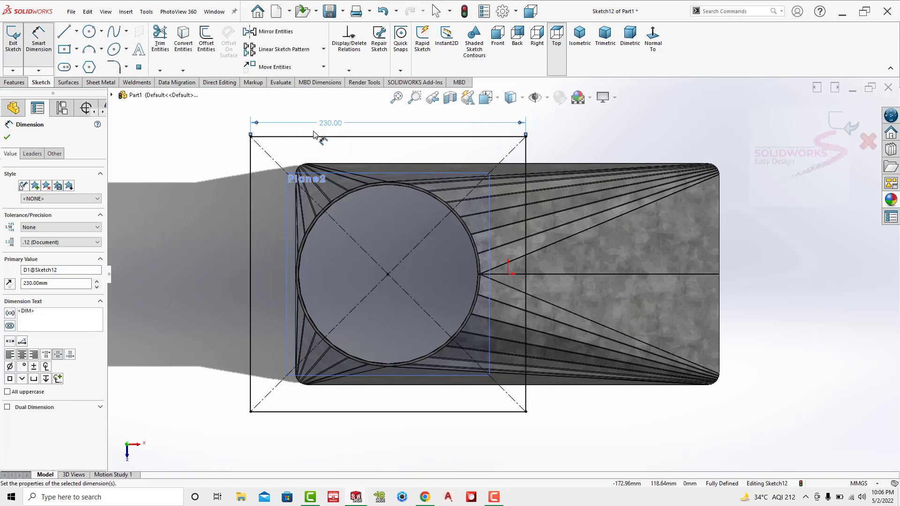
double_click(339, 123)
text(220)
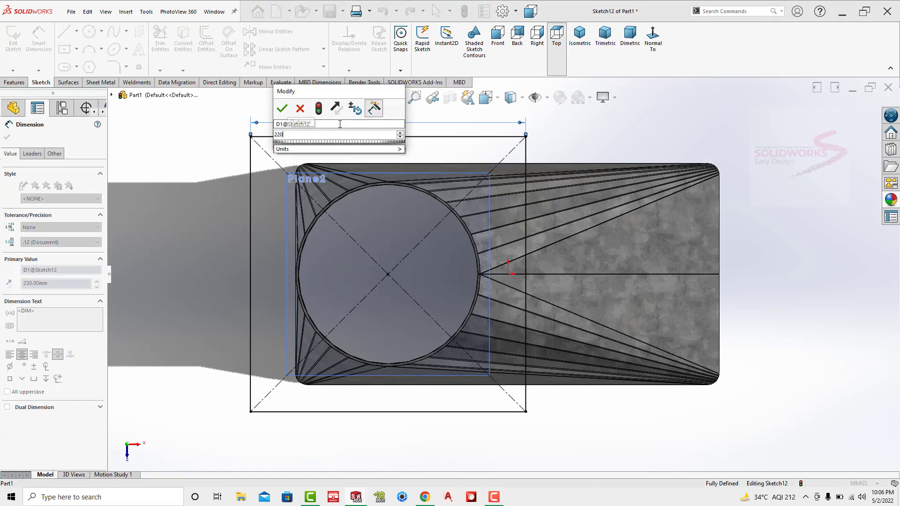
key(Return)
click(189, 143)
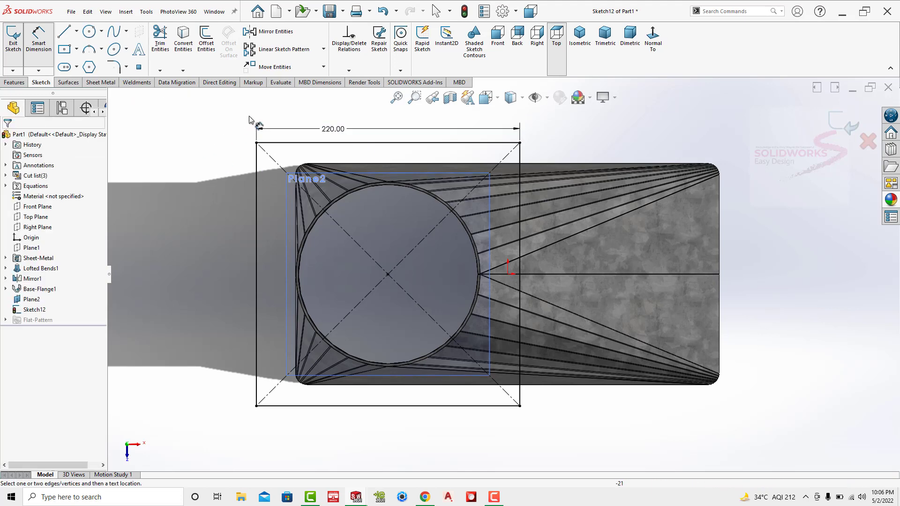
Offset the square outline 25 mm inward to create an inner square.
click(207, 46)
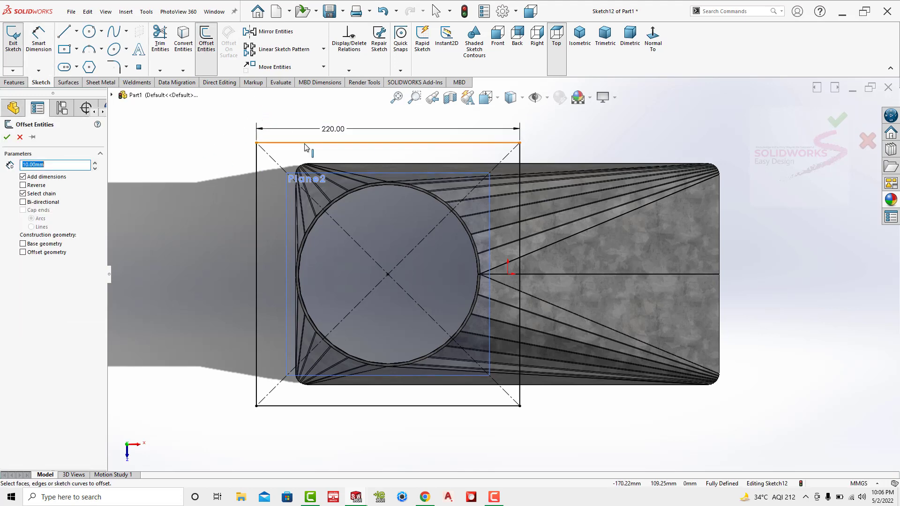
click(305, 144)
text(2)
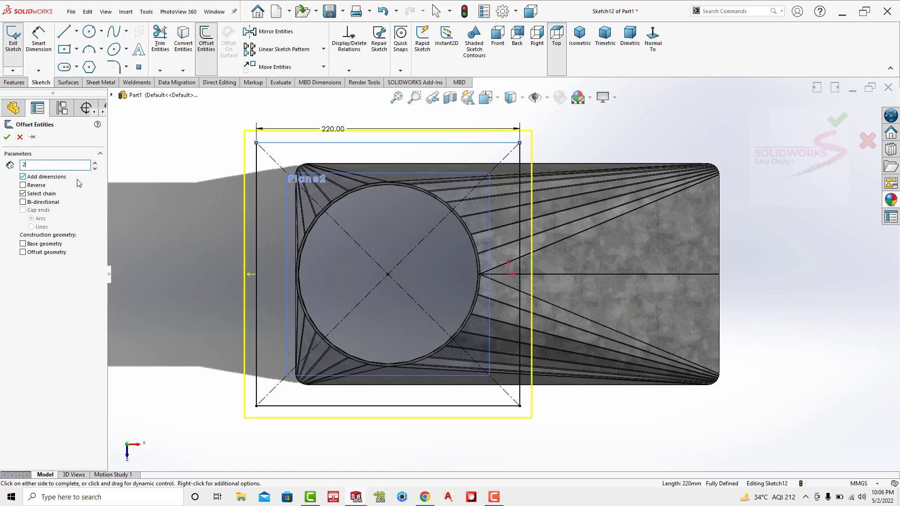
text(5)
key(Return)
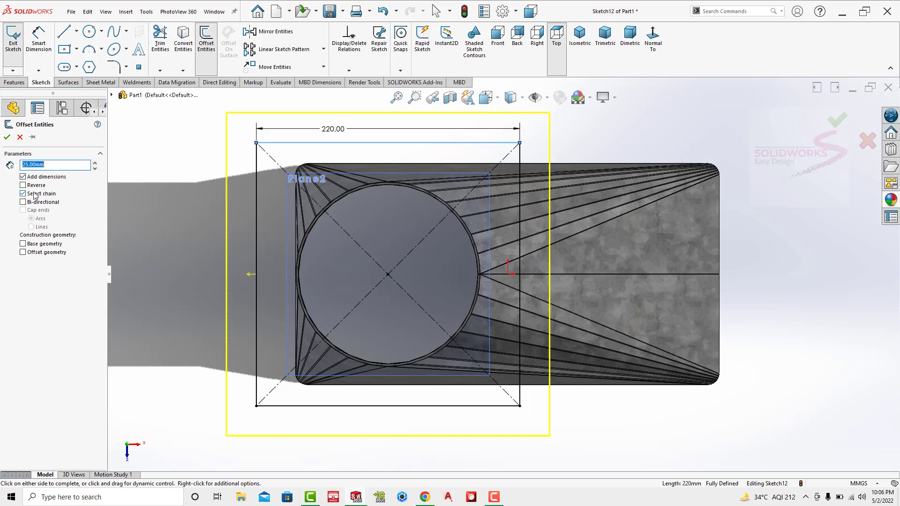
click(23, 187)
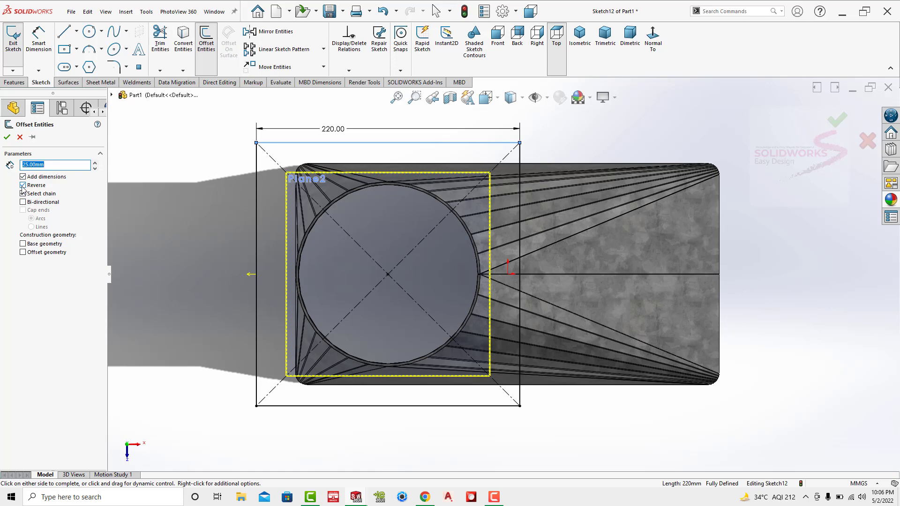
click(154, 138)
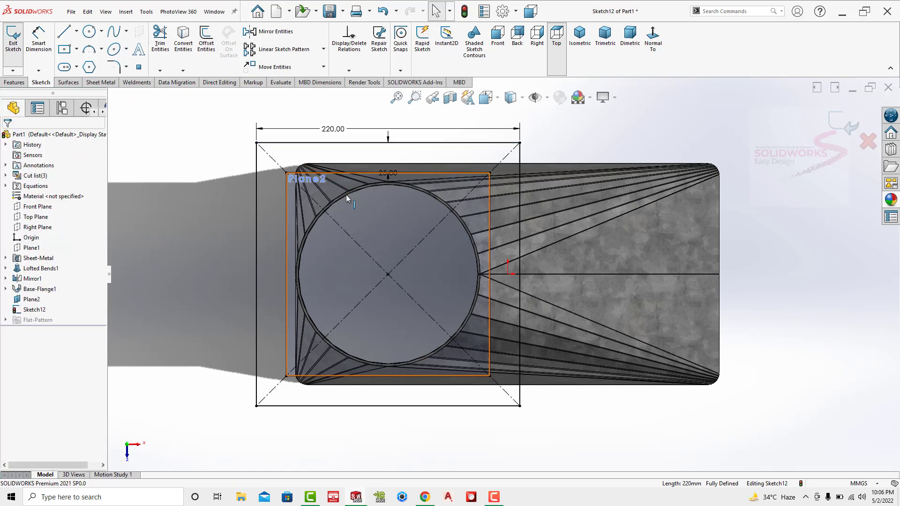
Convert the four inner square lines to construction geometry.
click(287, 236)
ctrl+click(298, 176)
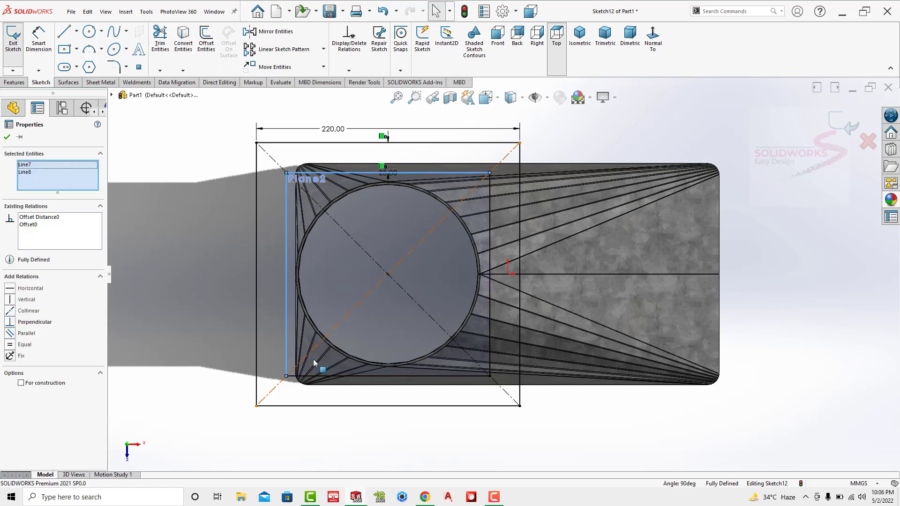
ctrl+click(311, 377)
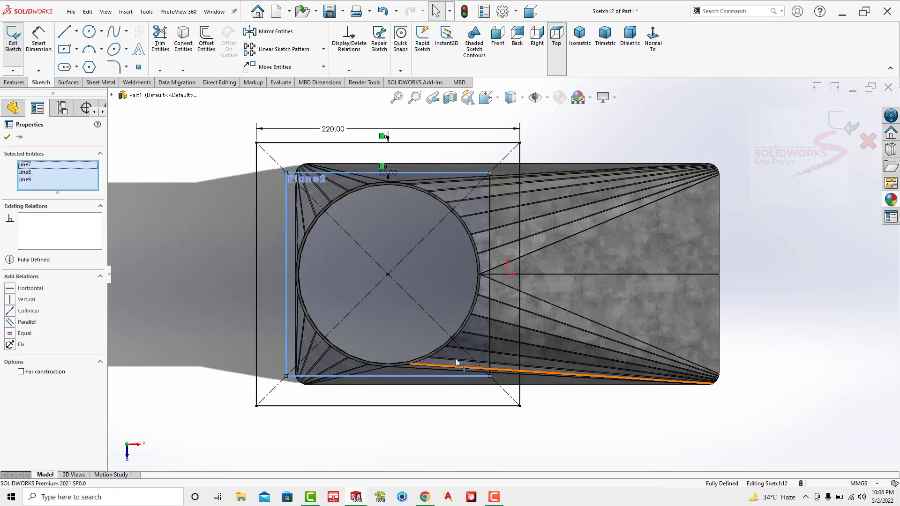
ctrl+click(490, 311)
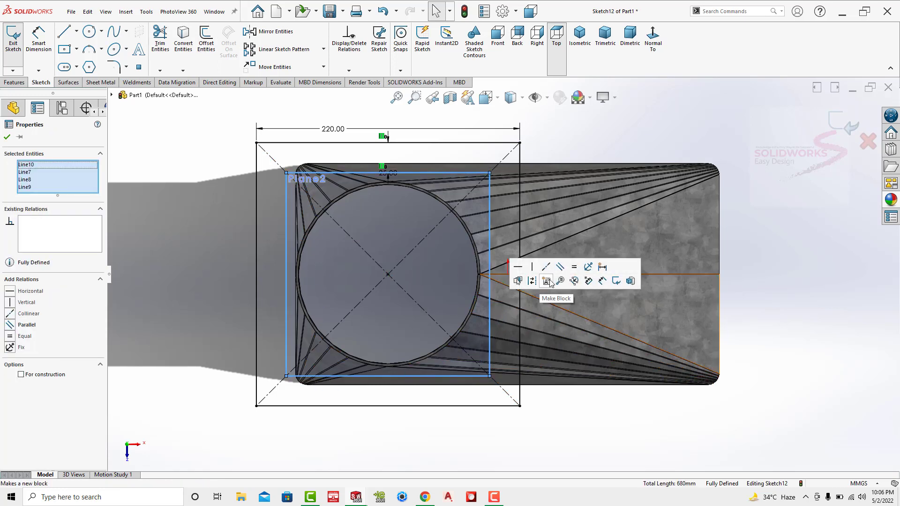
click(551, 281)
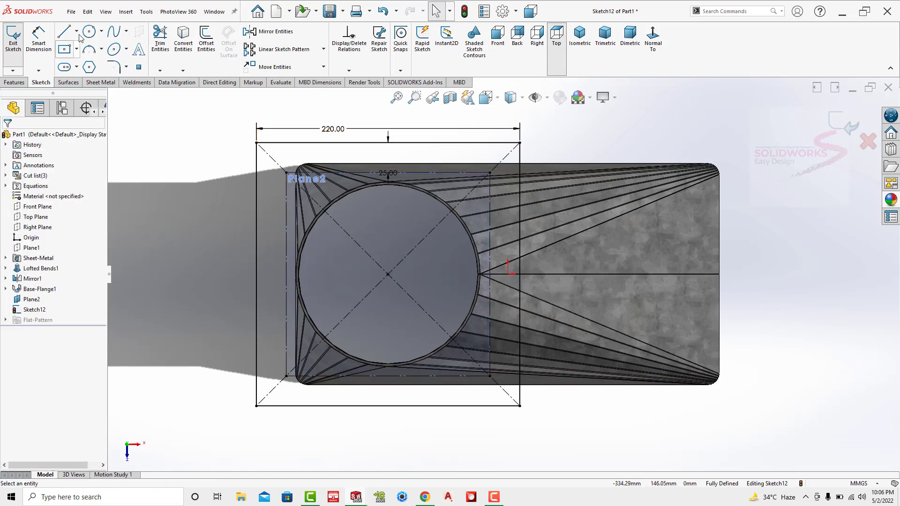
Draw circles at the four corners of the inner construction square.
click(94, 32)
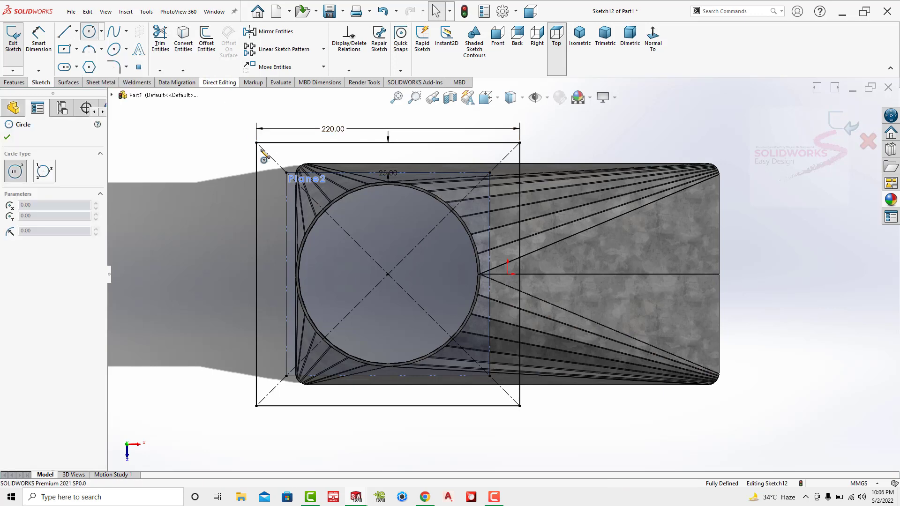
click(286, 173)
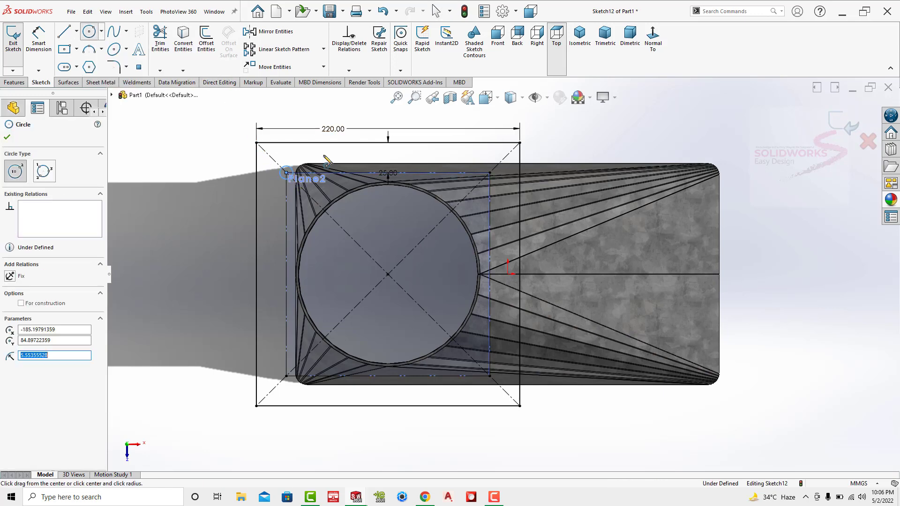
click(490, 173)
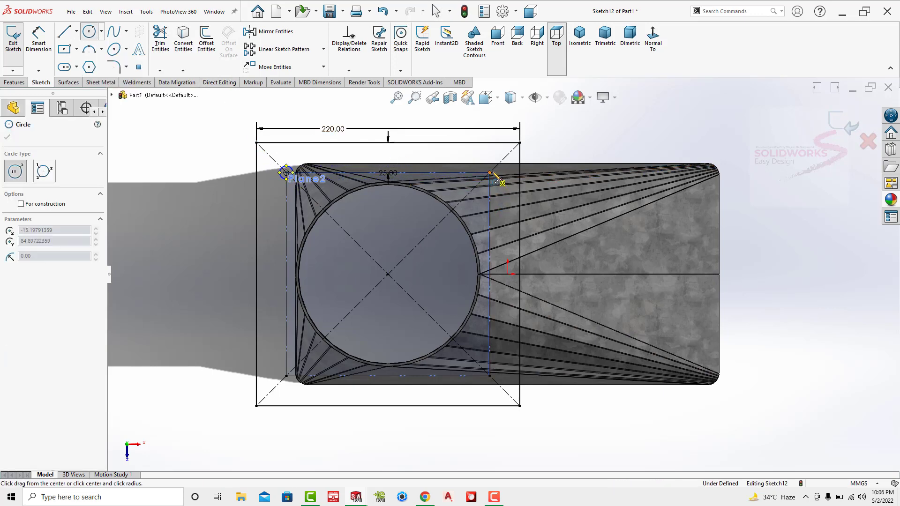
click(499, 173)
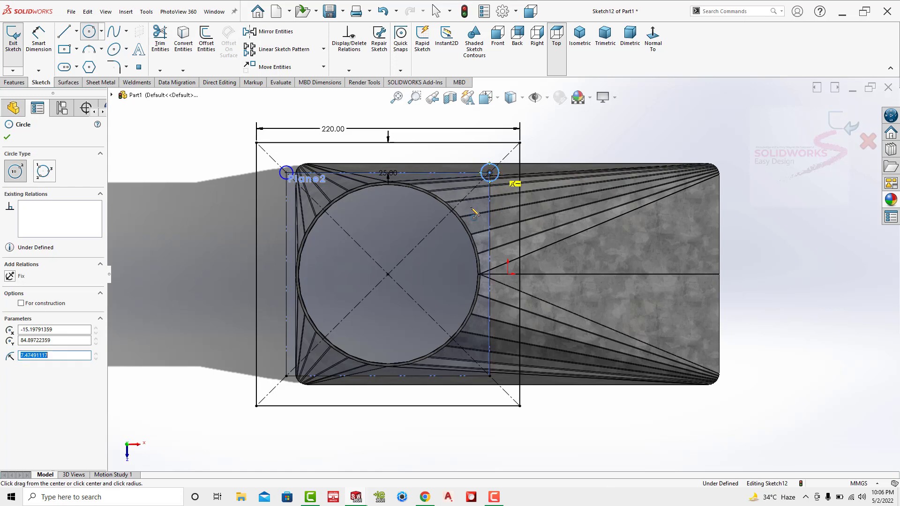
click(285, 376)
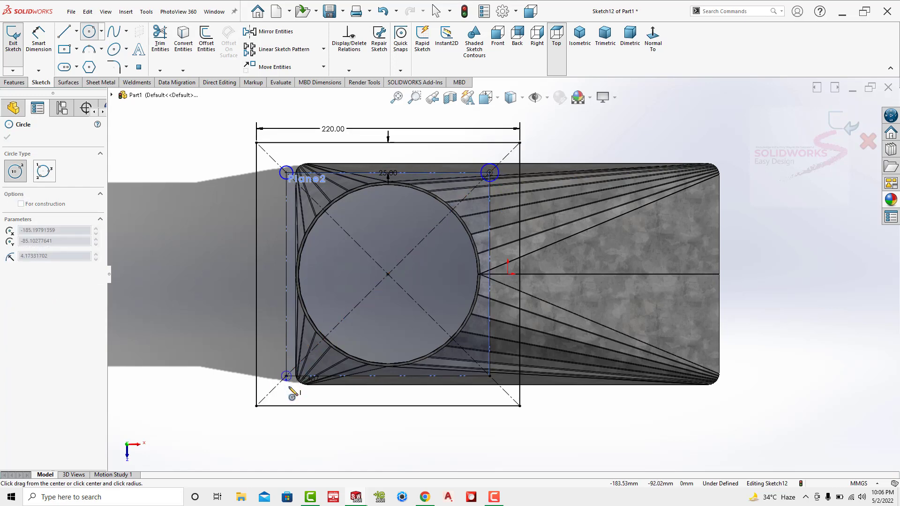
click(490, 376)
click(498, 385)
key(Escape)
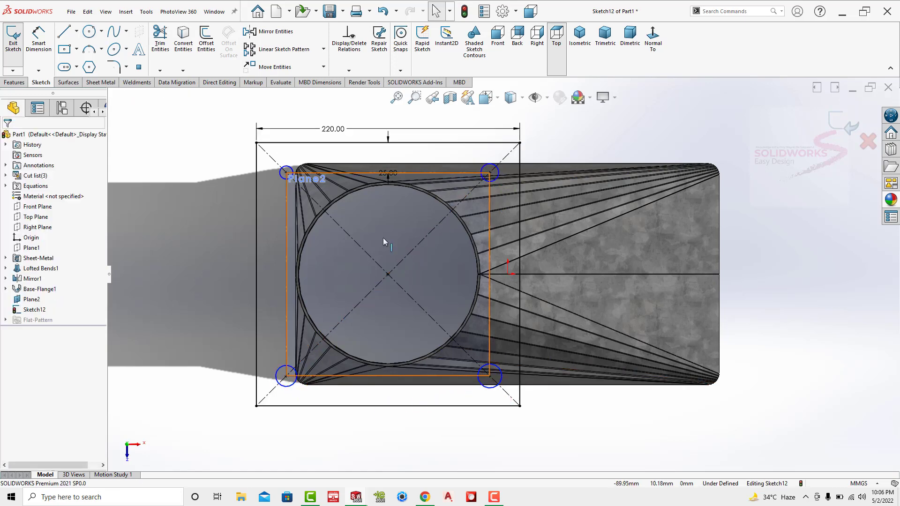
Make the four corner circles equal and dimension their diameter to 10 mm.
click(485, 173)
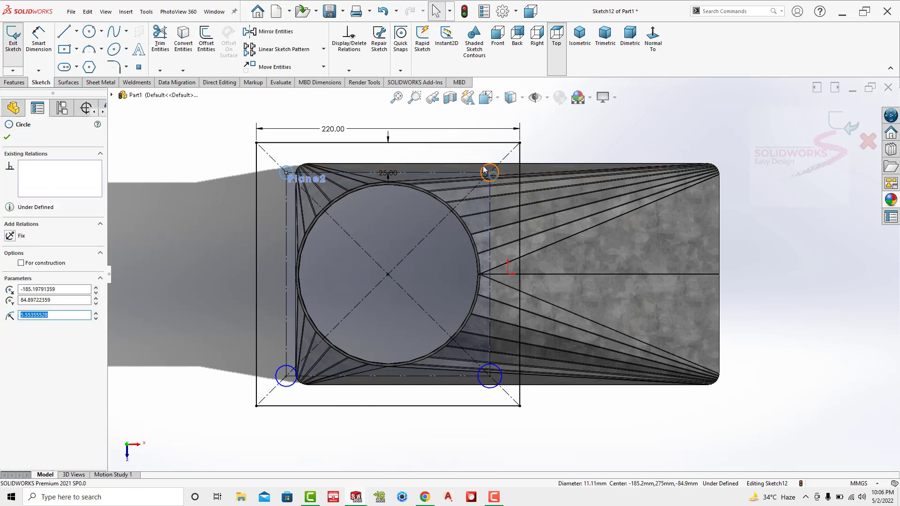
ctrl+click(498, 384)
ctrl+click(492, 389)
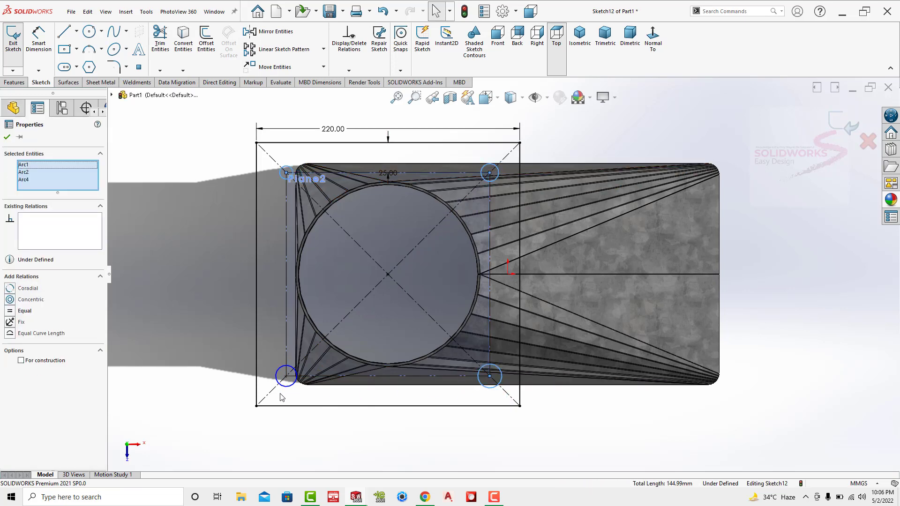
ctrl+click(287, 392)
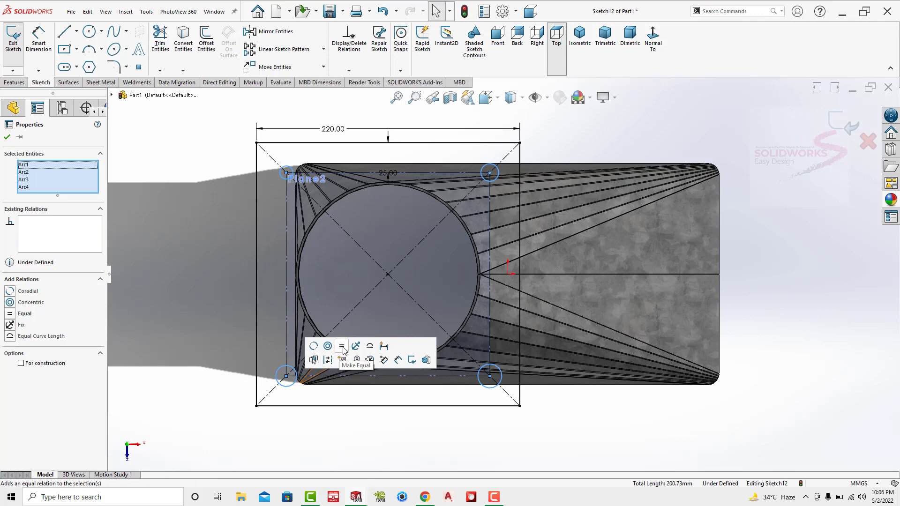
click(38, 37)
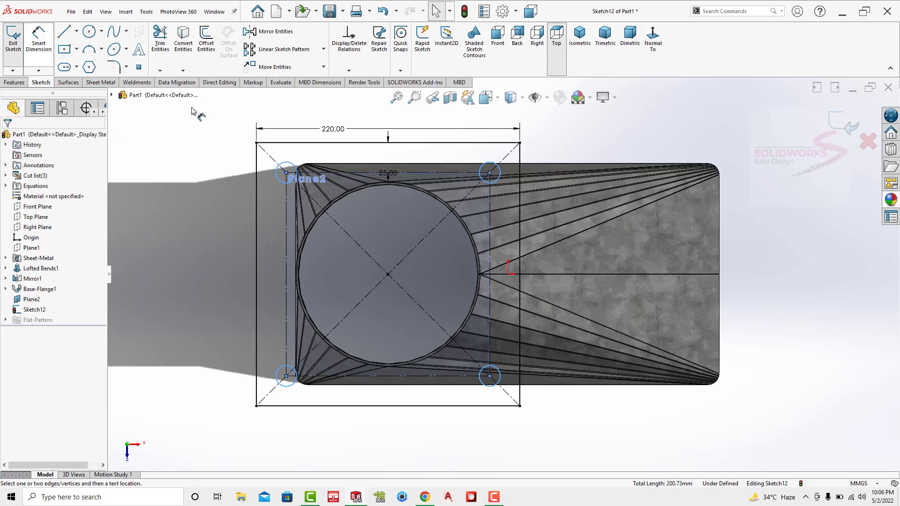
click(280, 165)
click(192, 155)
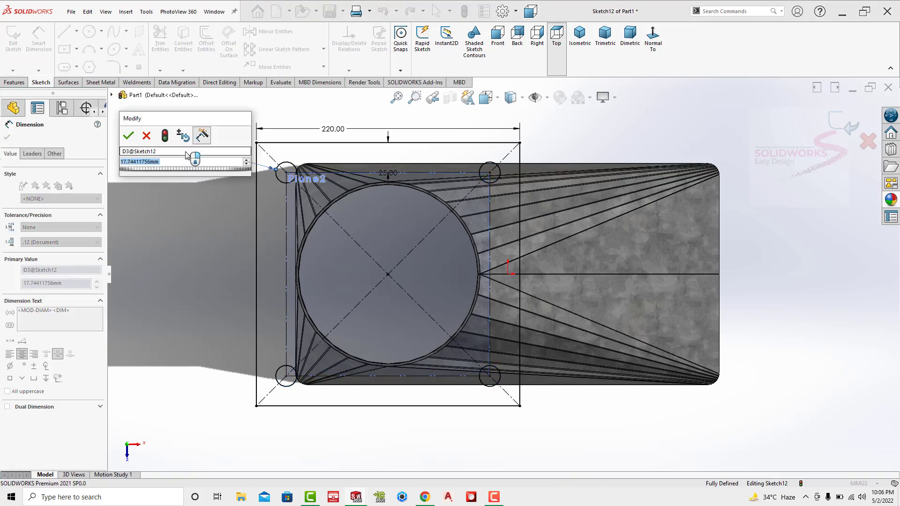
text(10)
key(Return)
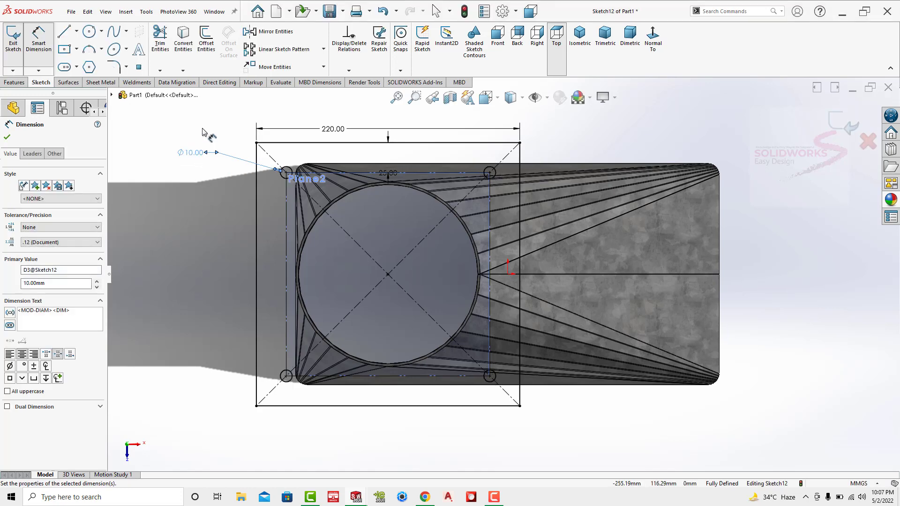
key(Escape)
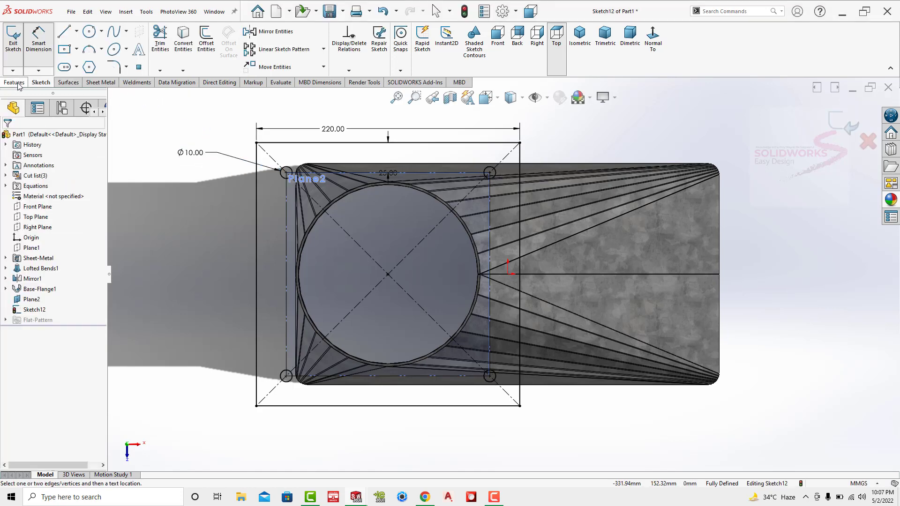
Turn the bolt-hole sketch into a Base Flange with thickness overridden to 4 mm.
click(110, 88)
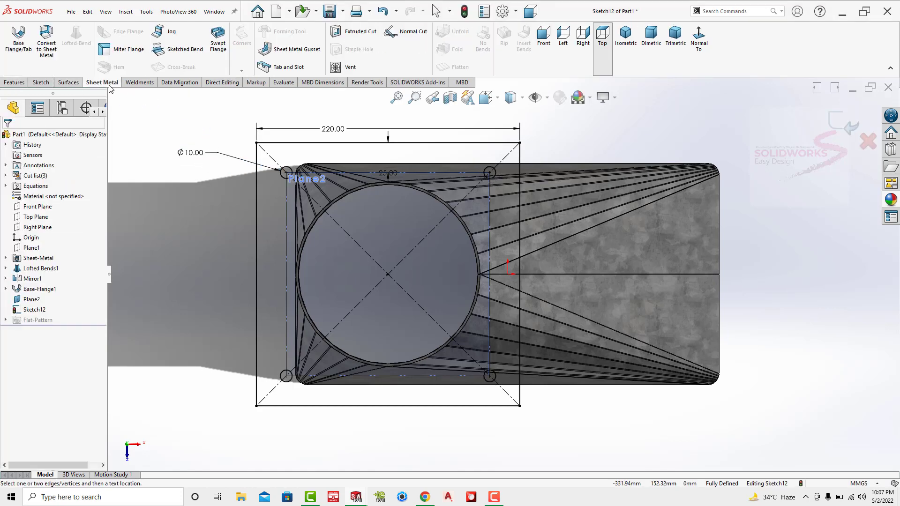
click(18, 38)
click(651, 35)
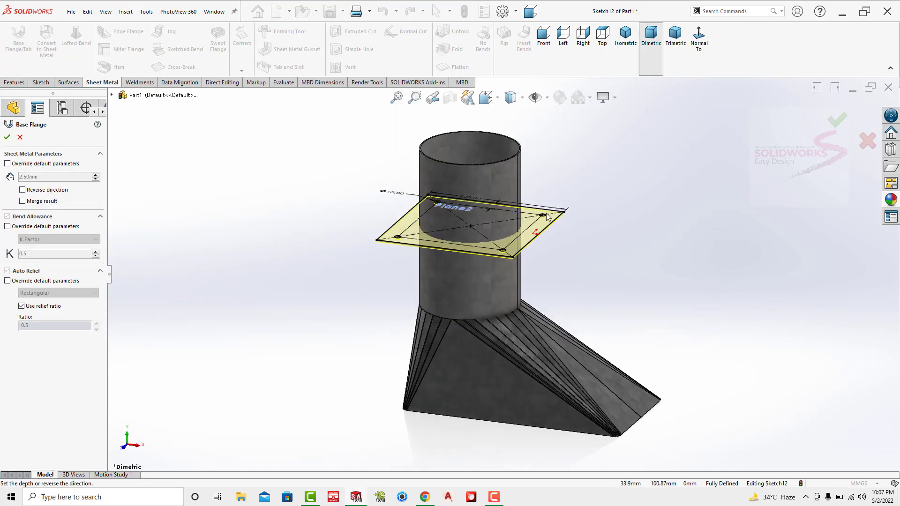
scroll(482, 213, down, 3)
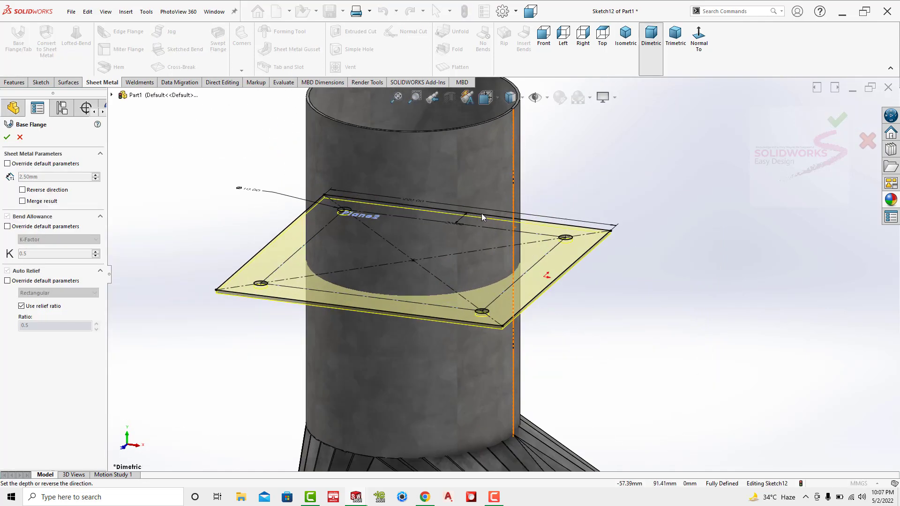
click(14, 163)
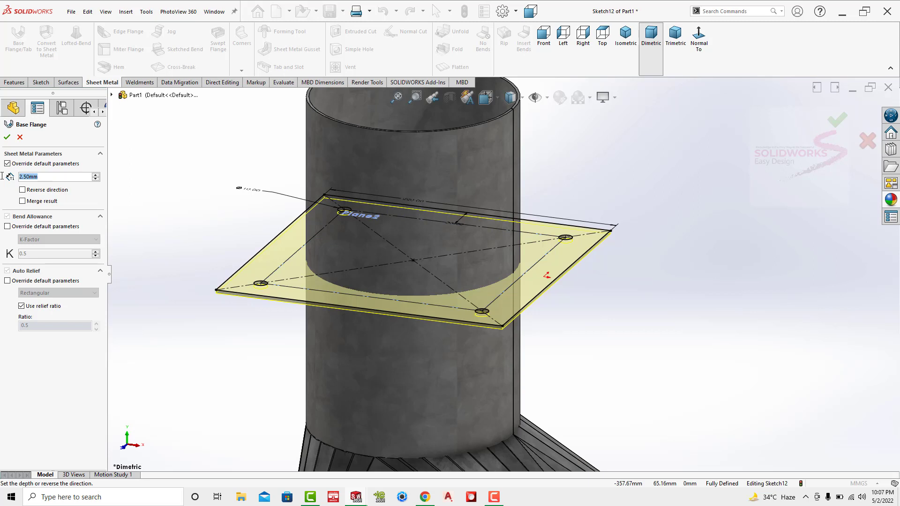
text(4)
key(Return)
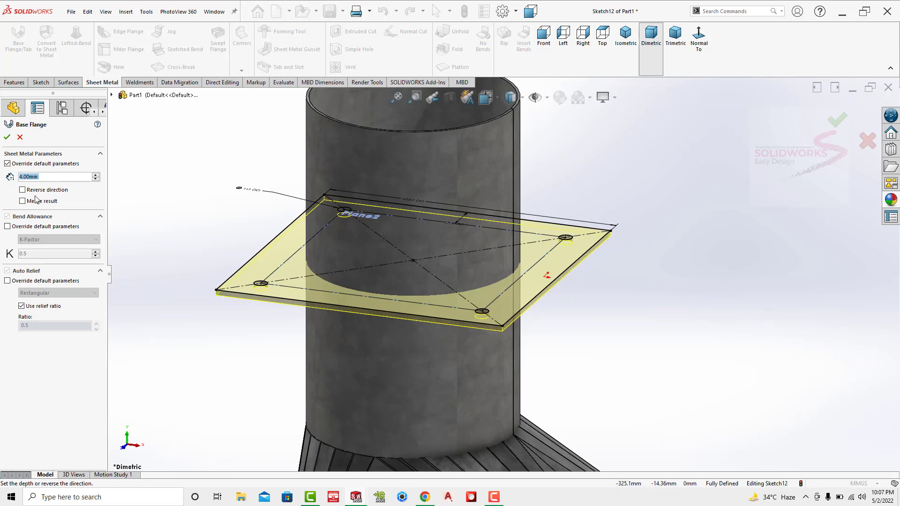
click(8, 140)
Hide Plane2 and return the part to the Dimetric view.
scroll(619, 214, up, 5)
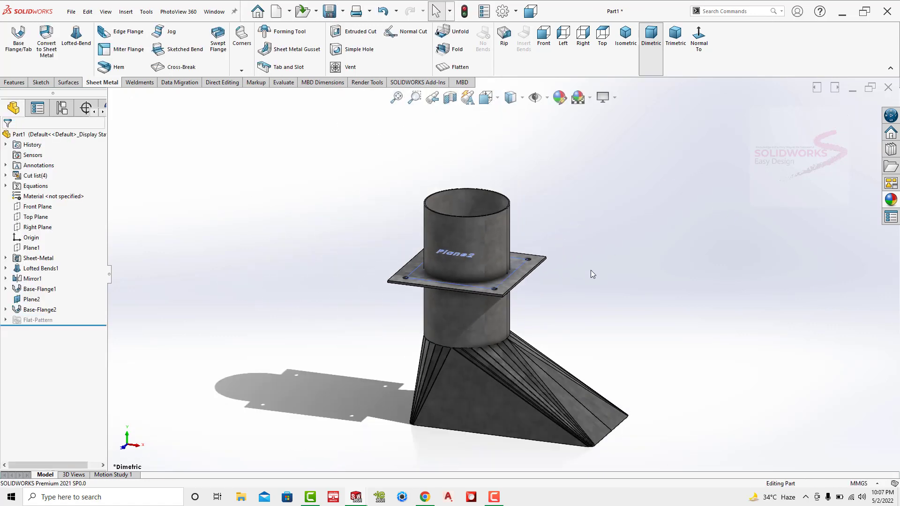
scroll(527, 261, down, 3)
scroll(522, 263, down, 2)
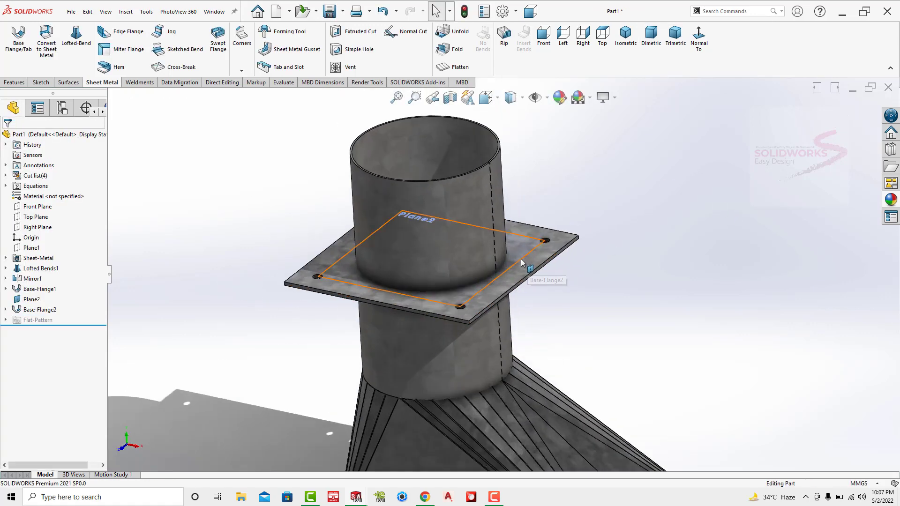
click(521, 263)
click(579, 238)
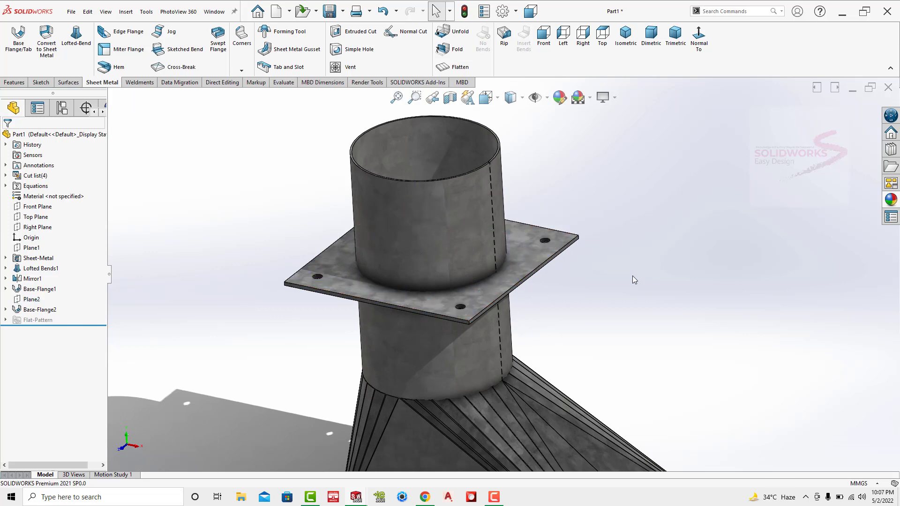
click(650, 57)
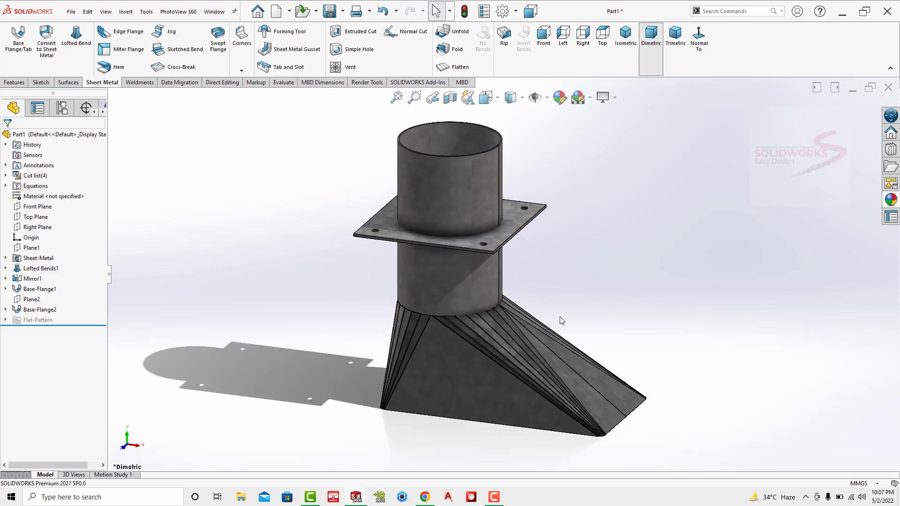
Save the part on the Desktop with the file name 'Paddy Hoppers'.
key(ctrl+s)
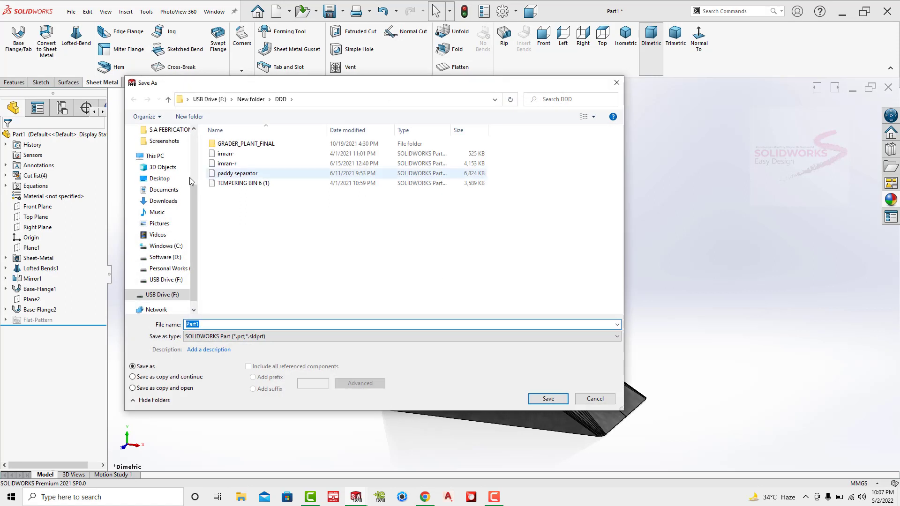
click(160, 179)
double_click(192, 324)
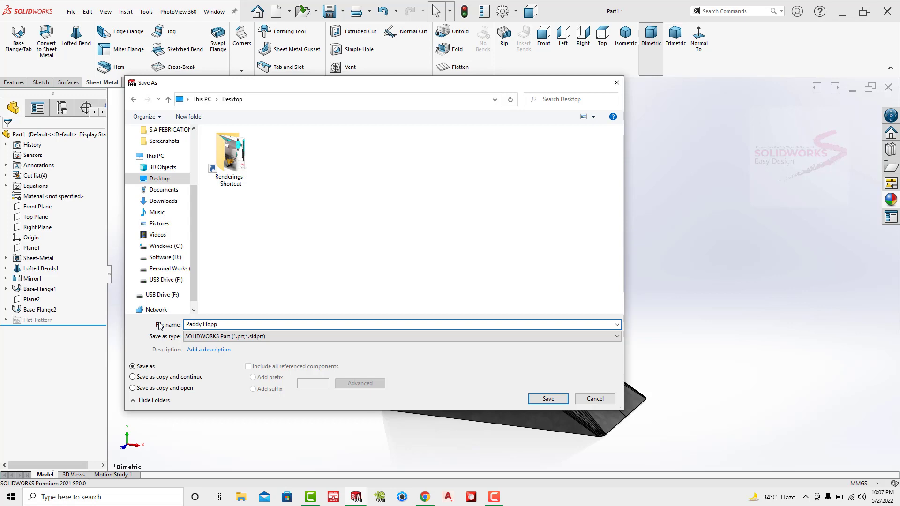
key(Return)
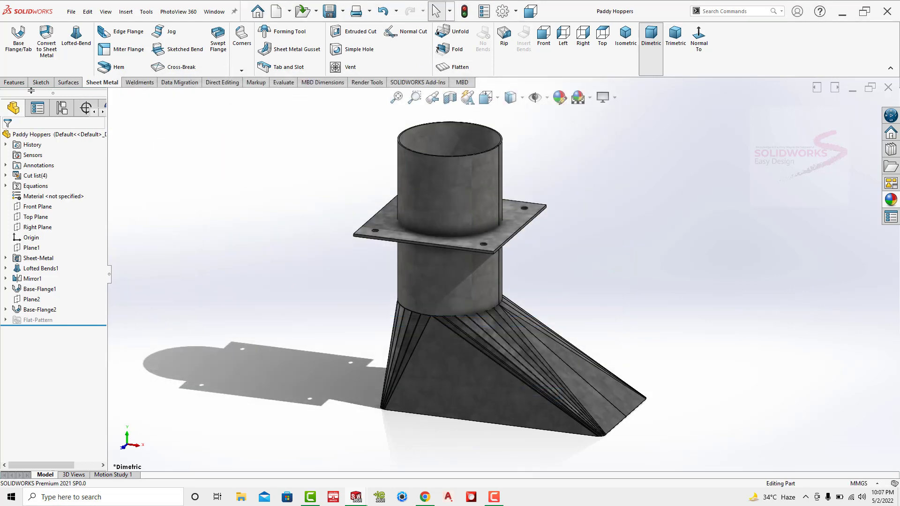
Start a Mirror feature using the flange plate's side face as the mirror plane.
click(15, 82)
click(358, 67)
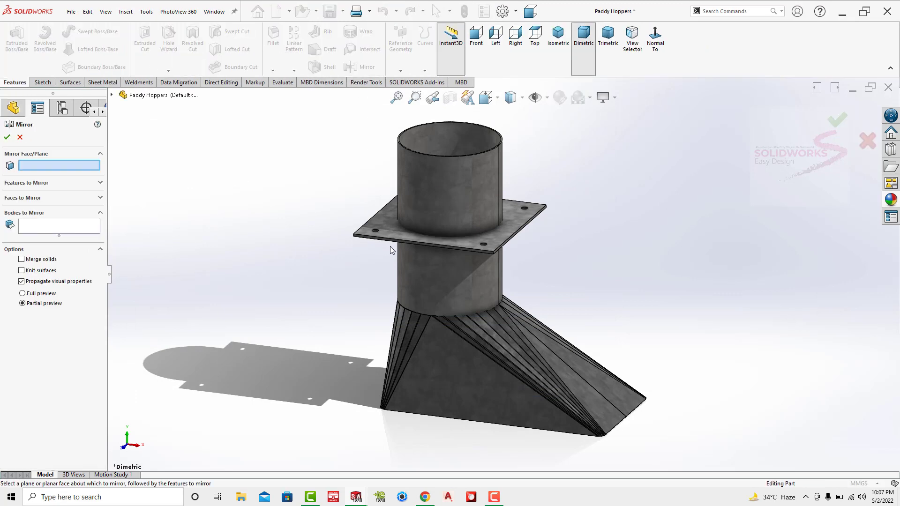
scroll(409, 251, down, 5)
click(404, 245)
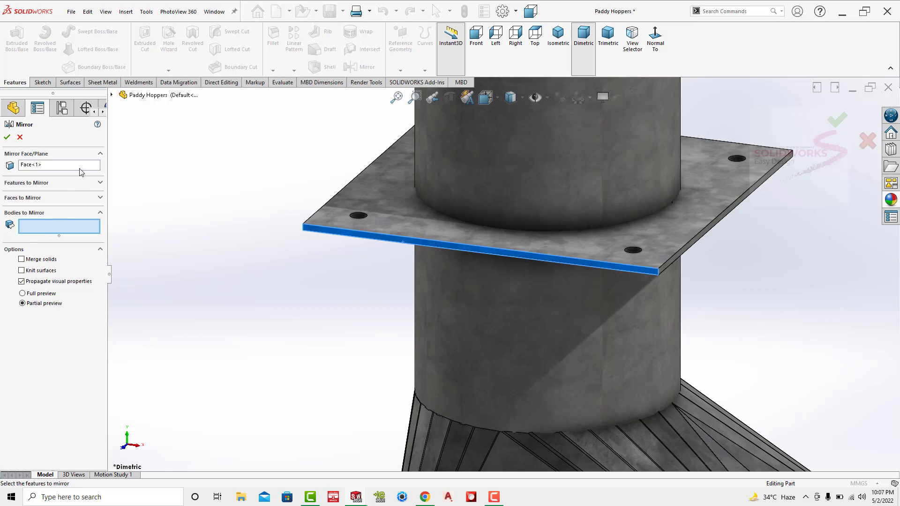
Mirror the tube, flange plate, lower body and lofted tapered body to create the second hopper.
scroll(440, 207, up, 2)
scroll(440, 206, up, 3)
click(539, 190)
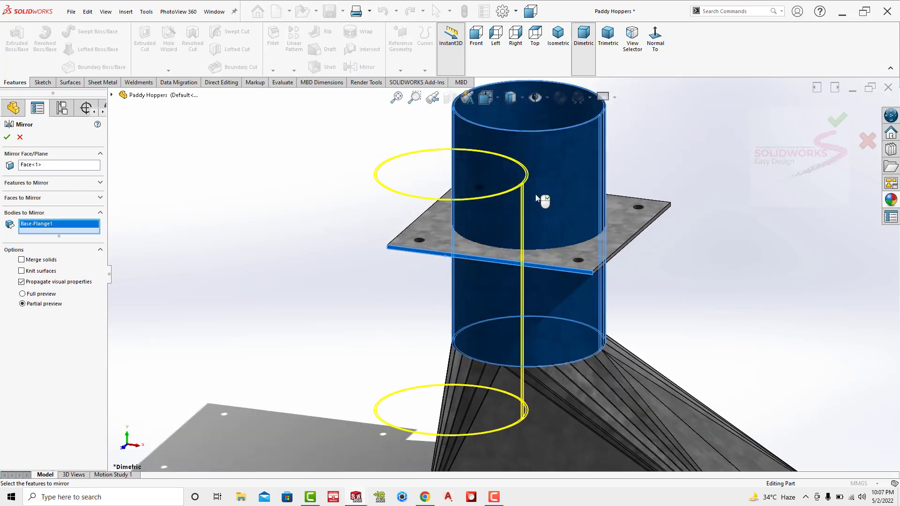
click(428, 245)
click(656, 399)
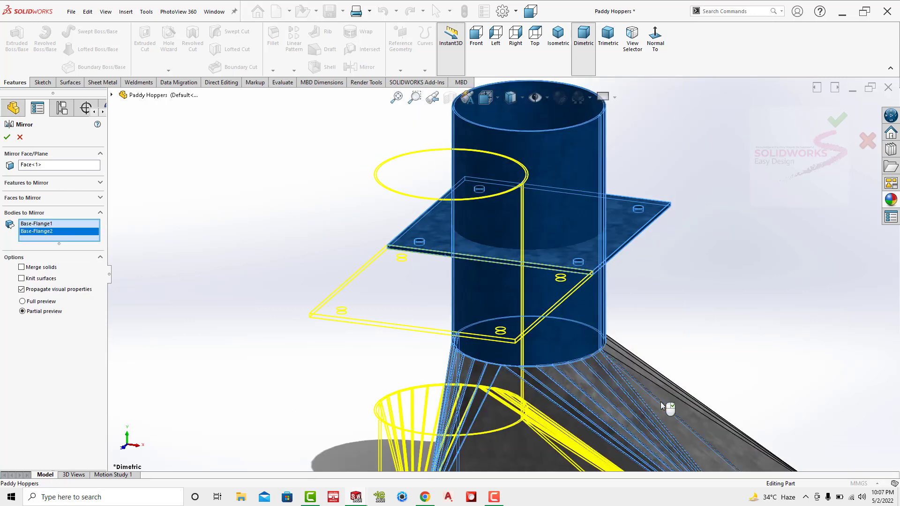
click(677, 402)
scroll(682, 375, up, 2)
scroll(679, 323, up, 2)
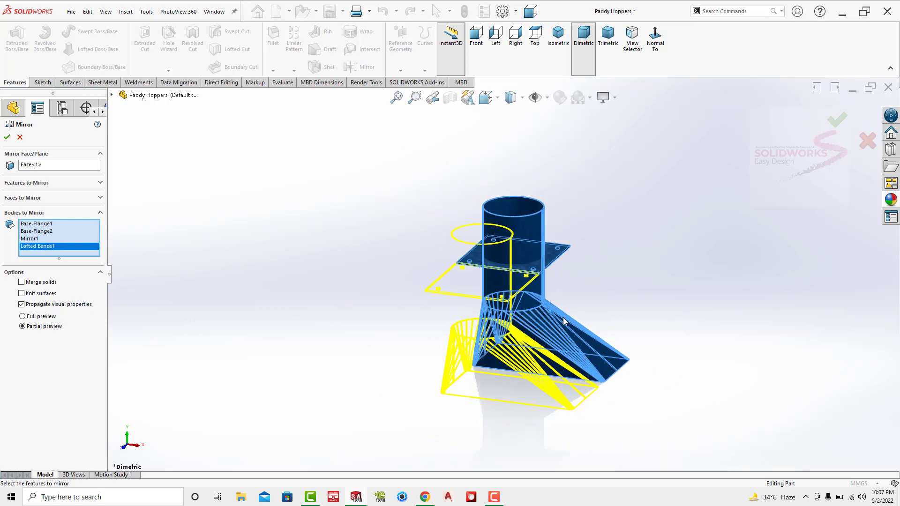
mouse_move(679, 323)
middle_down()
mouse_move(413, 253)
mouse_move(401, 281)
middle_up()
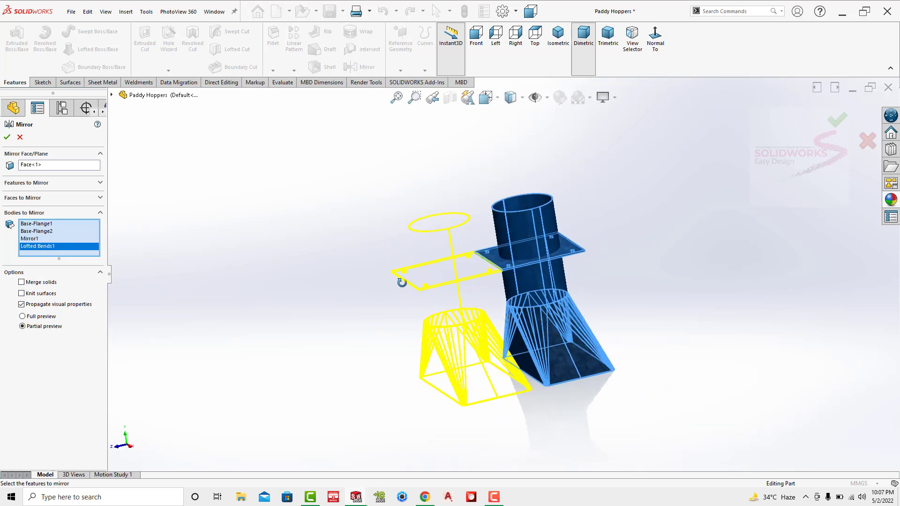
click(7, 137)
Start another Mirror using the second plate's outer edge face as the mirror plane.
middle_drag(335, 291, 365, 320)
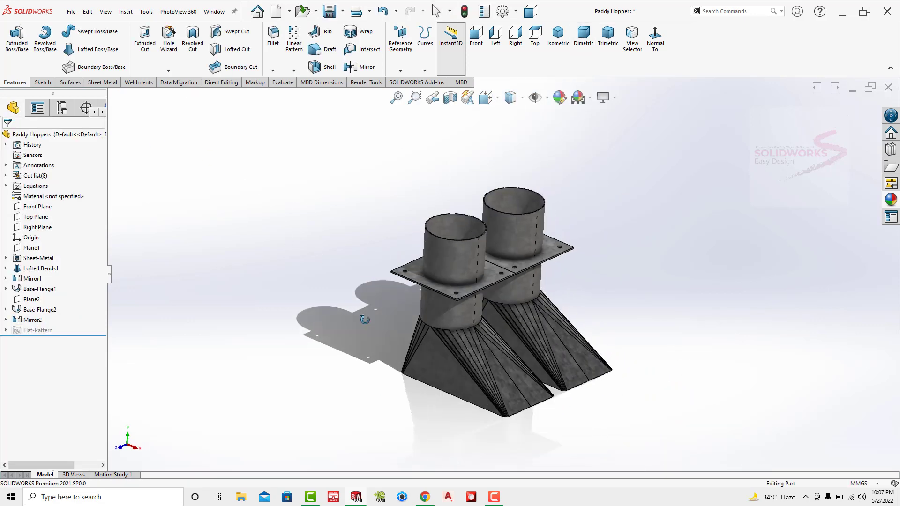
click(353, 68)
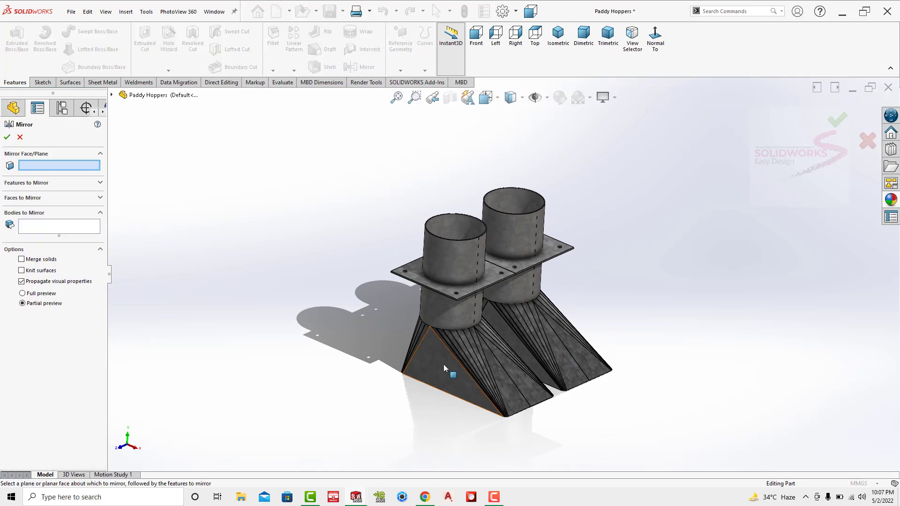
scroll(469, 221, down, 5)
scroll(462, 245, down, 2)
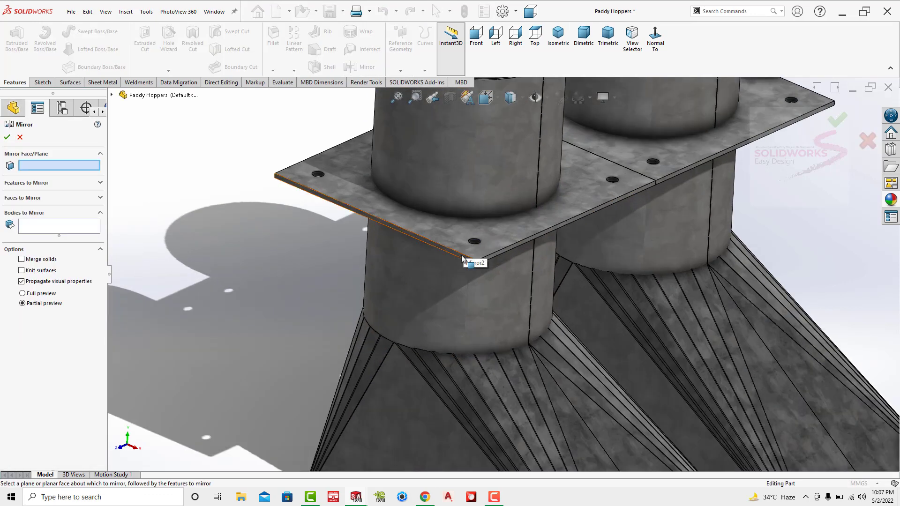
click(464, 258)
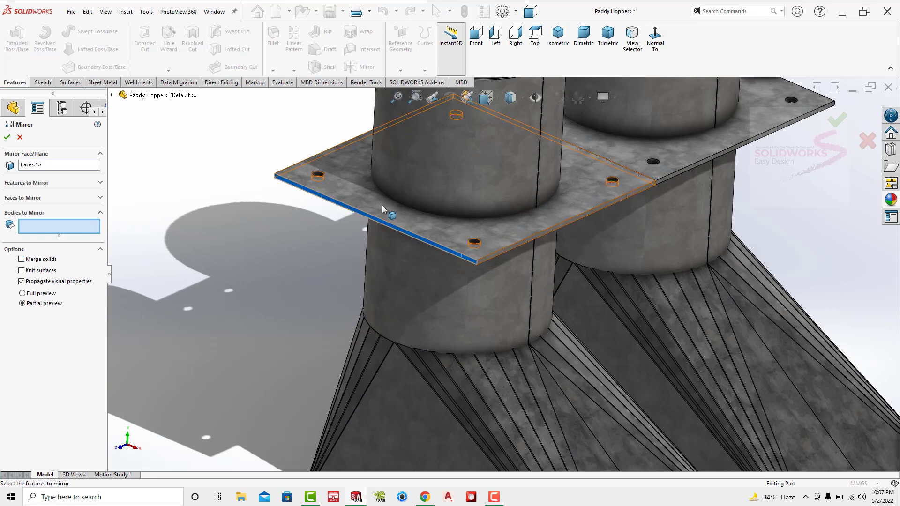
Mirror the second hopper's tube, tapered body, lower body and flange plate to form the third hopper.
click(434, 171)
click(459, 219)
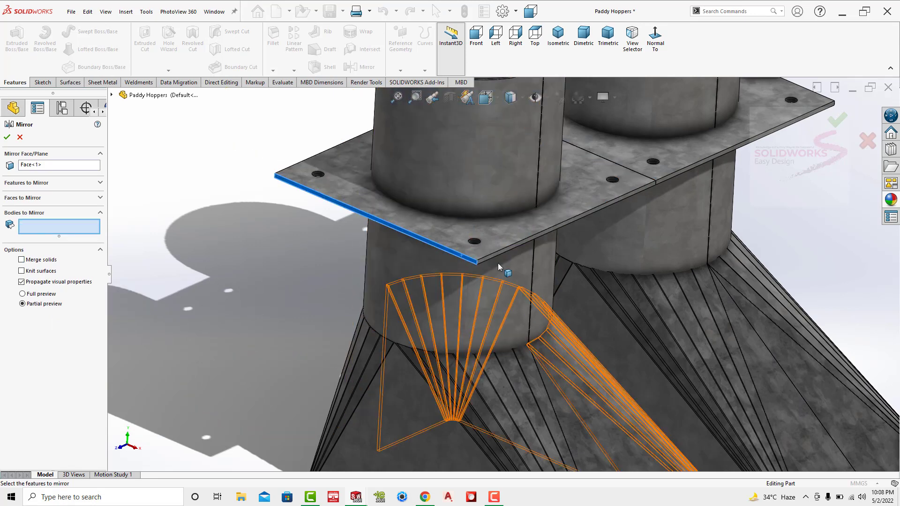
click(441, 192)
scroll(441, 192, up, 2)
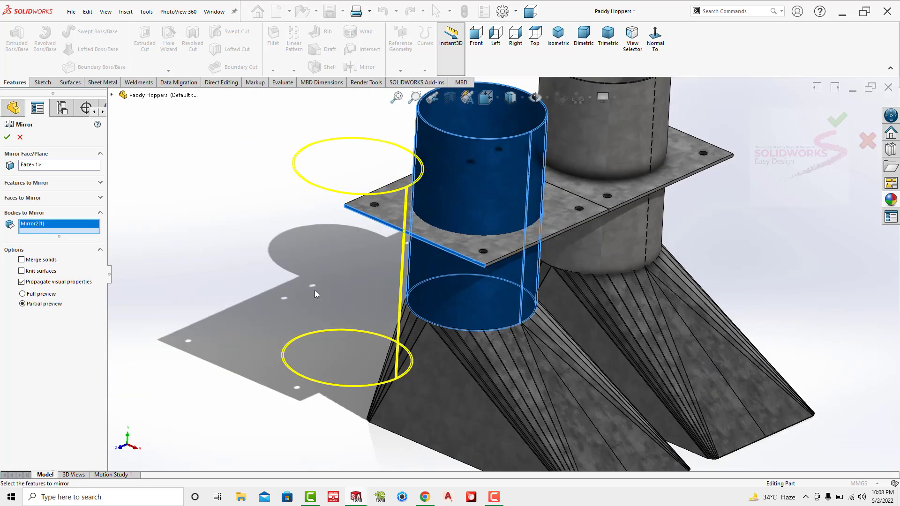
click(446, 390)
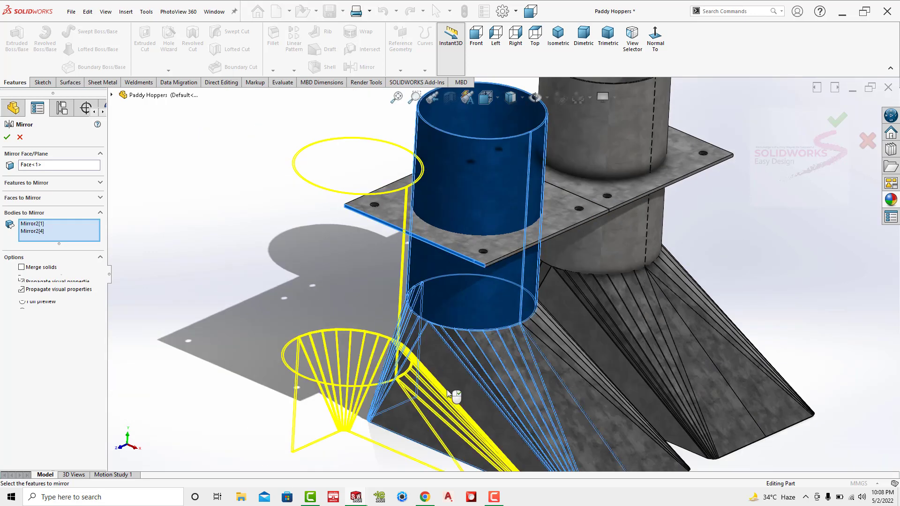
click(582, 386)
click(496, 253)
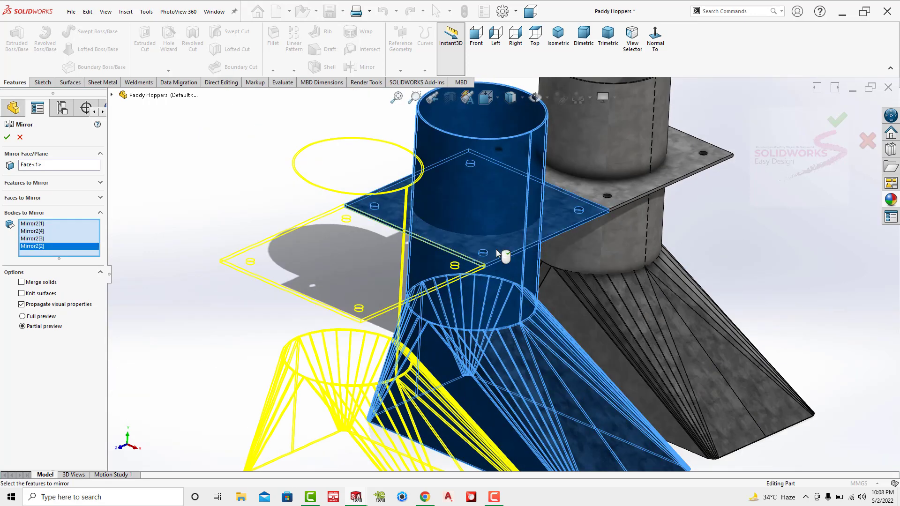
click(7, 137)
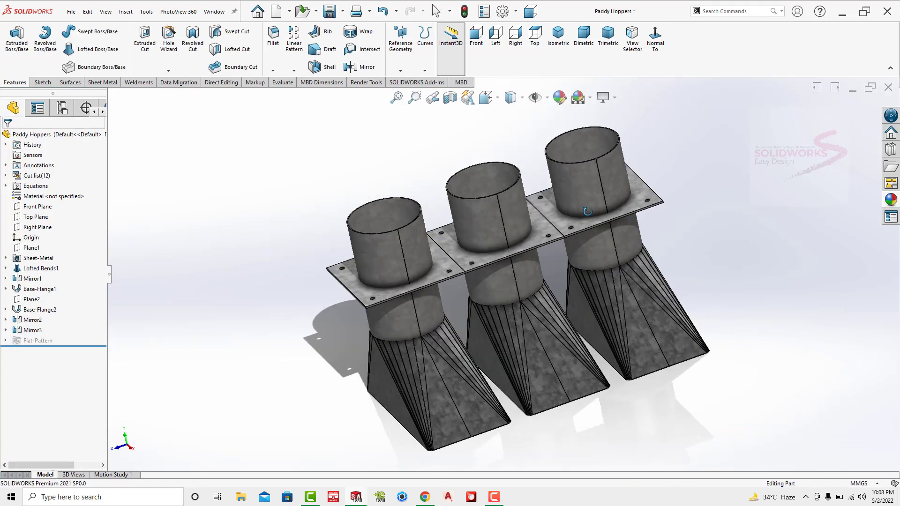
click(607, 37)
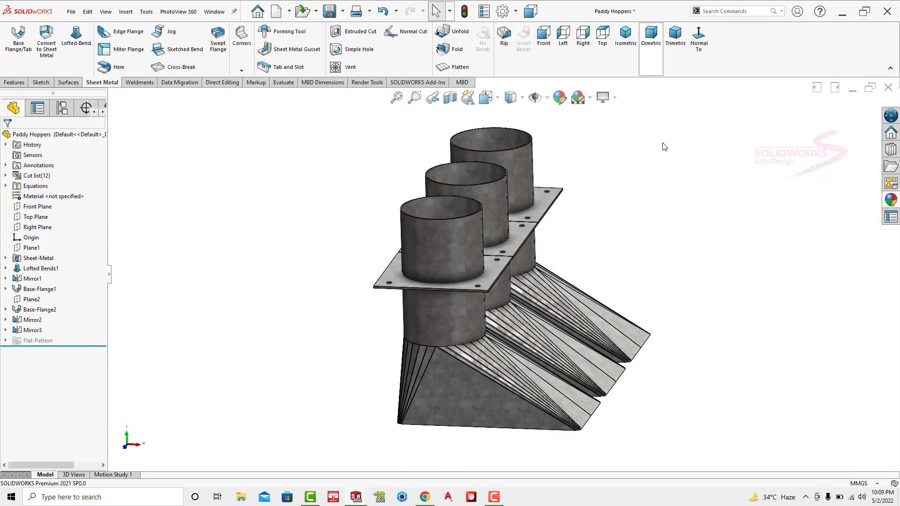
mouse_move(664, 146)
middle_down()
mouse_move(546, 259)
mouse_move(429, 270)
mouse_move(507, 162)
mouse_move(608, 293)
mouse_move(575, 178)
mouse_move(562, 196)
middle_up()
scroll(422, 340, down, 3)
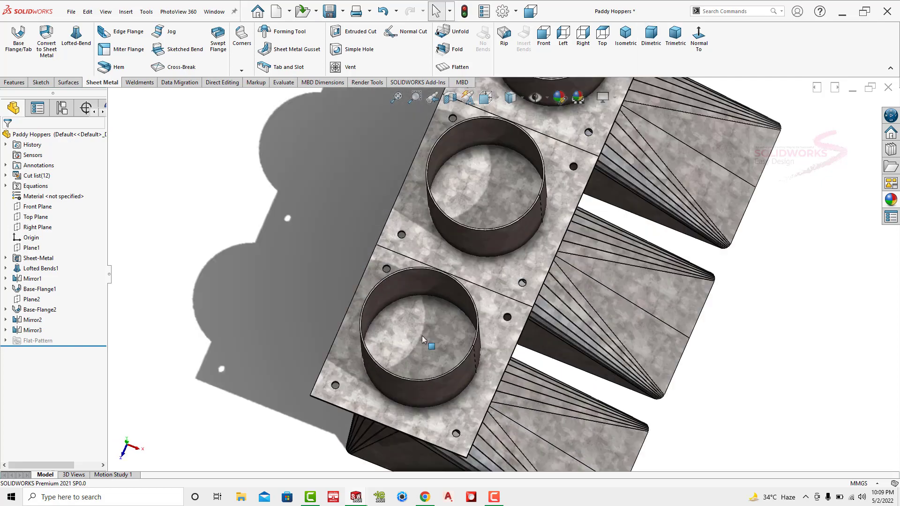
scroll(417, 330, up, 3)
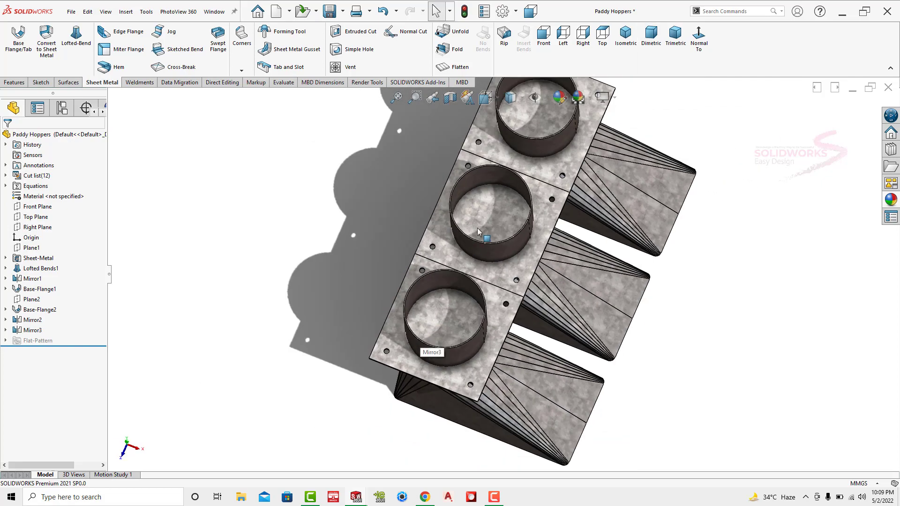
scroll(483, 220, up, 3)
In Dimetric view, edit Sketch12 under Base-Flange2.
click(523, 177)
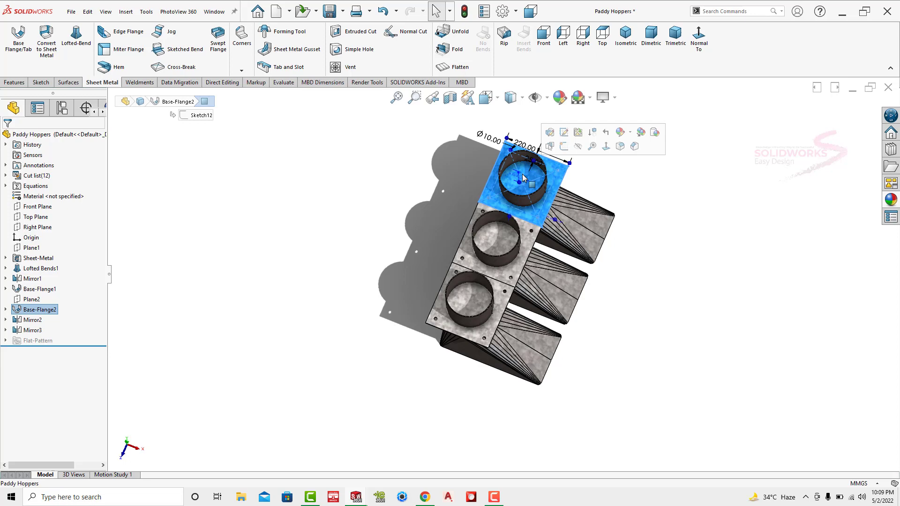
click(682, 195)
click(652, 41)
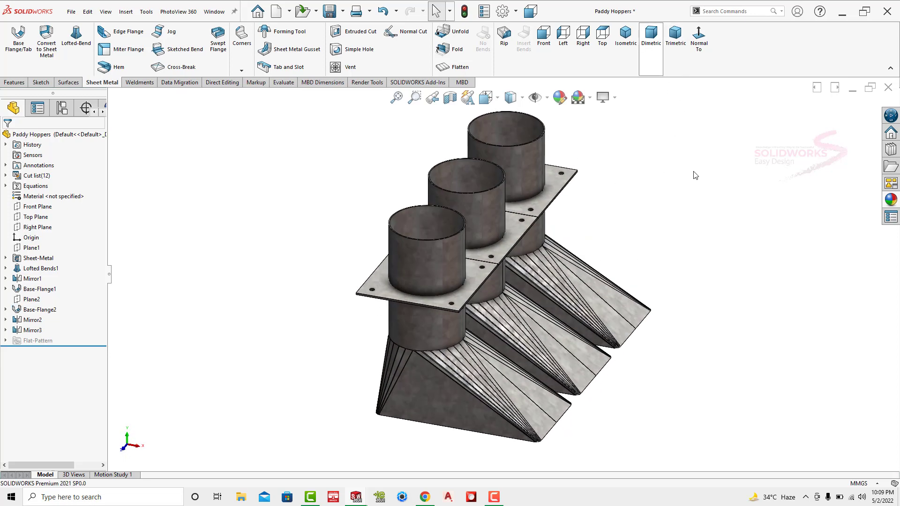
click(5, 309)
click(45, 320)
click(35, 295)
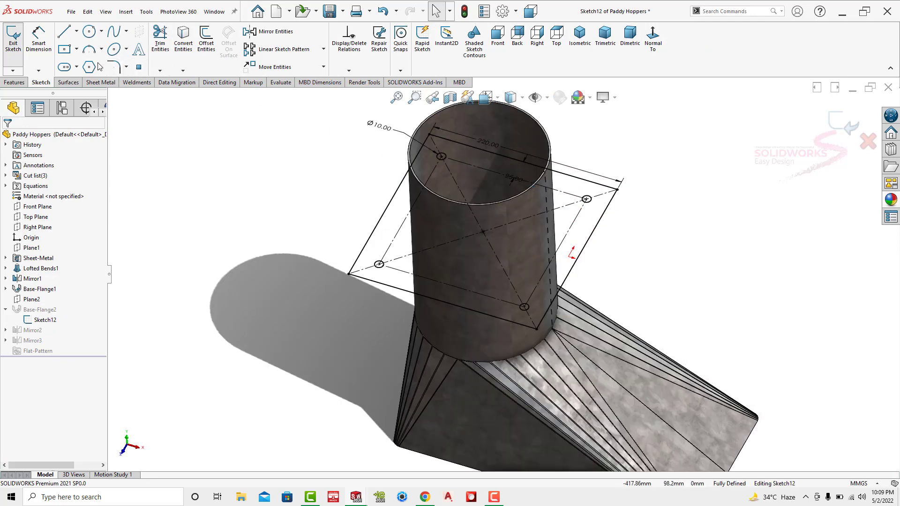
Draw a radius 75 circle from the plate centre to the tube's outer edge.
click(92, 32)
click(482, 231)
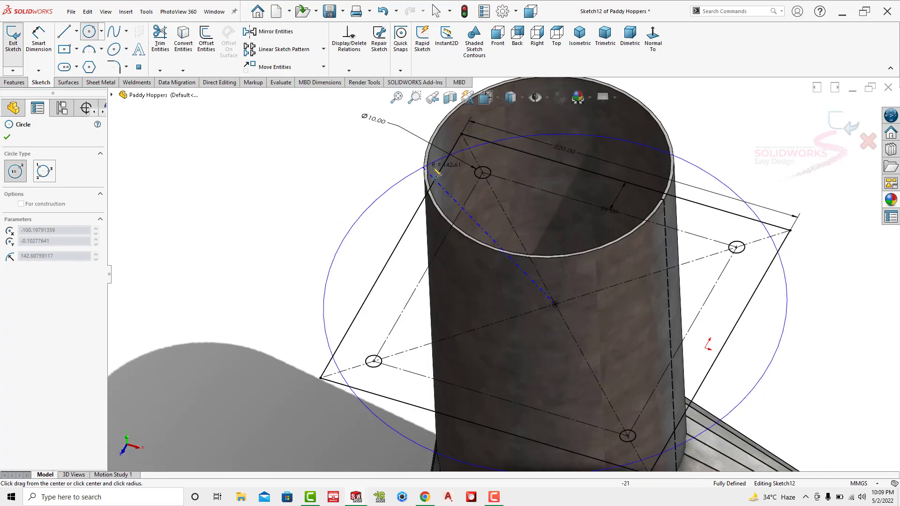
scroll(385, 192, down, 3)
scroll(458, 217, up, 2)
key(ctrl+8)
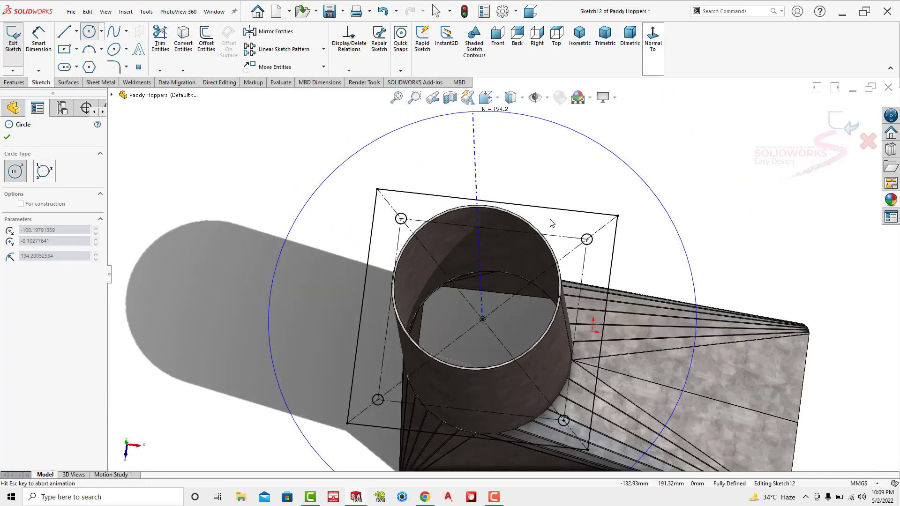
scroll(431, 281, down, 2)
scroll(431, 286, down, 3)
scroll(430, 293, down, 3)
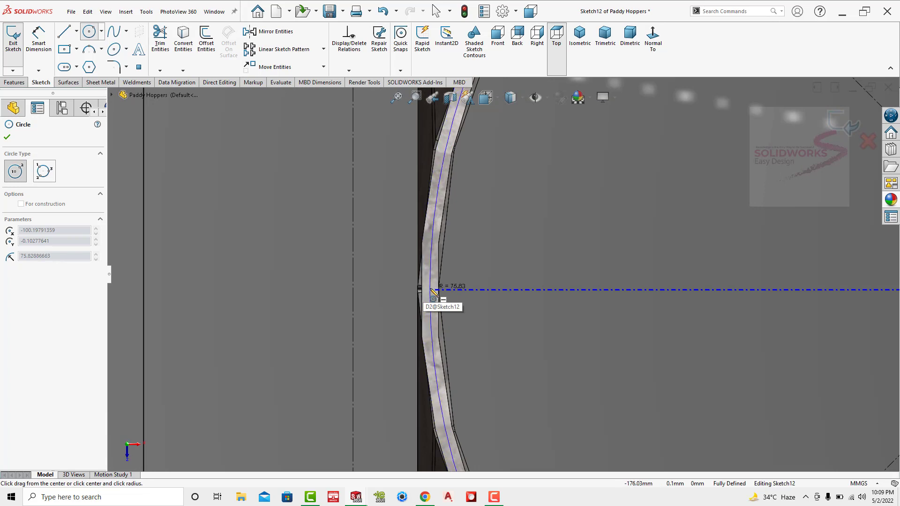
scroll(431, 294, down, 2)
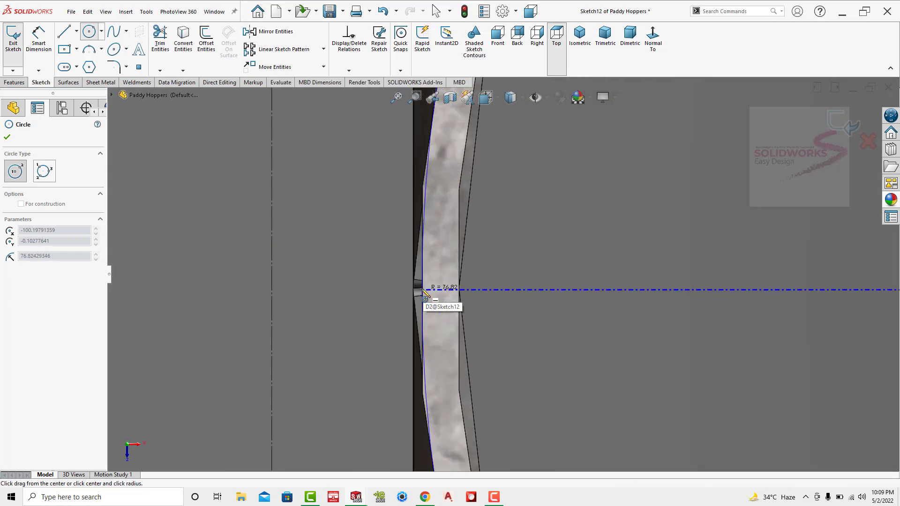
scroll(468, 293, up, 2)
scroll(508, 293, up, 3)
scroll(508, 293, up, 3)
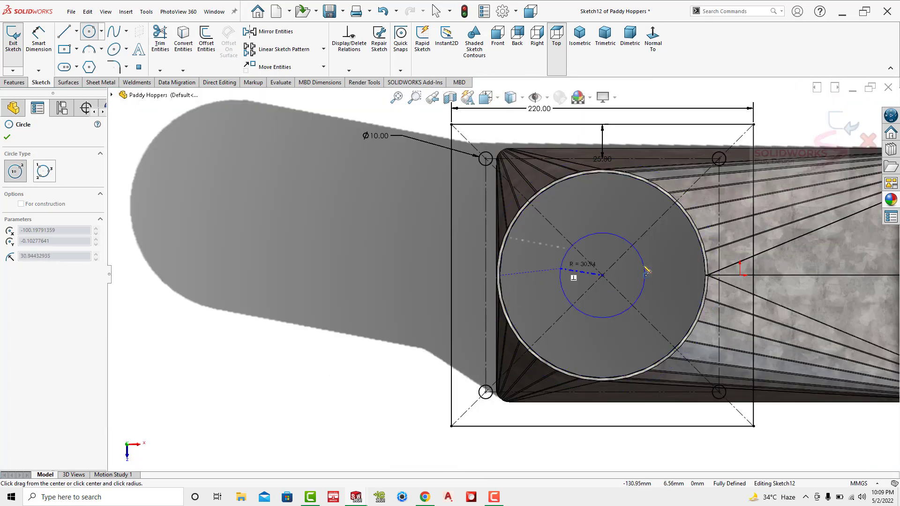
scroll(709, 286, down, 2)
scroll(628, 255, down, 2)
scroll(574, 257, down, 2)
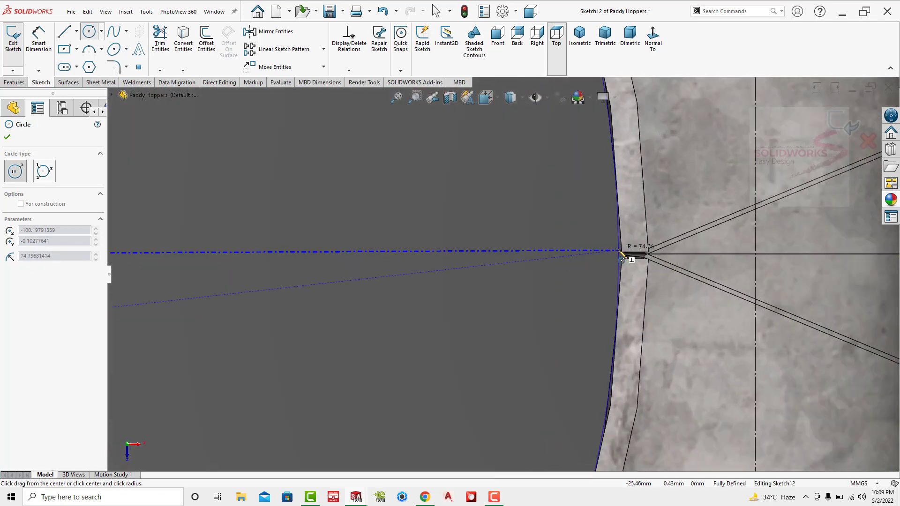
scroll(628, 249, down, 2)
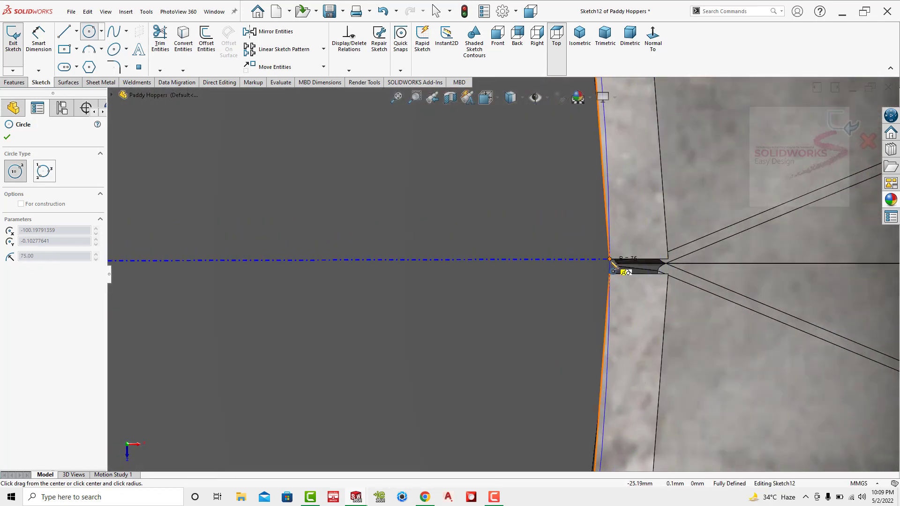
click(612, 263)
key(Escape)
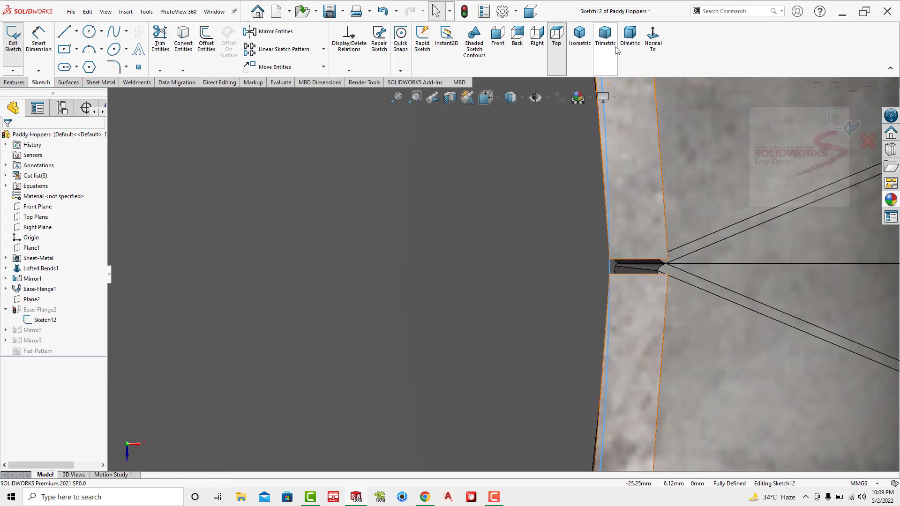
click(605, 35)
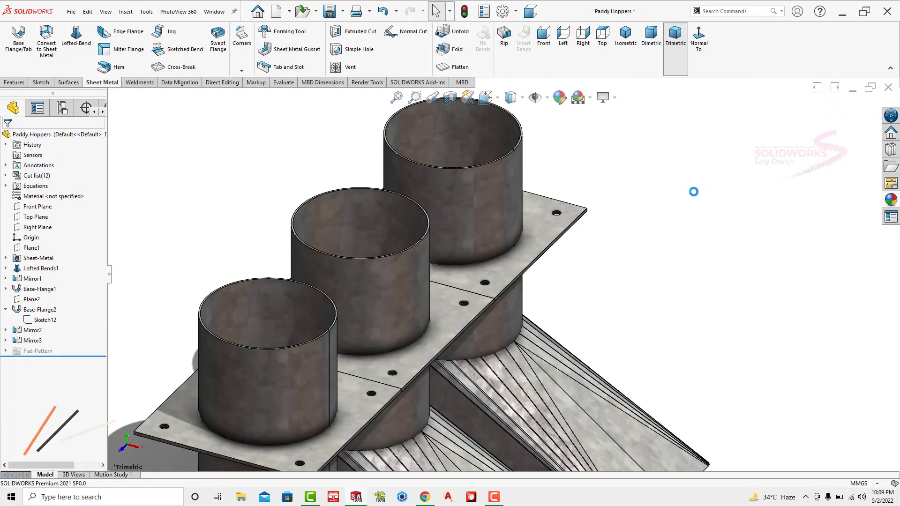
Orbit the rebuilt three-hopper model, then return to the Dimetric view.
mouse_move(636, 204)
middle_down()
mouse_move(623, 335)
mouse_move(628, 283)
mouse_move(524, 329)
mouse_move(518, 341)
mouse_move(563, 218)
middle_up()
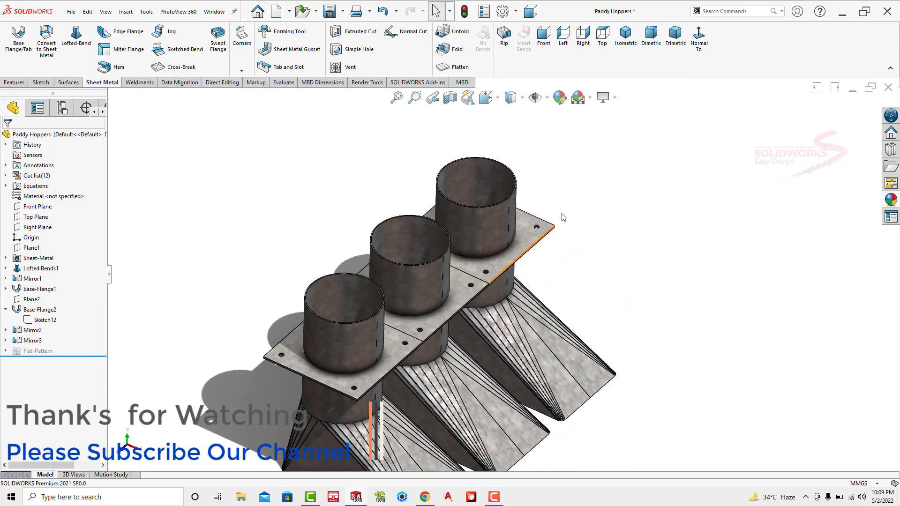
click(649, 38)
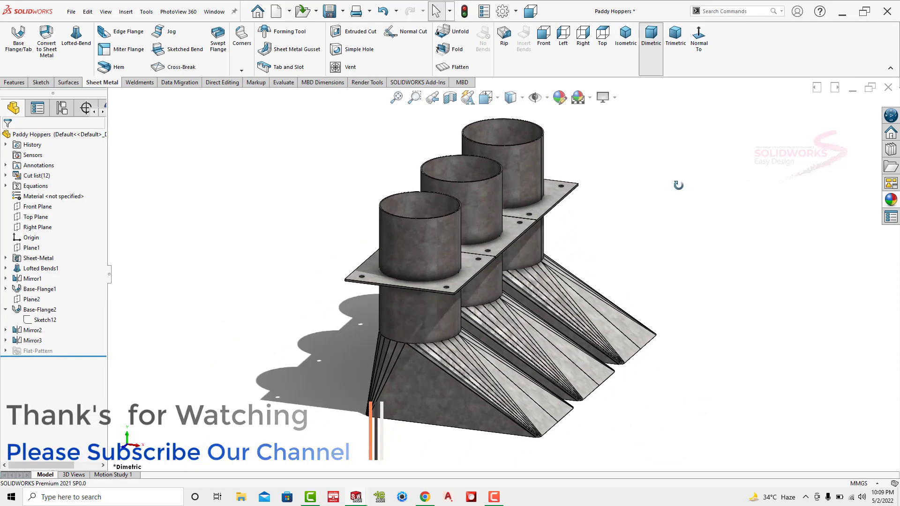